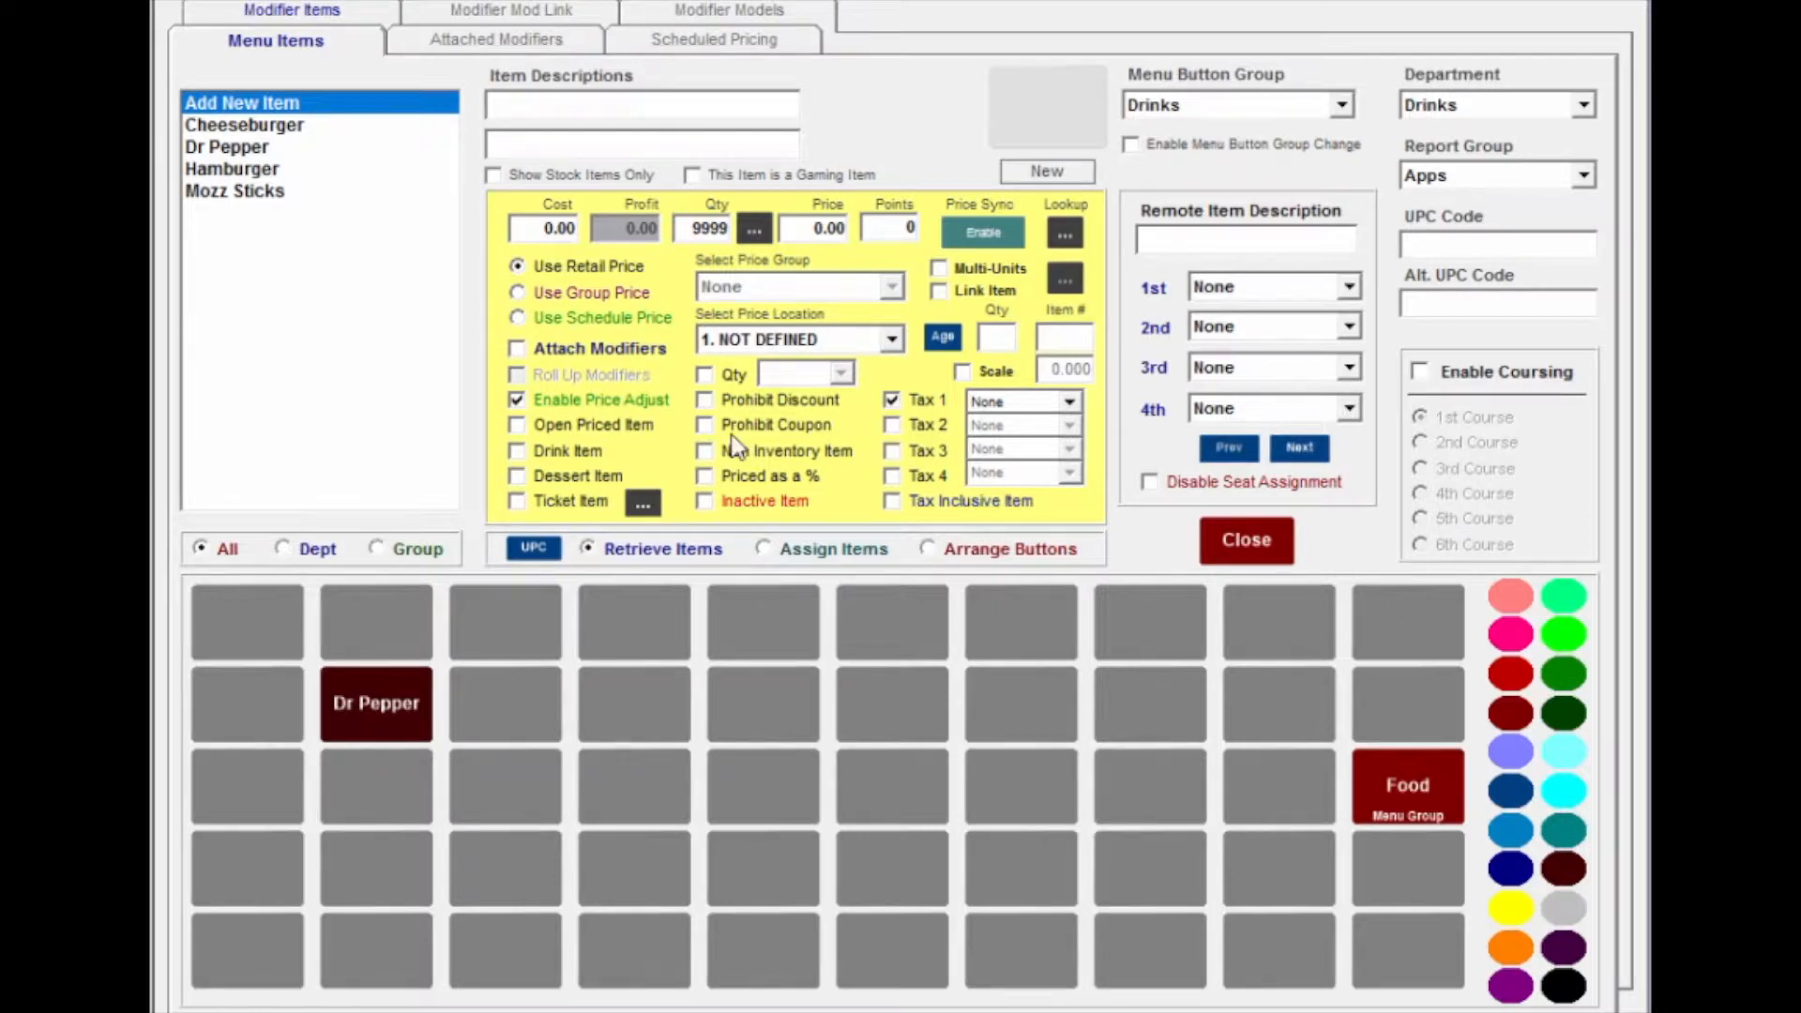
Step: Select the Cheeseburger menu item and open the modifier item setup
click(305, 127)
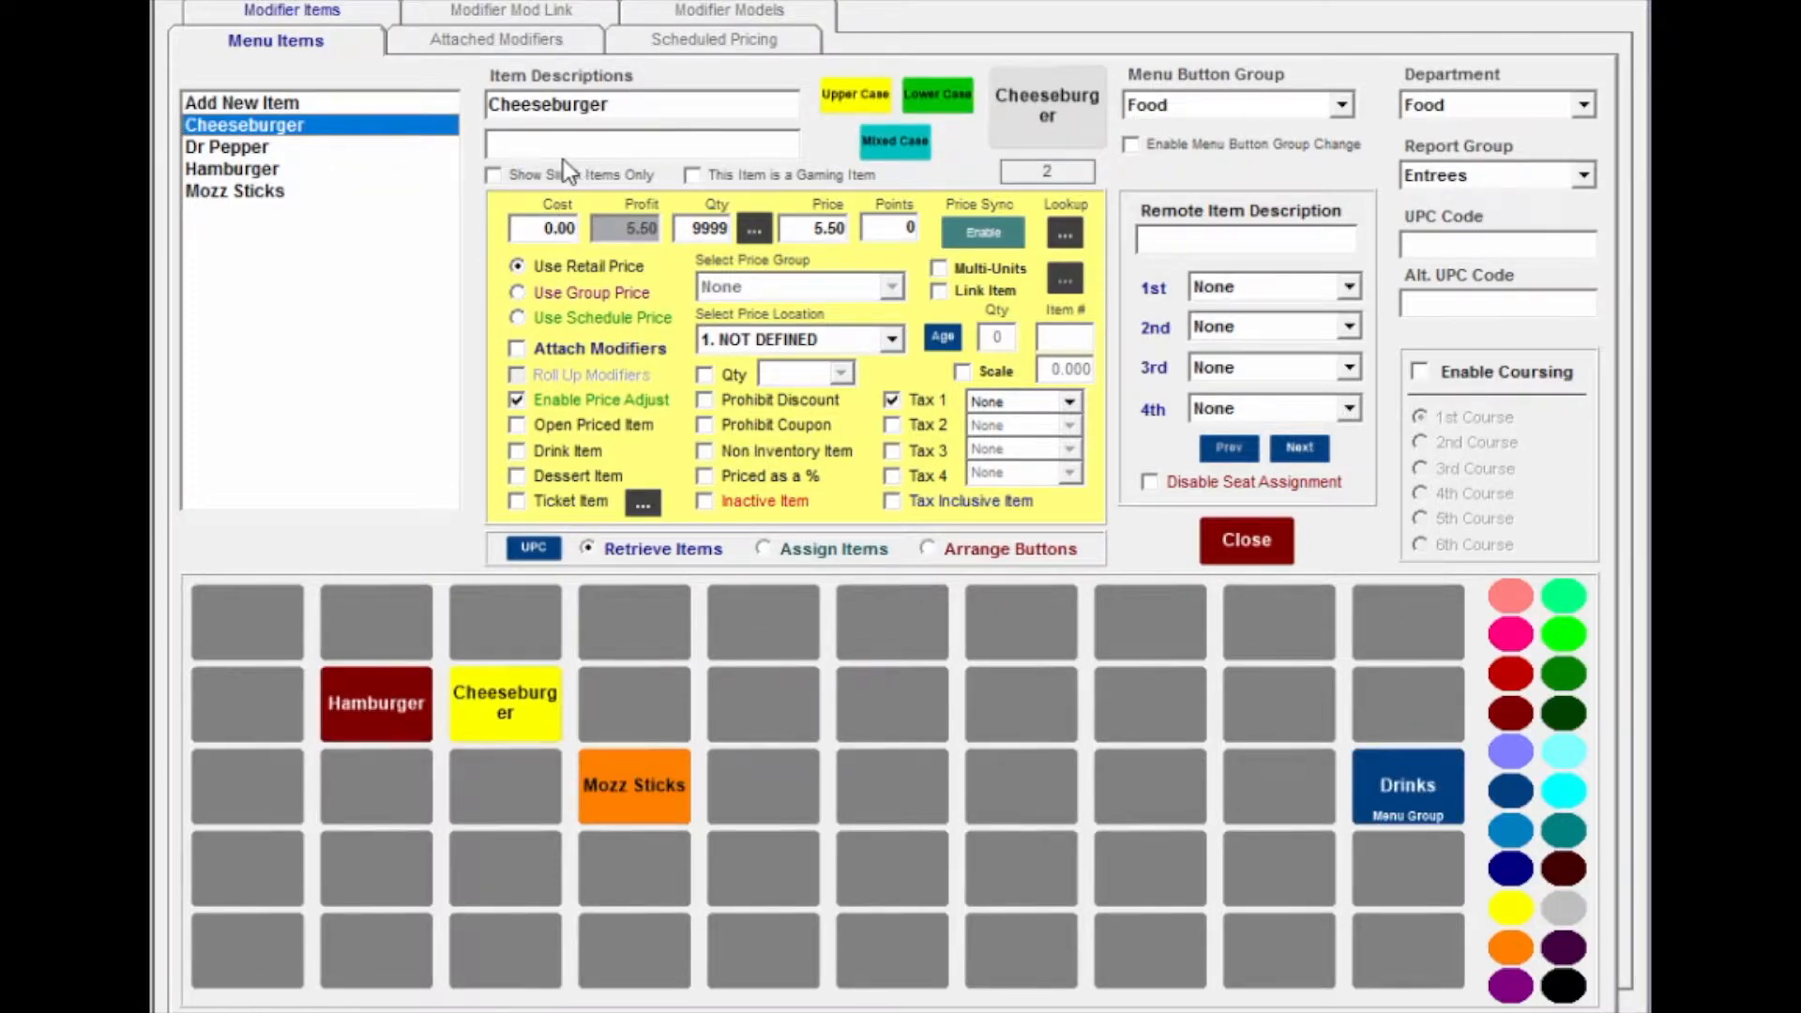
click(330, 13)
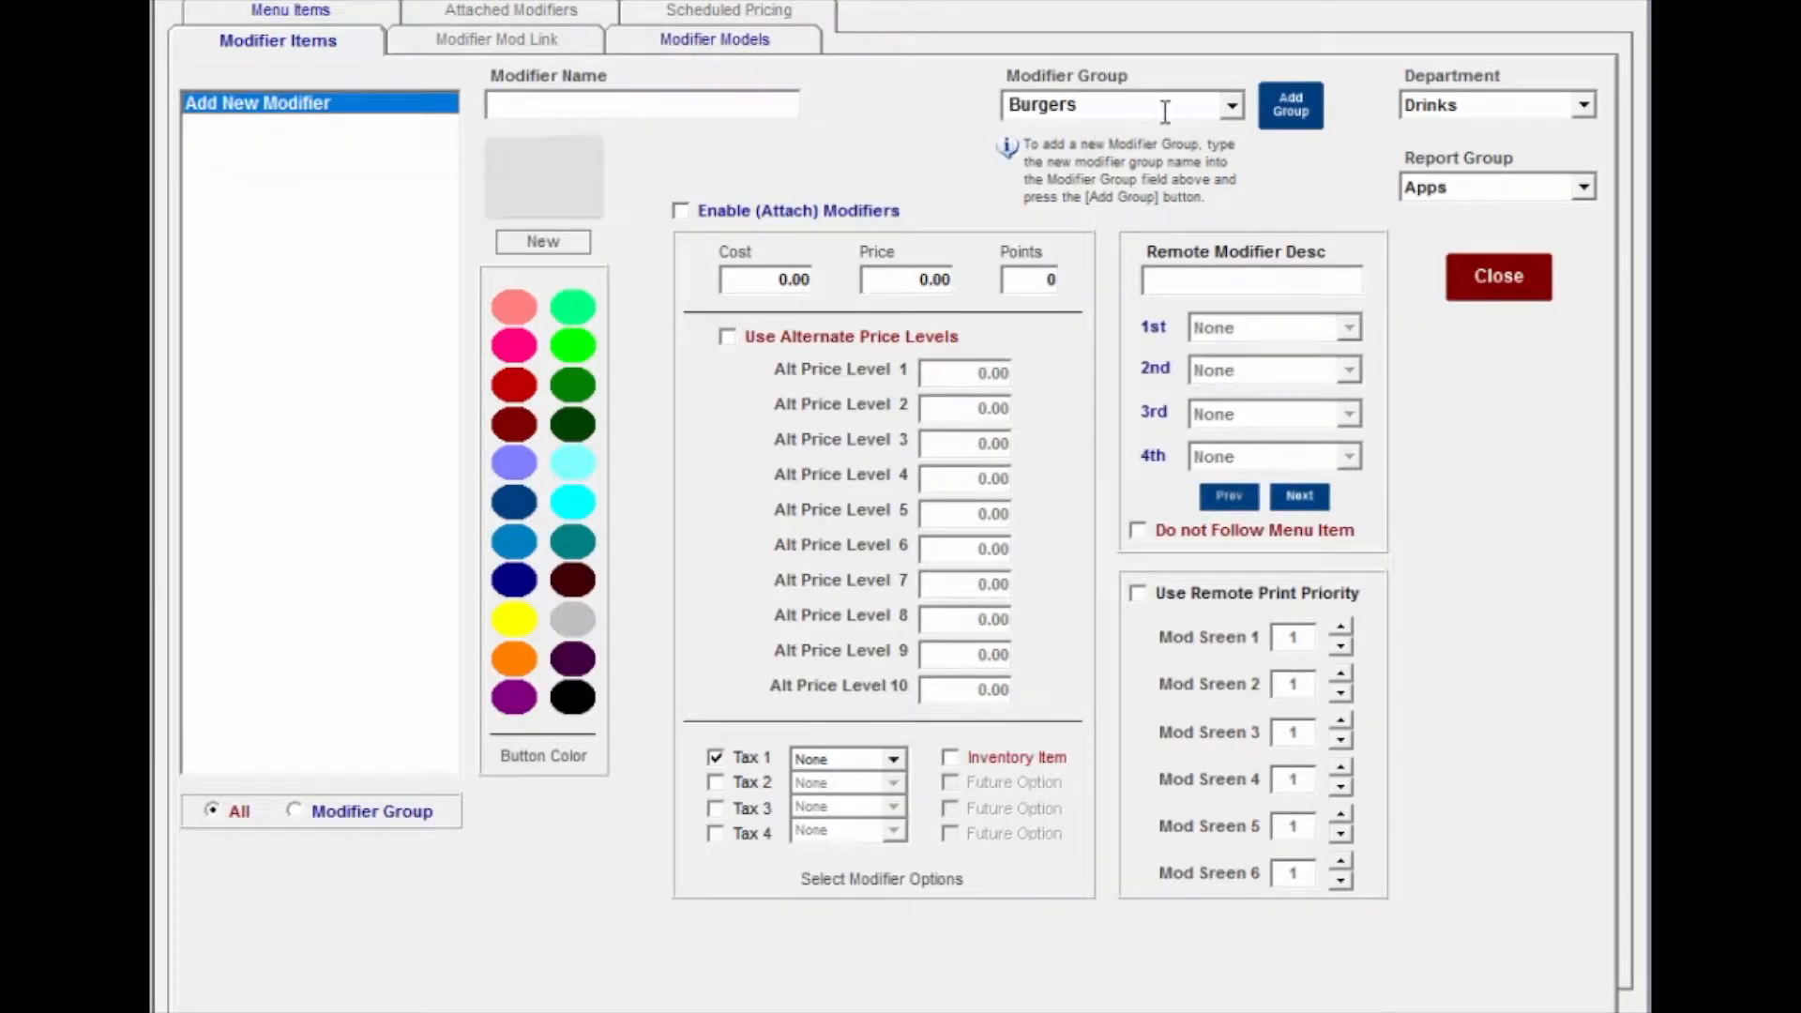
click(1230, 103)
click(1227, 103)
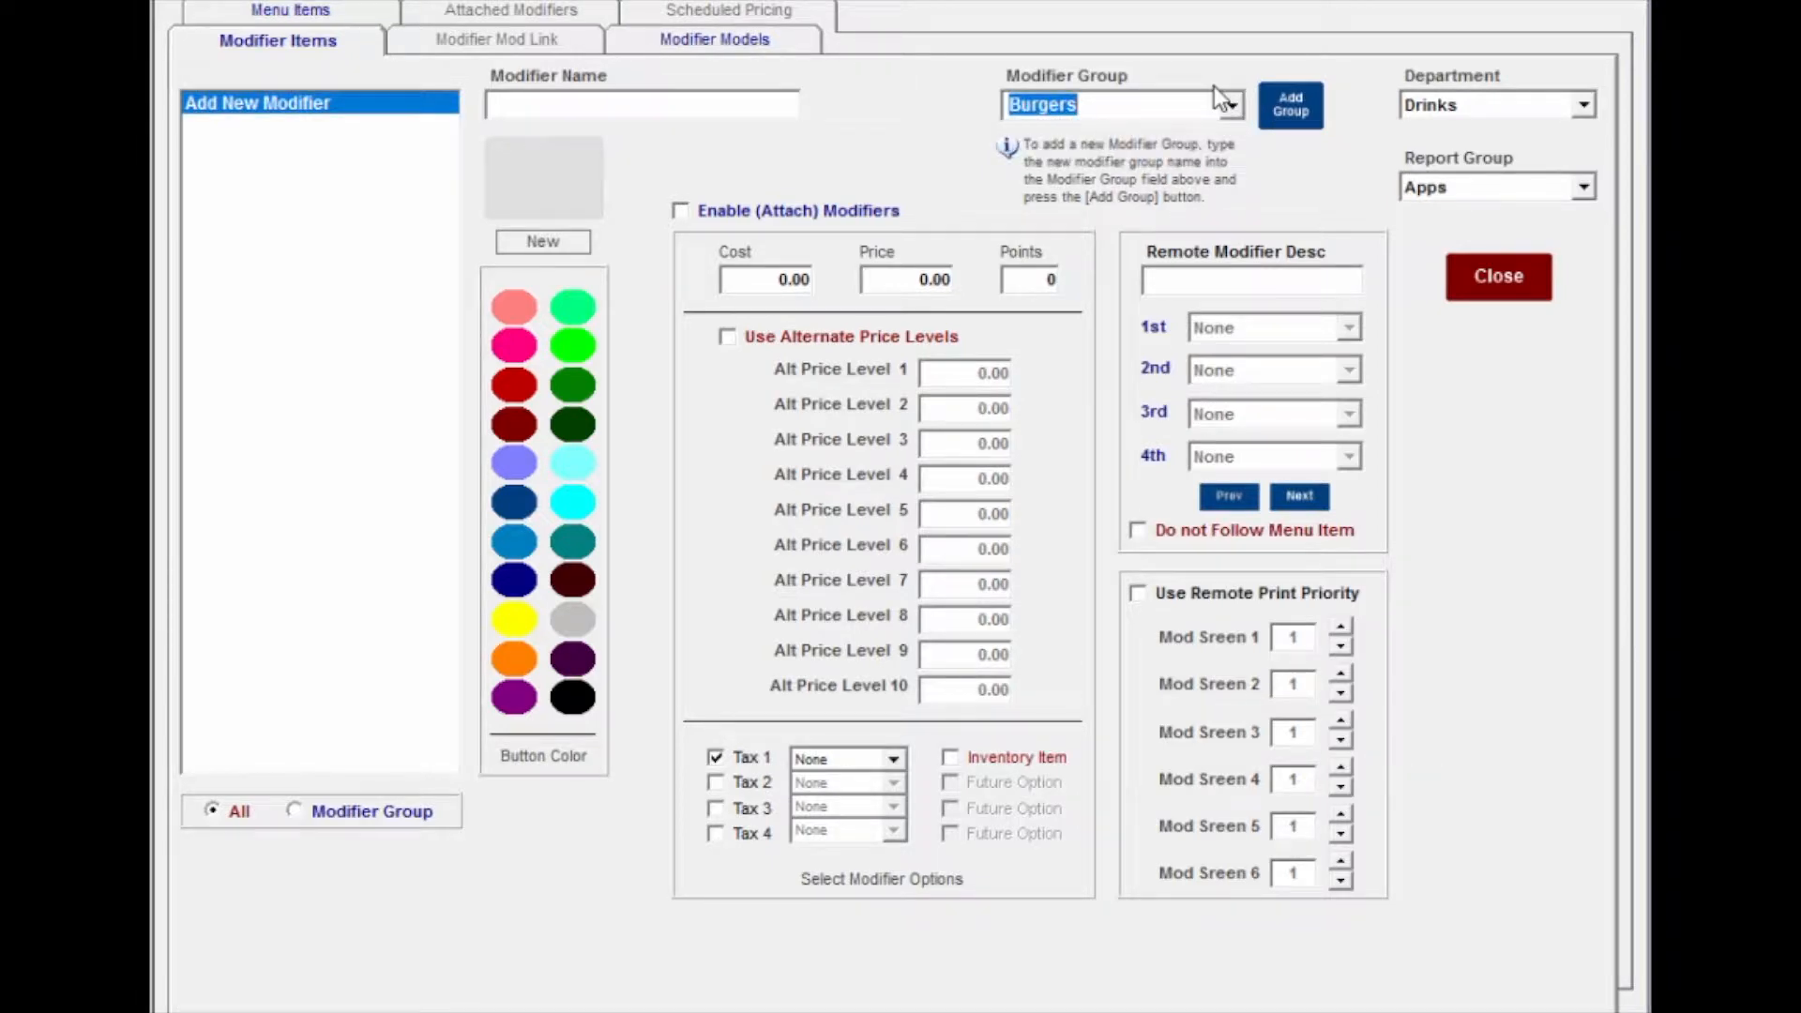
text(Demo)
click(1293, 97)
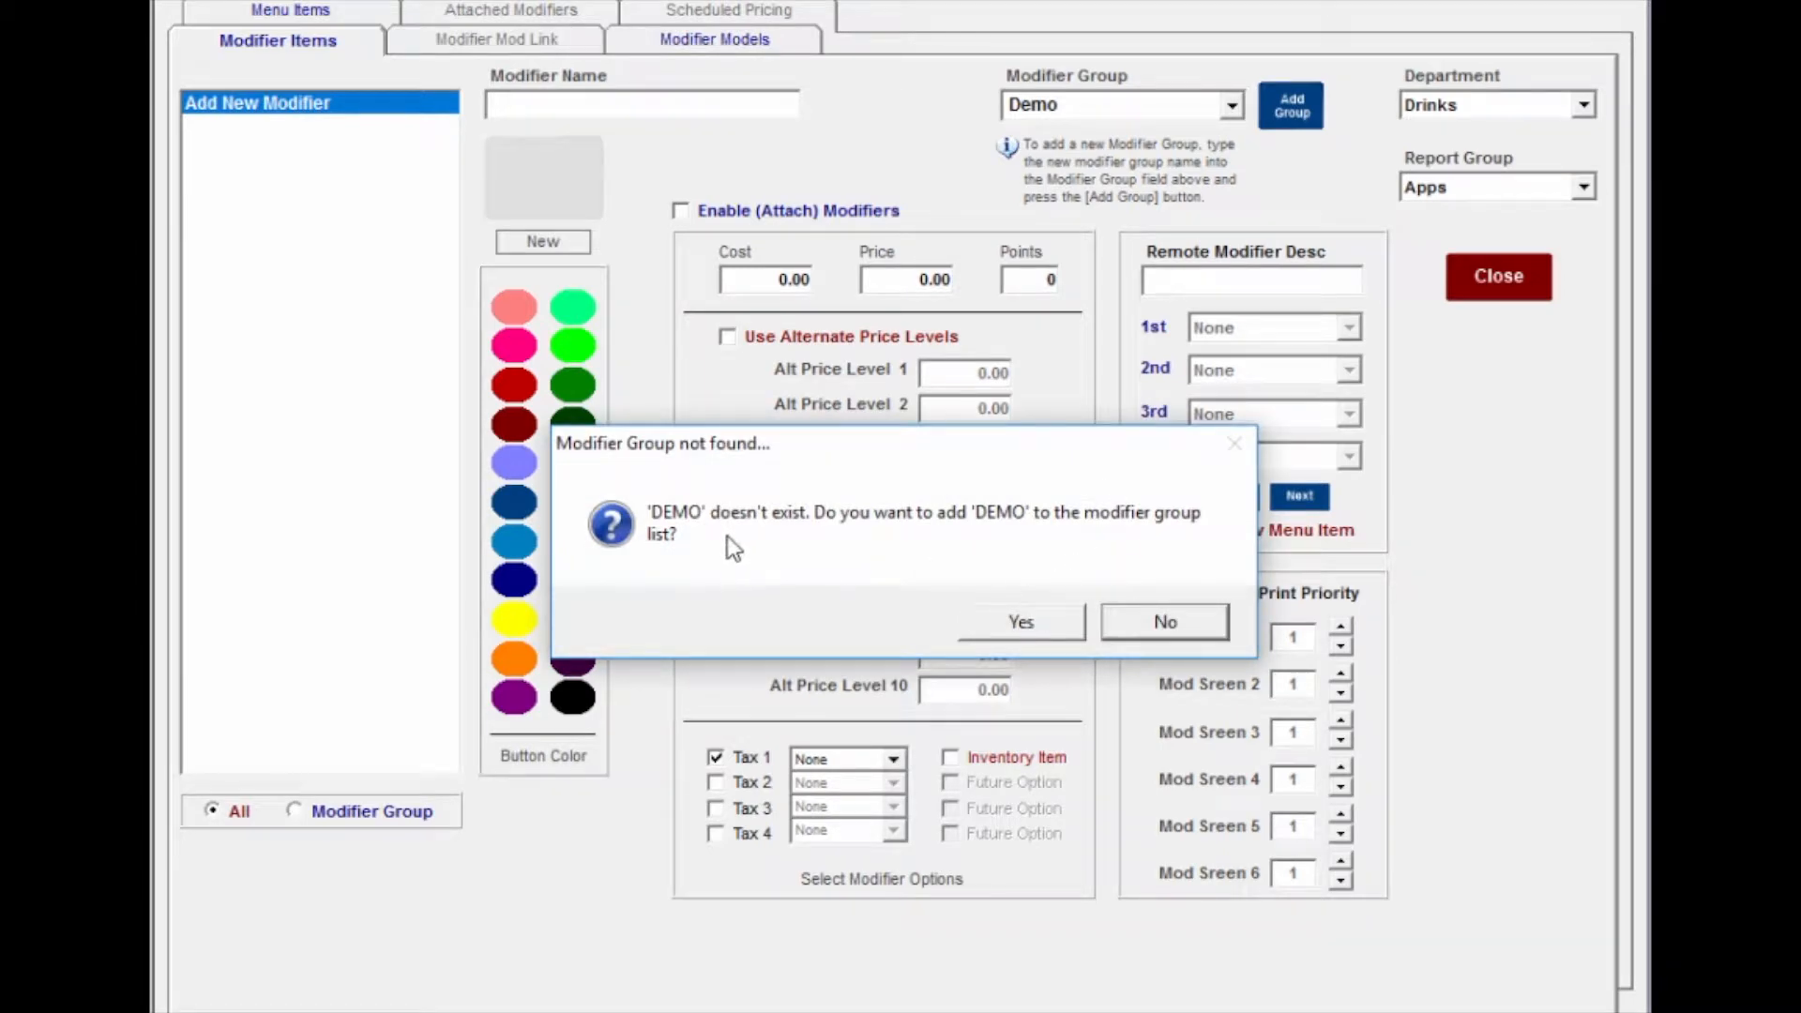
click(1173, 625)
Step: Set the new modifier's group to Burgers, its department to Food and its report group to Entrees
click(1235, 107)
click(1073, 139)
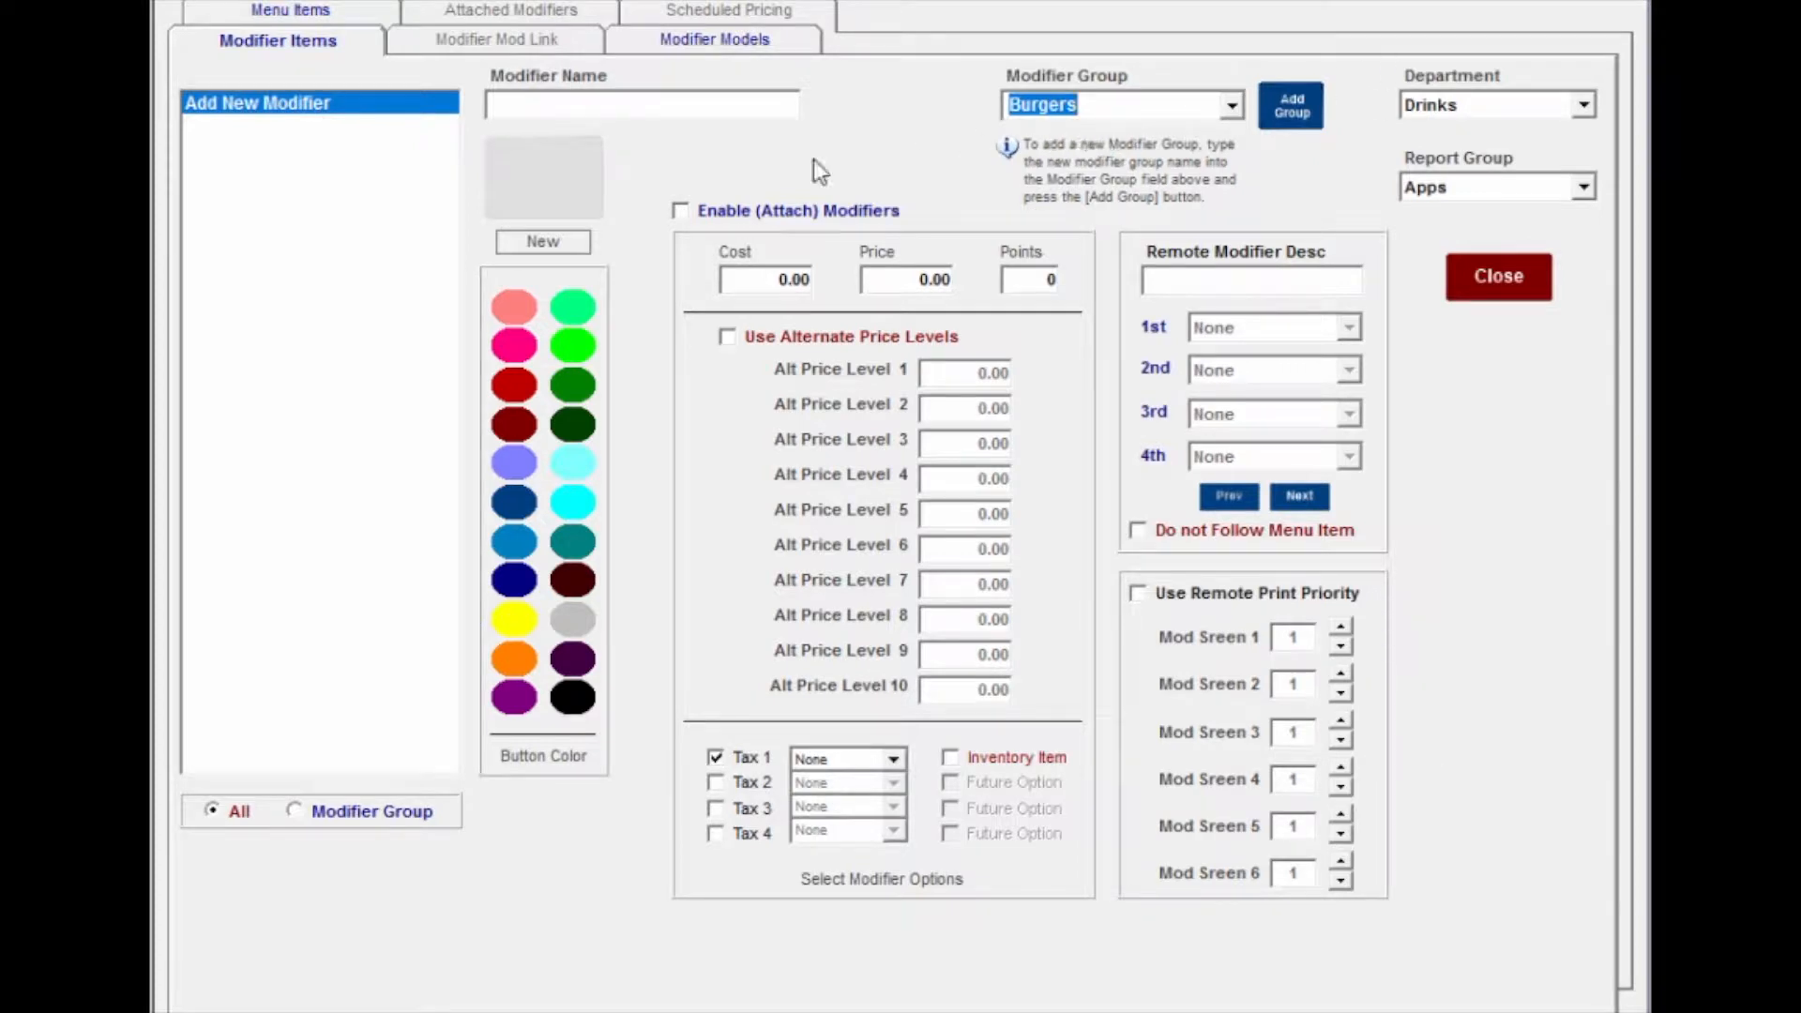
click(1484, 104)
click(1461, 146)
click(1450, 186)
click(1454, 274)
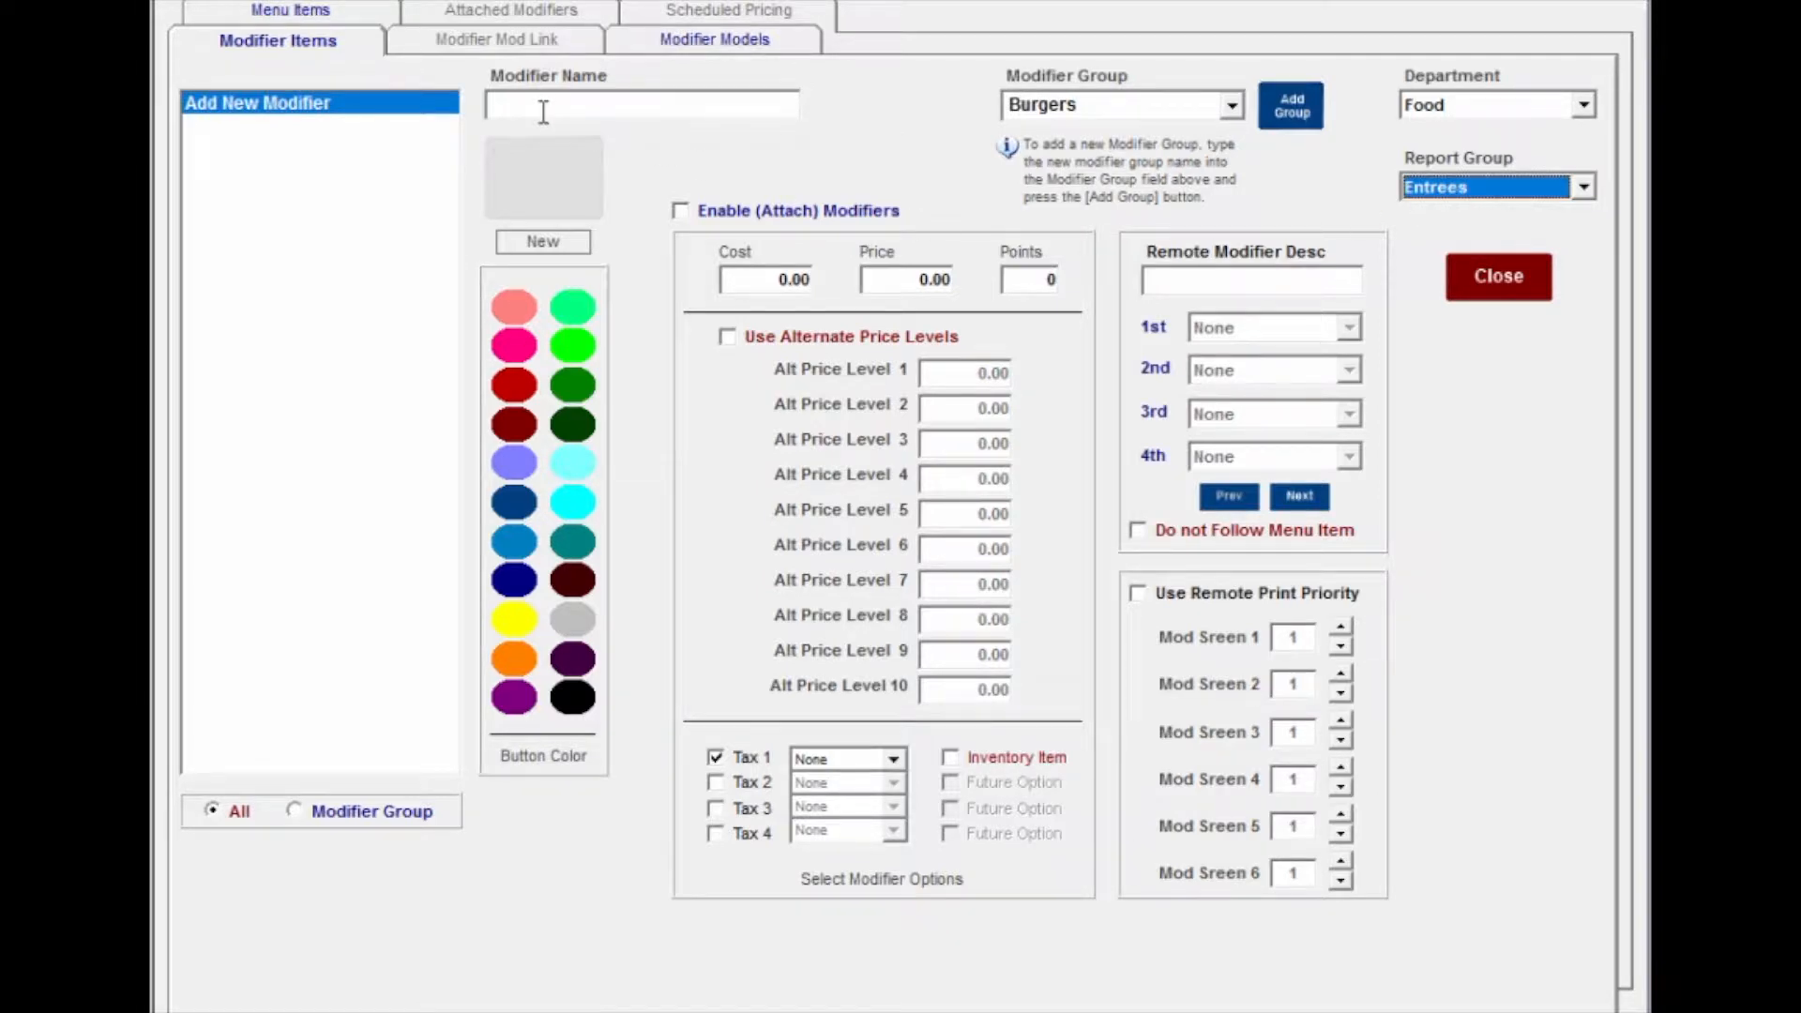
Step: Add two modifiers named Rare and Medium Rare to the Burgers group
click(606, 109)
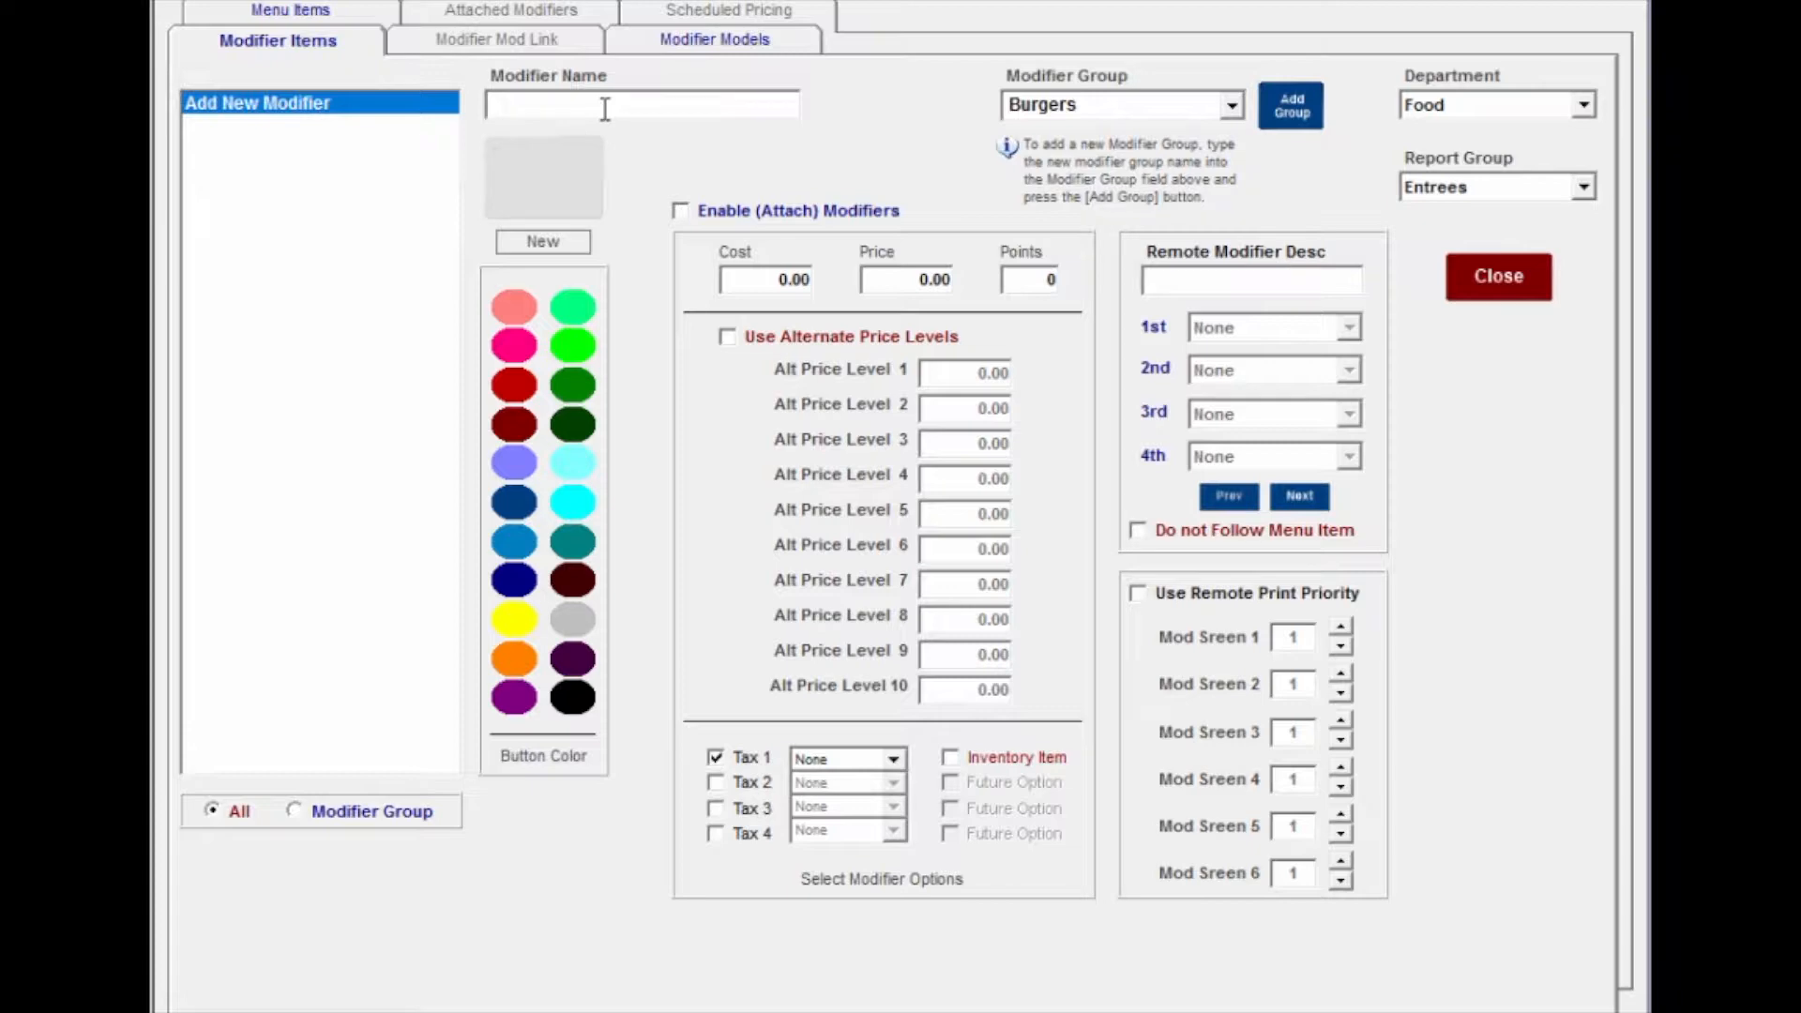
text(Rare)
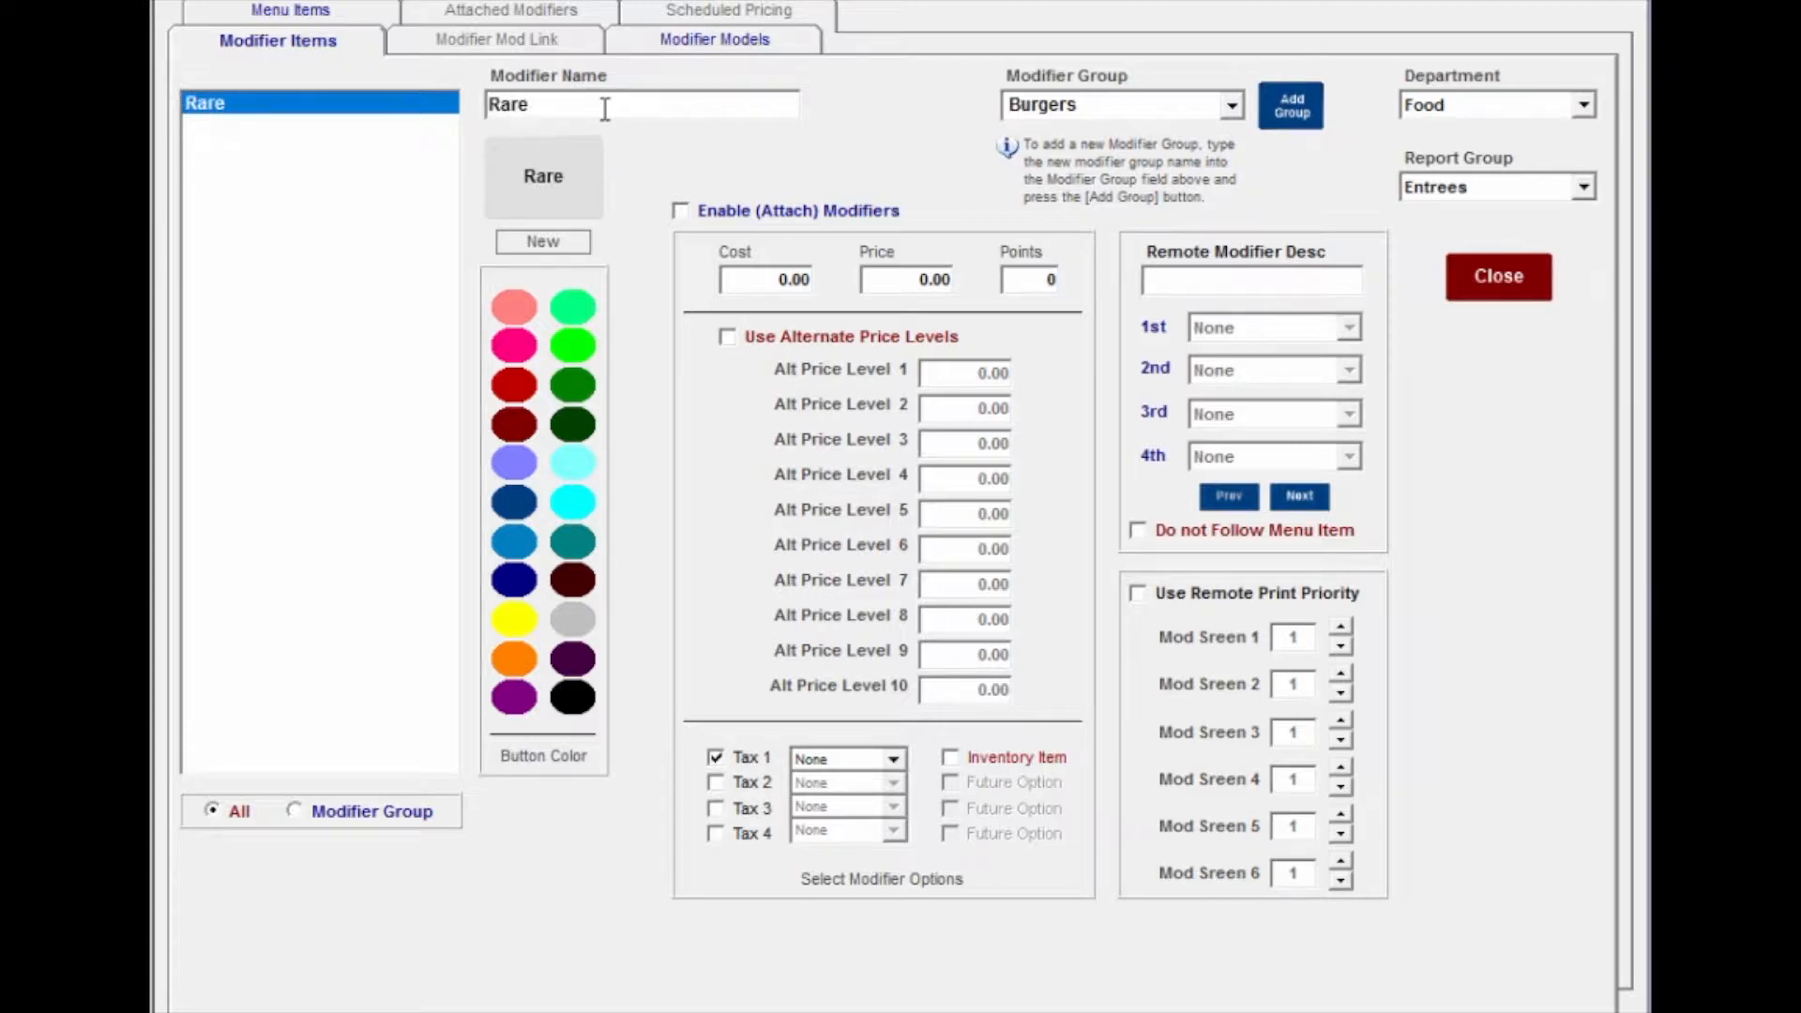
key(Return)
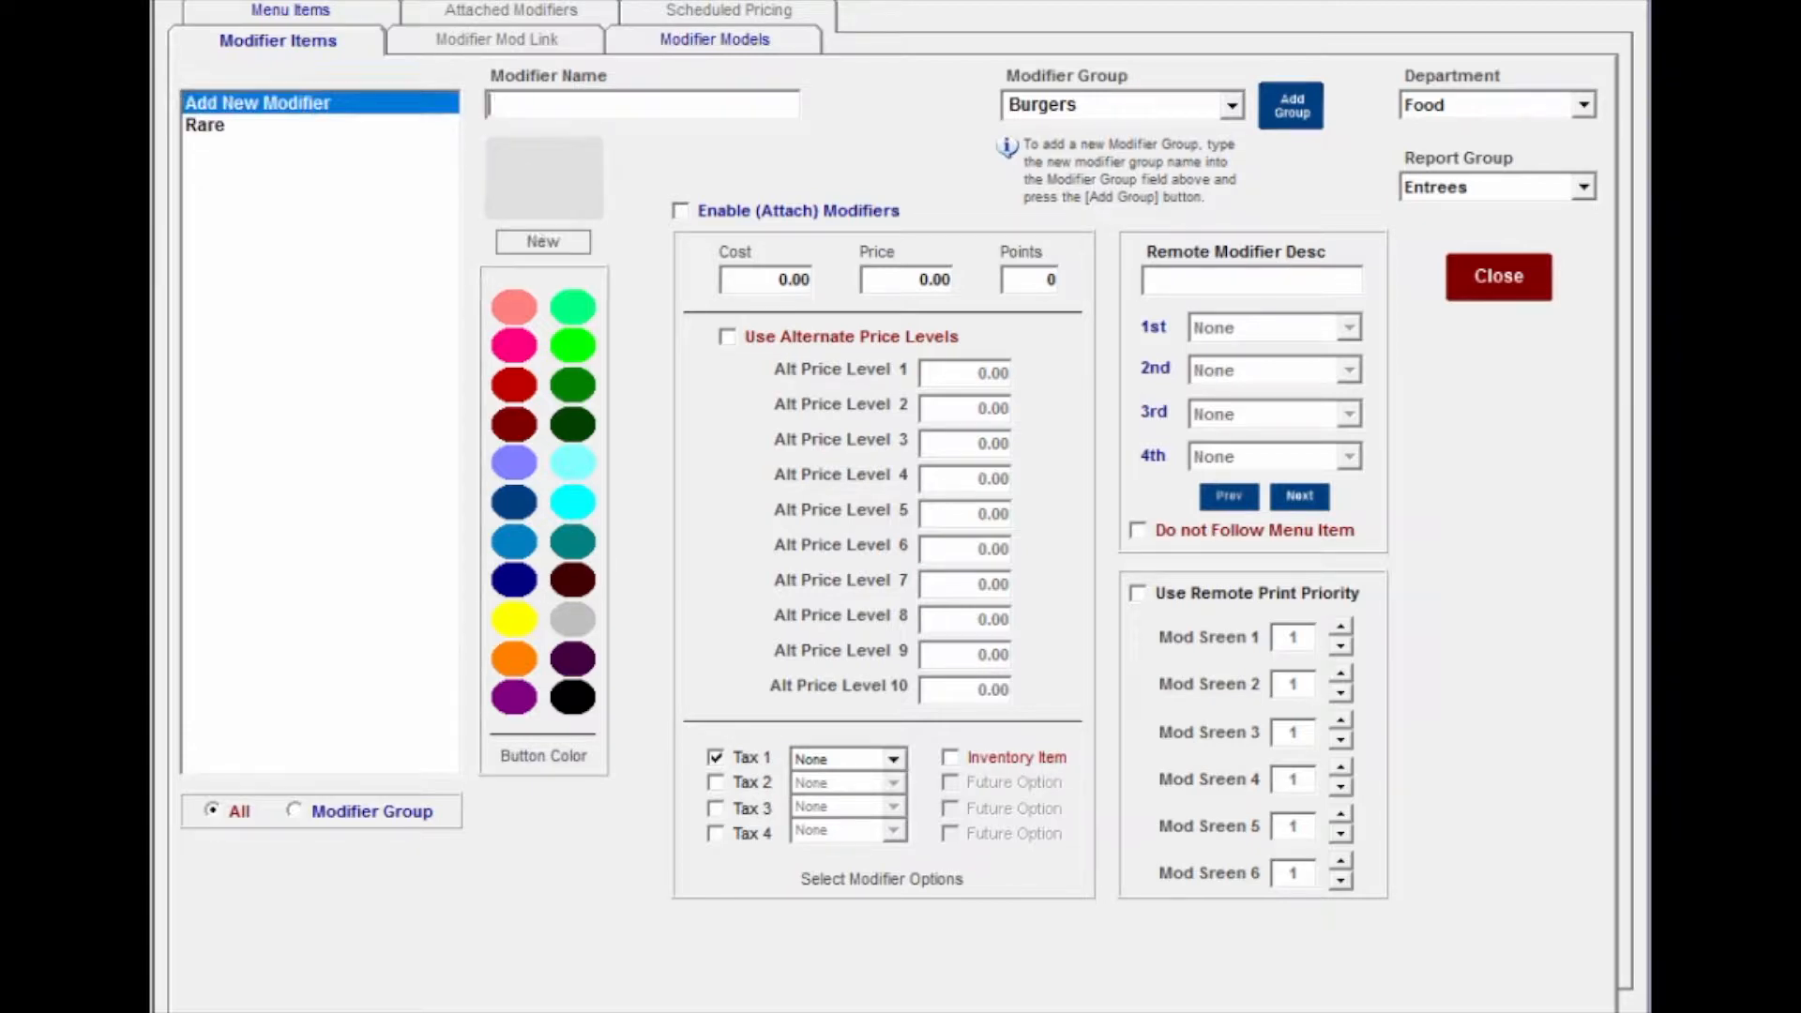
text(M)
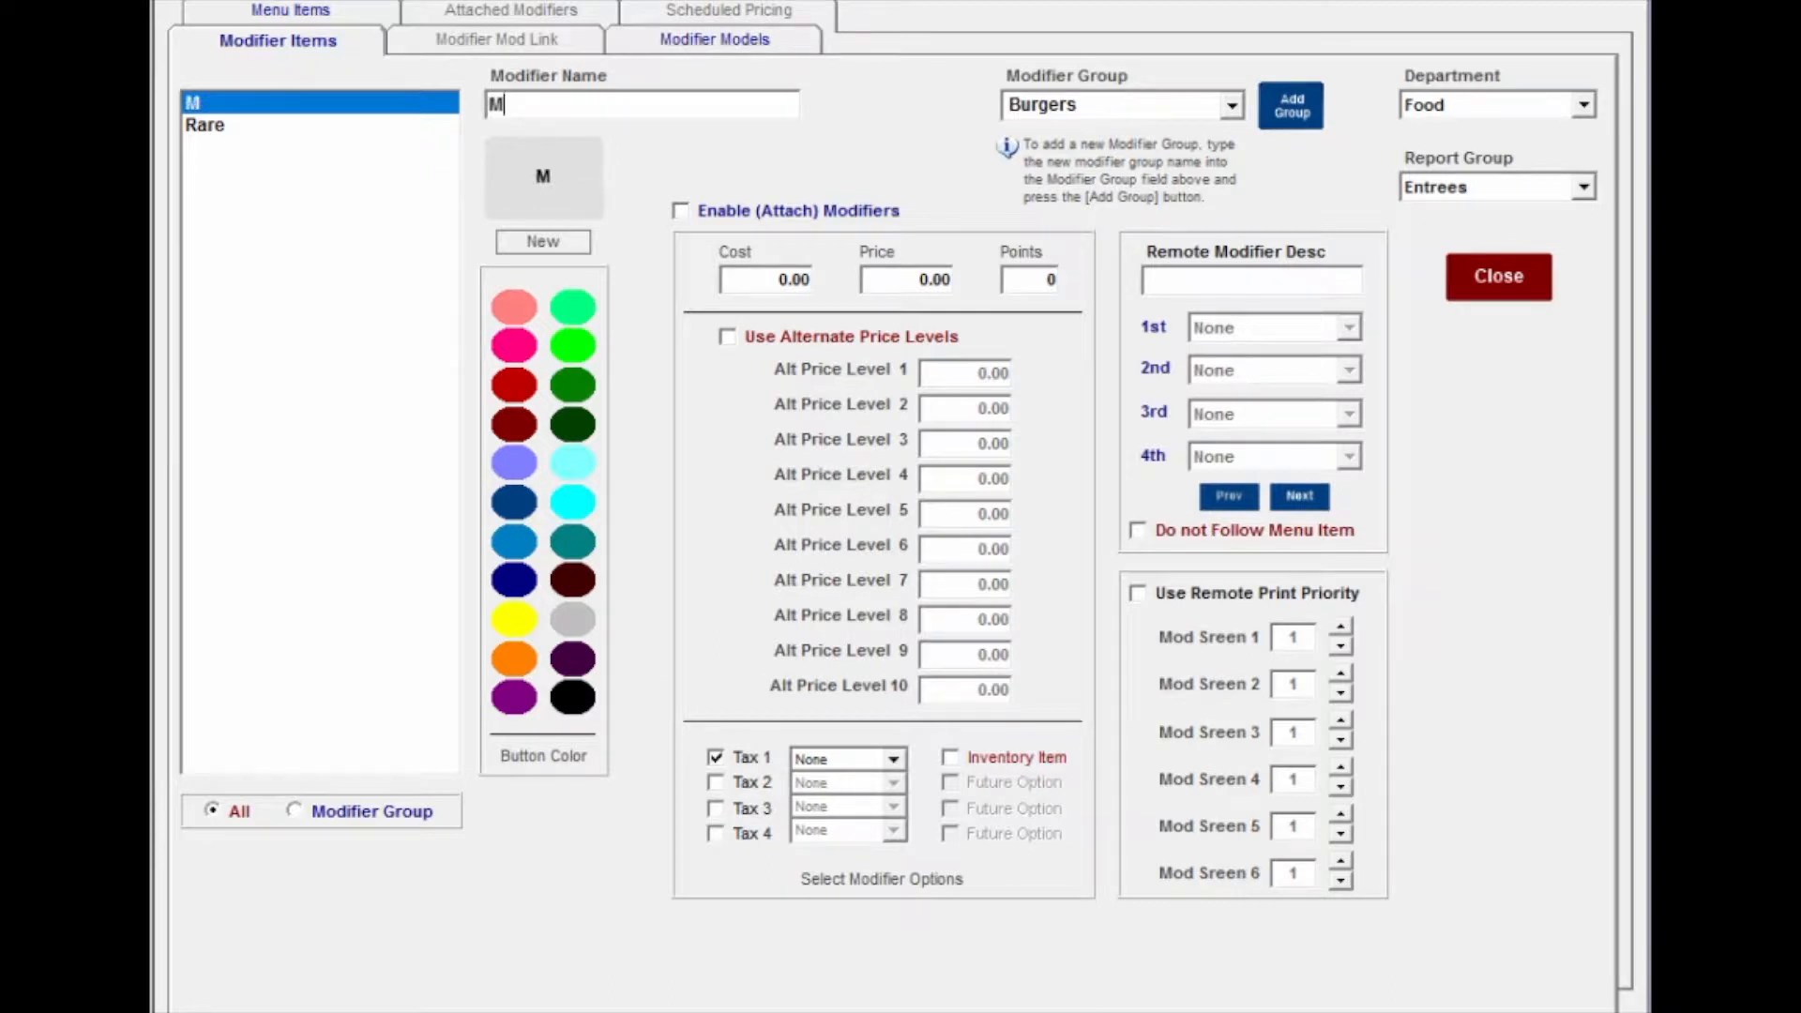
text(edium Rare)
key(Return)
Step: Add three more Burgers modifiers named Medium, Medium Well and Well Done
text(Medium)
key(Return)
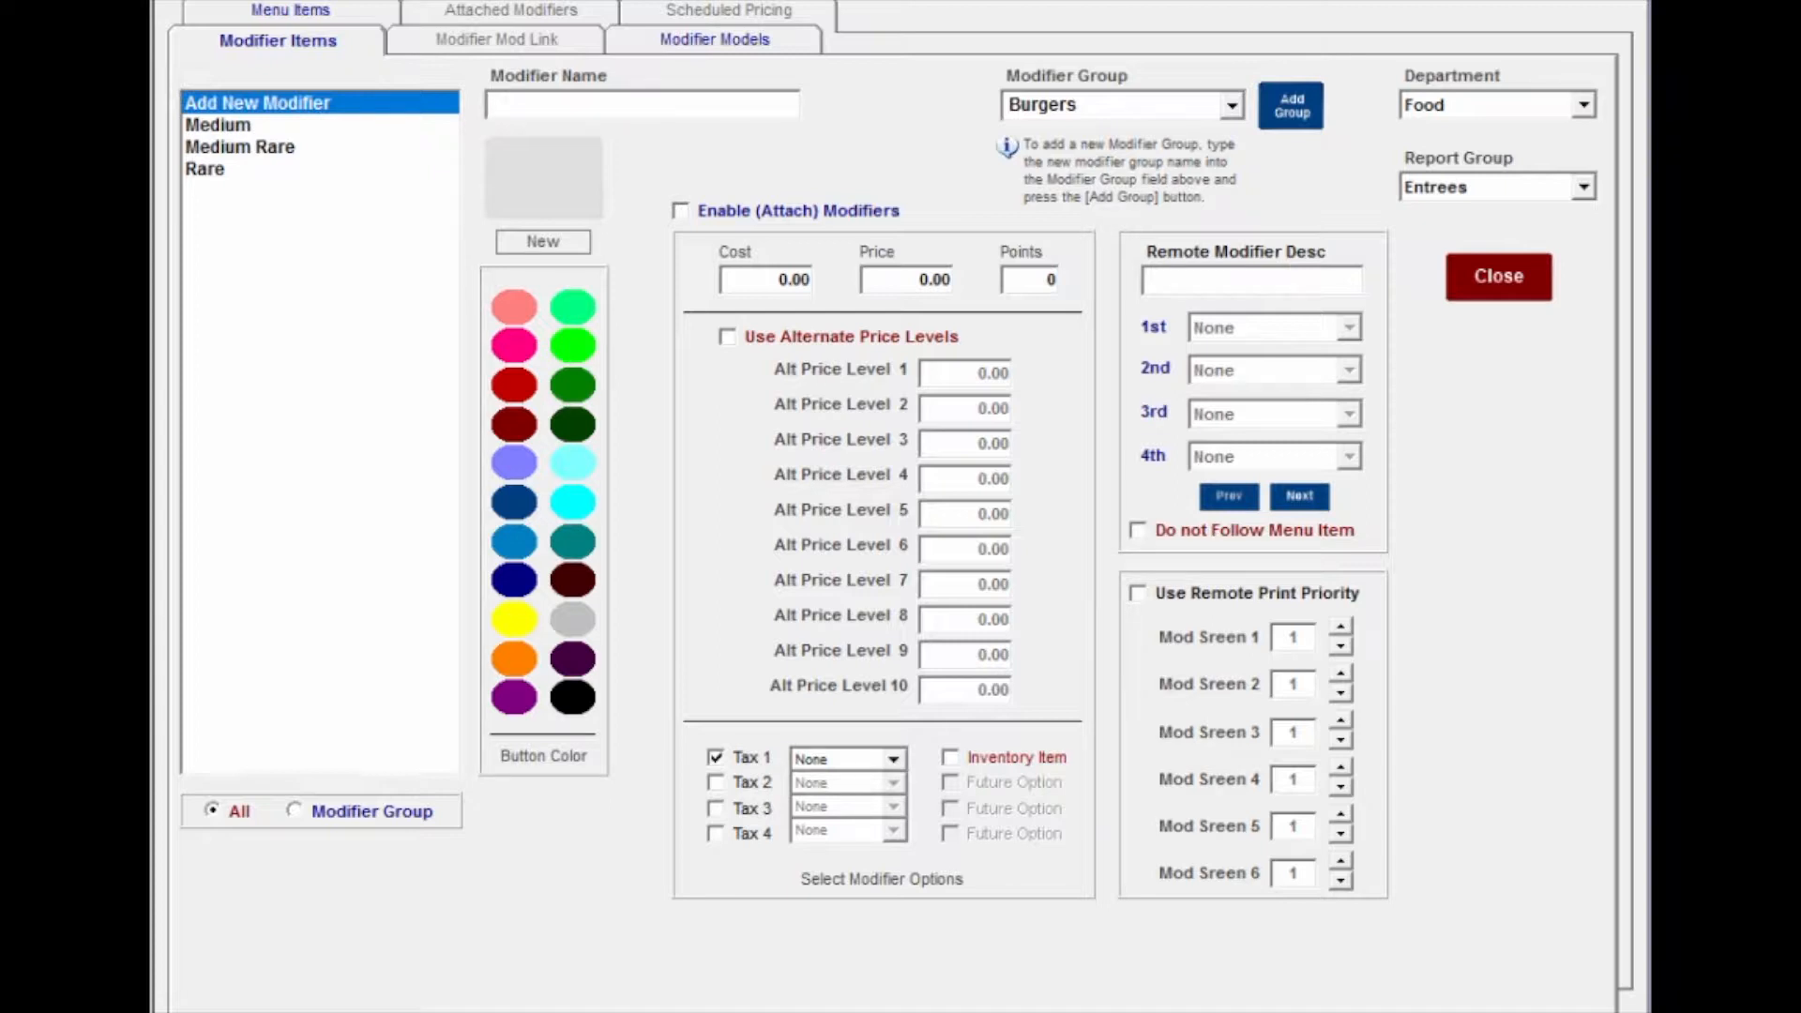
text(Medium Wel)
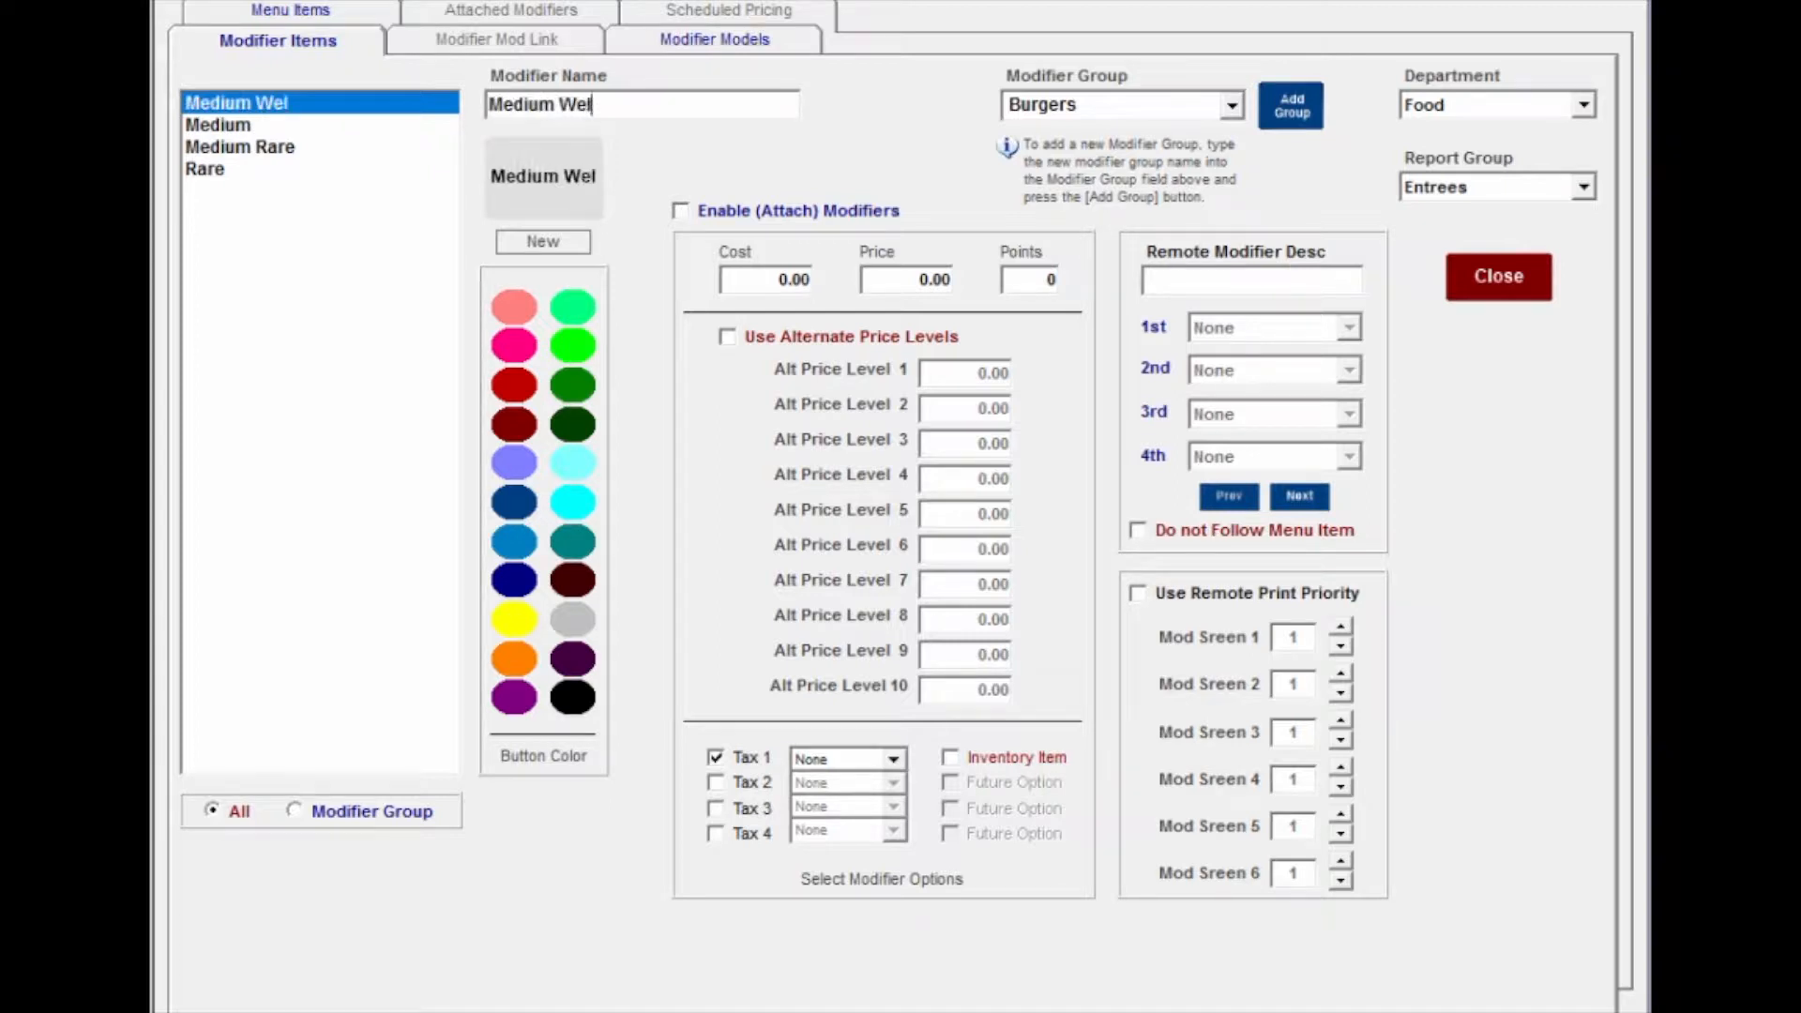
text(l)
key(Return)
text(Well Do)
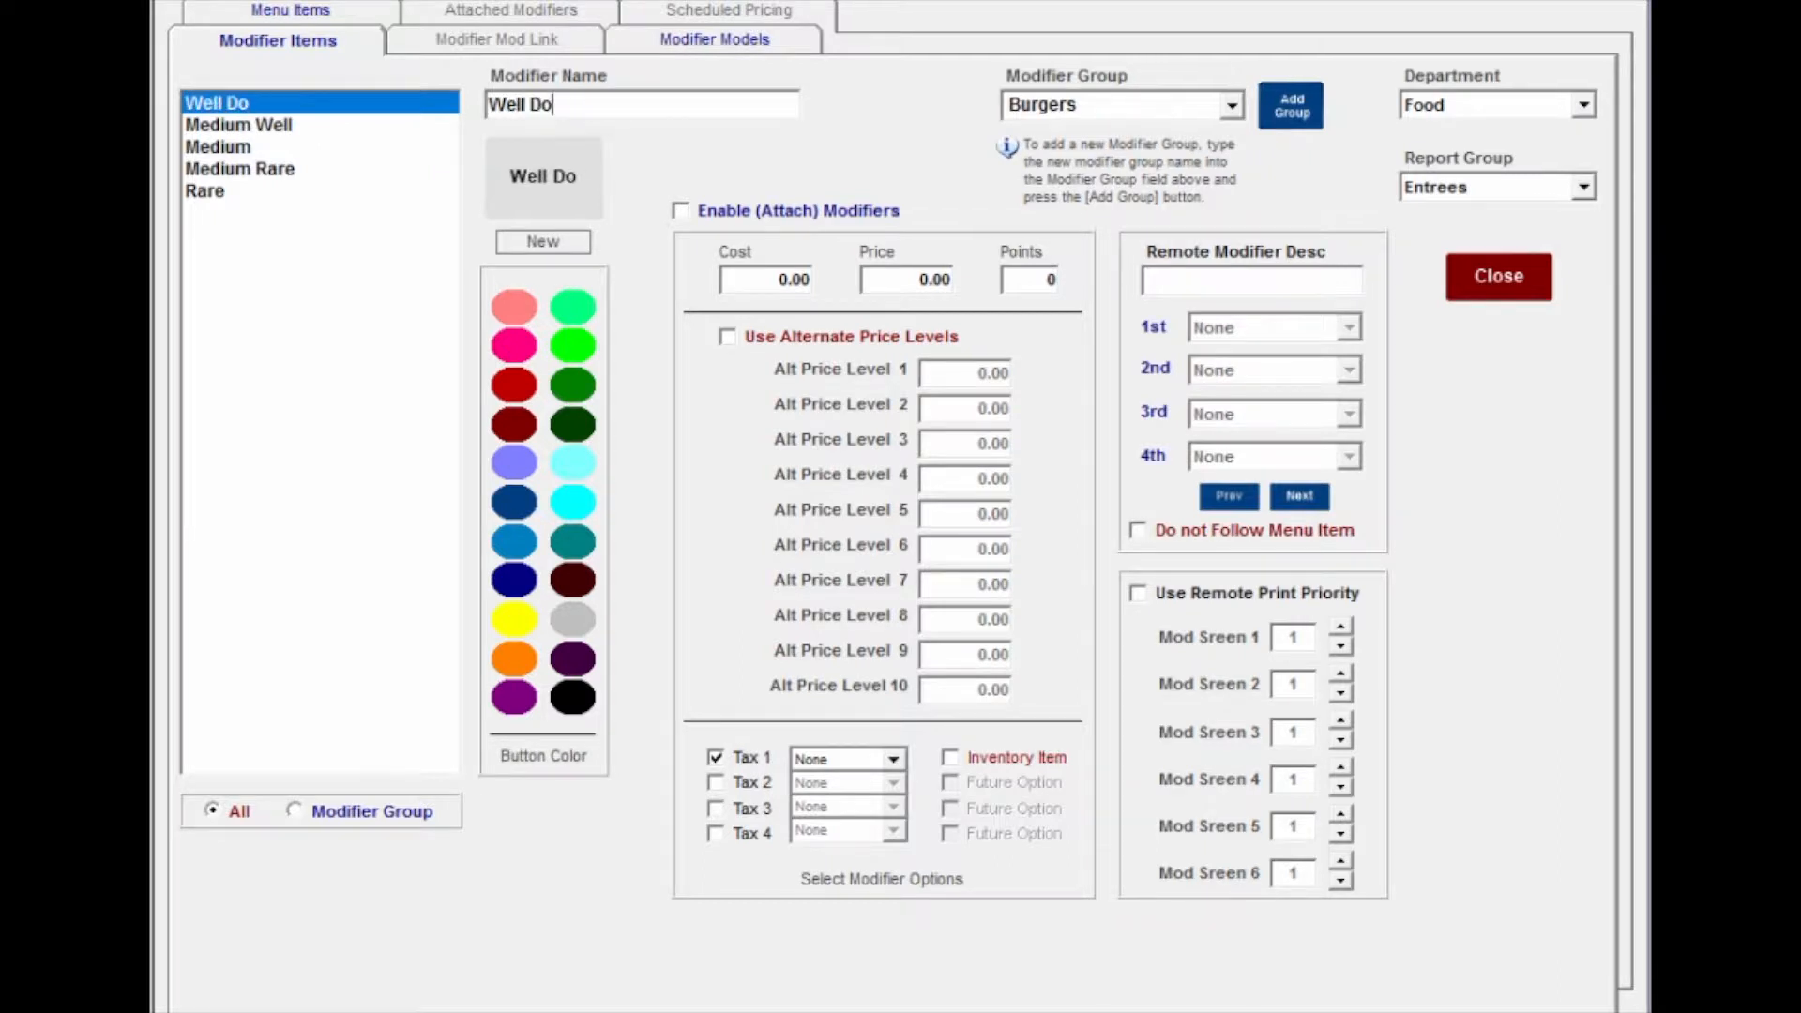
text(ne)
key(Return)
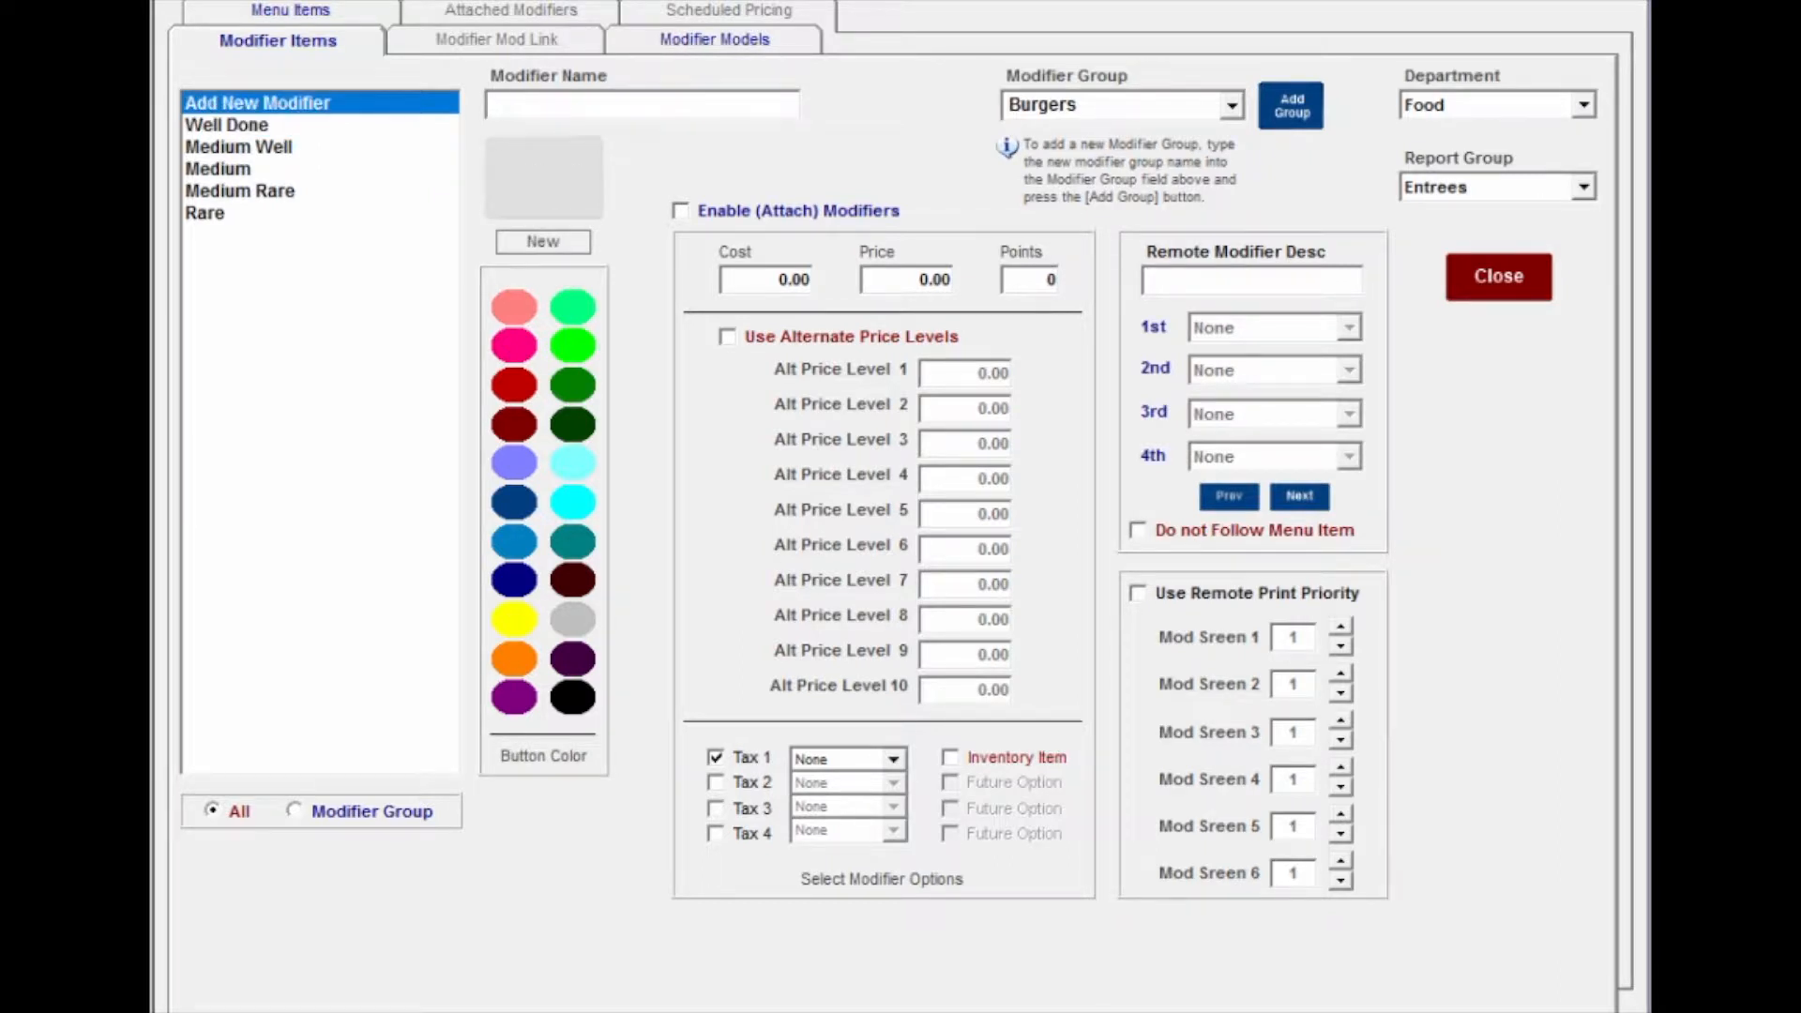
Step: Review the saved Well Done, Medium and Rare modifiers, including the price field
click(227, 125)
click(218, 169)
click(205, 213)
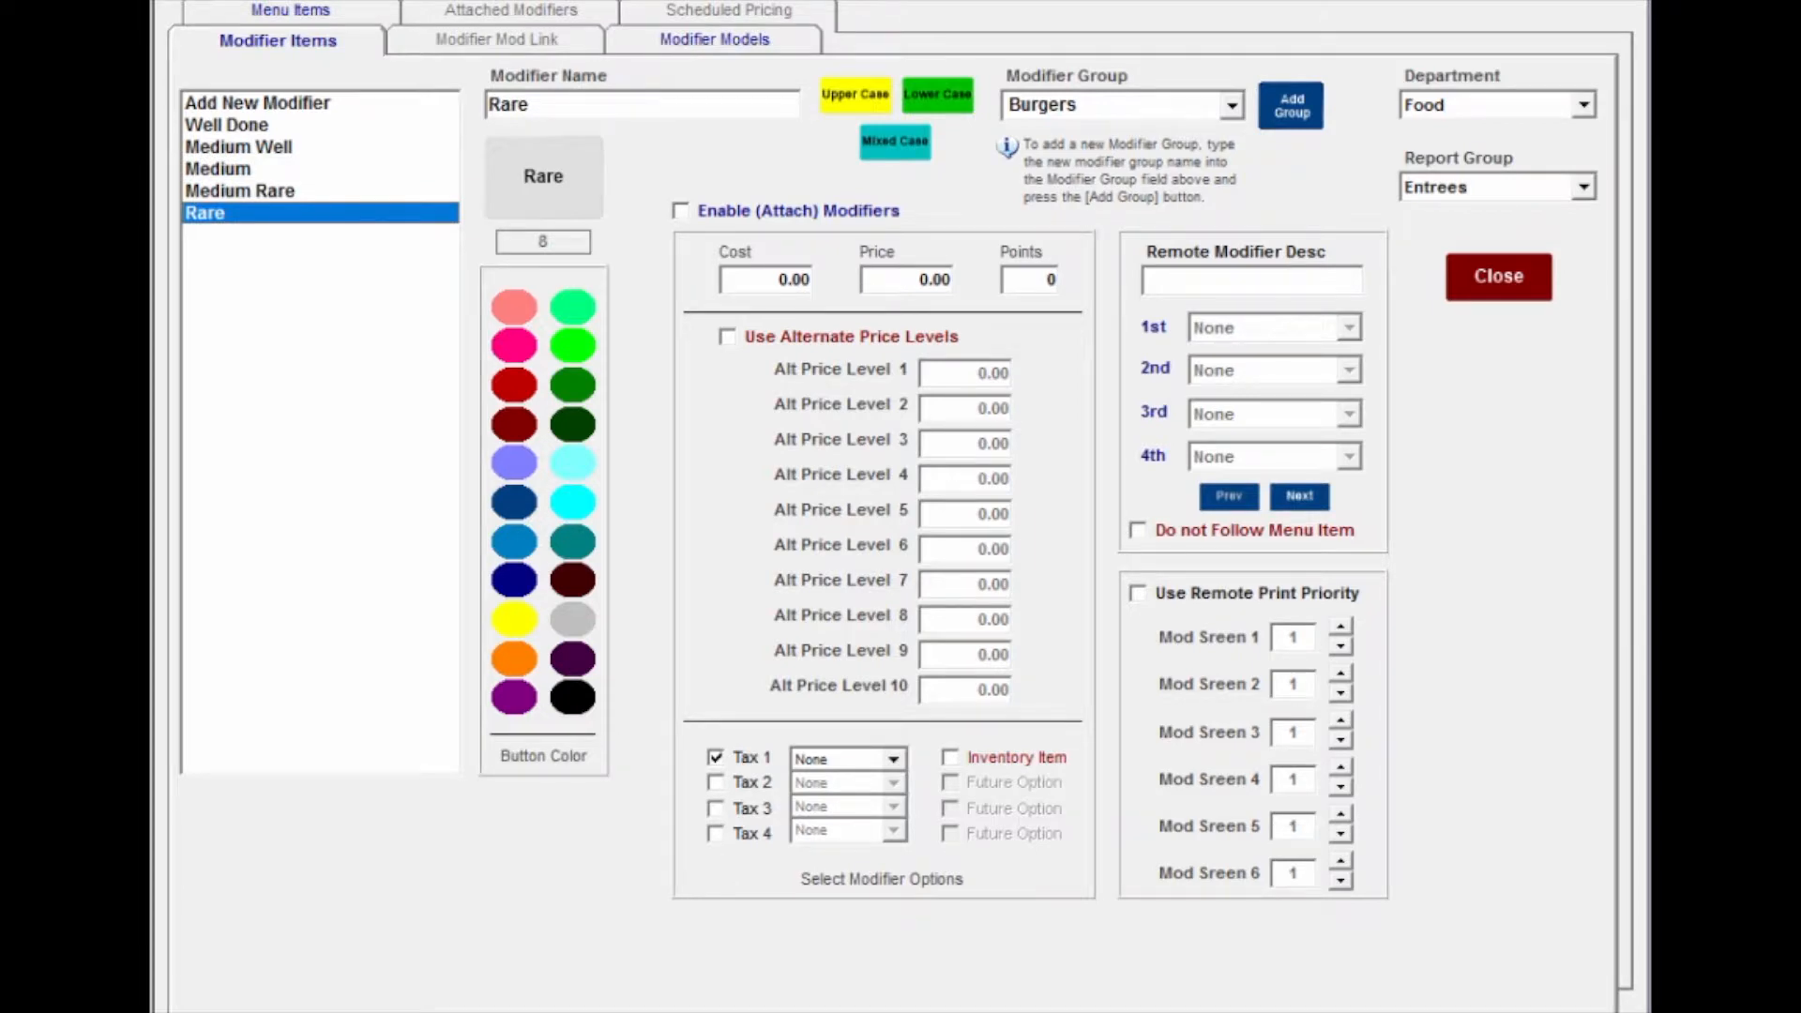
key(Tab)
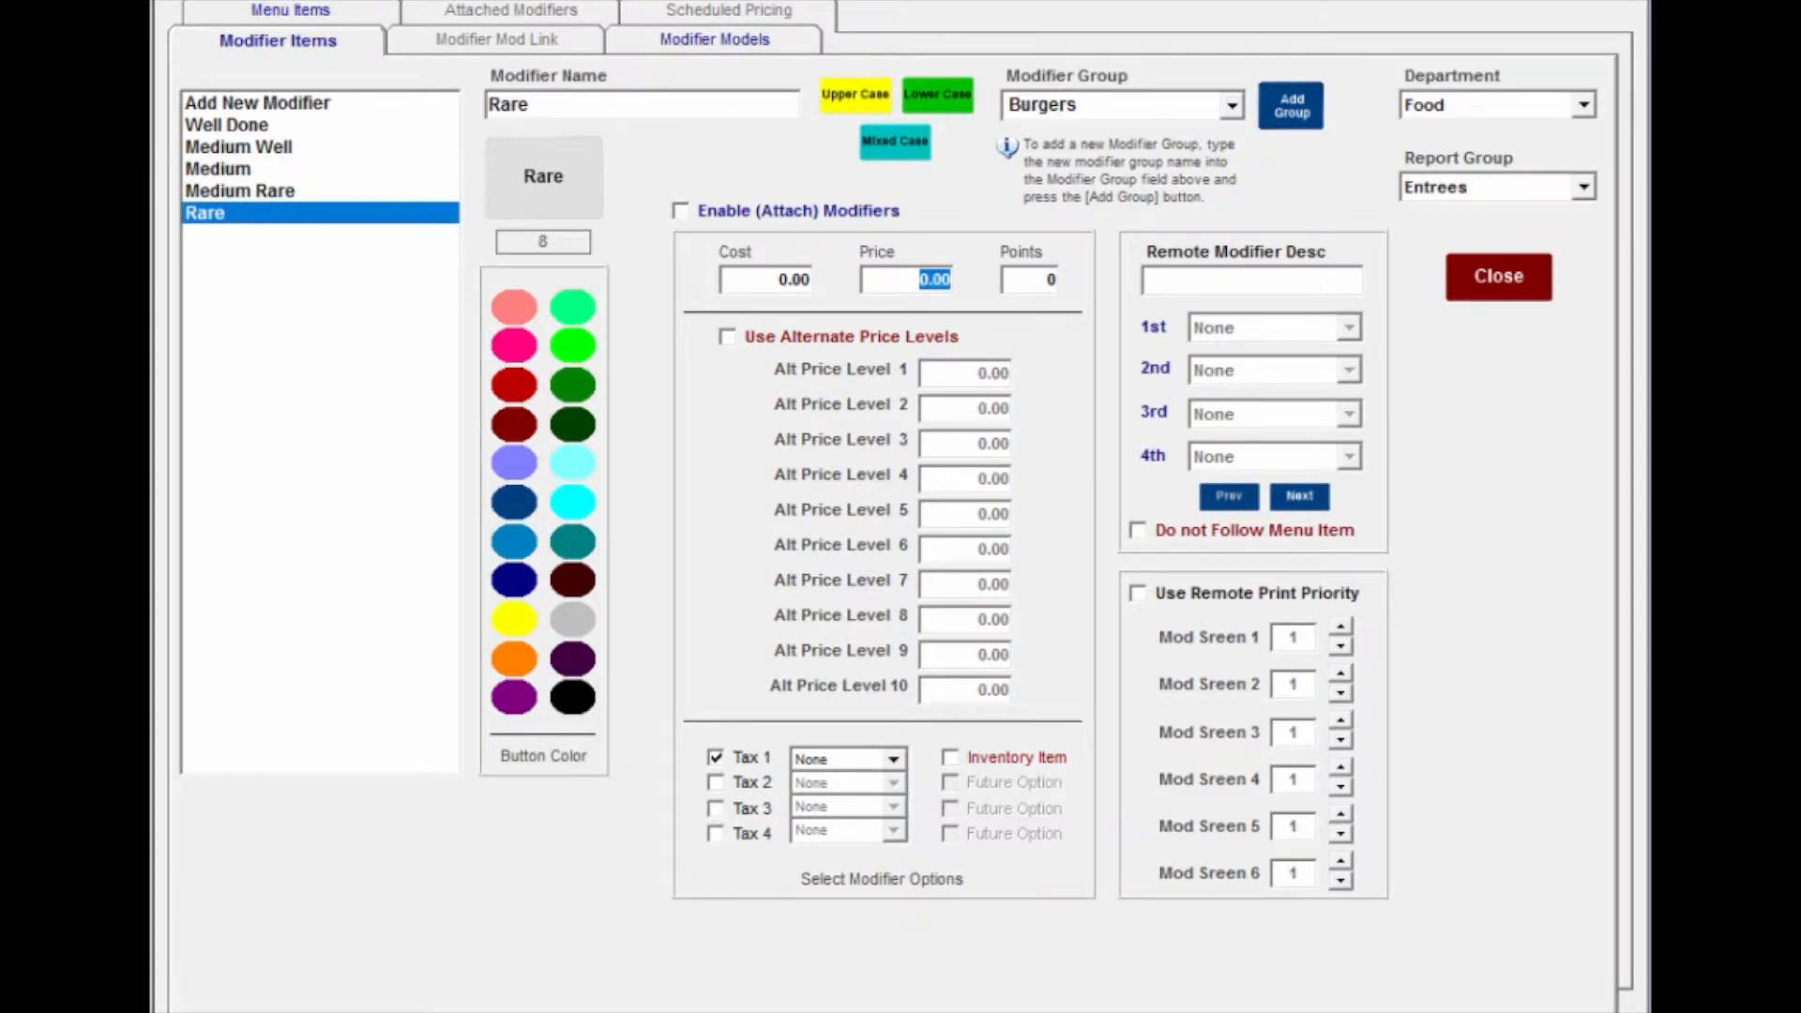
key(Tab)
Step: Enable Attach Modifiers for the Cheeseburger menu item and open its attached modifiers setup
click(291, 12)
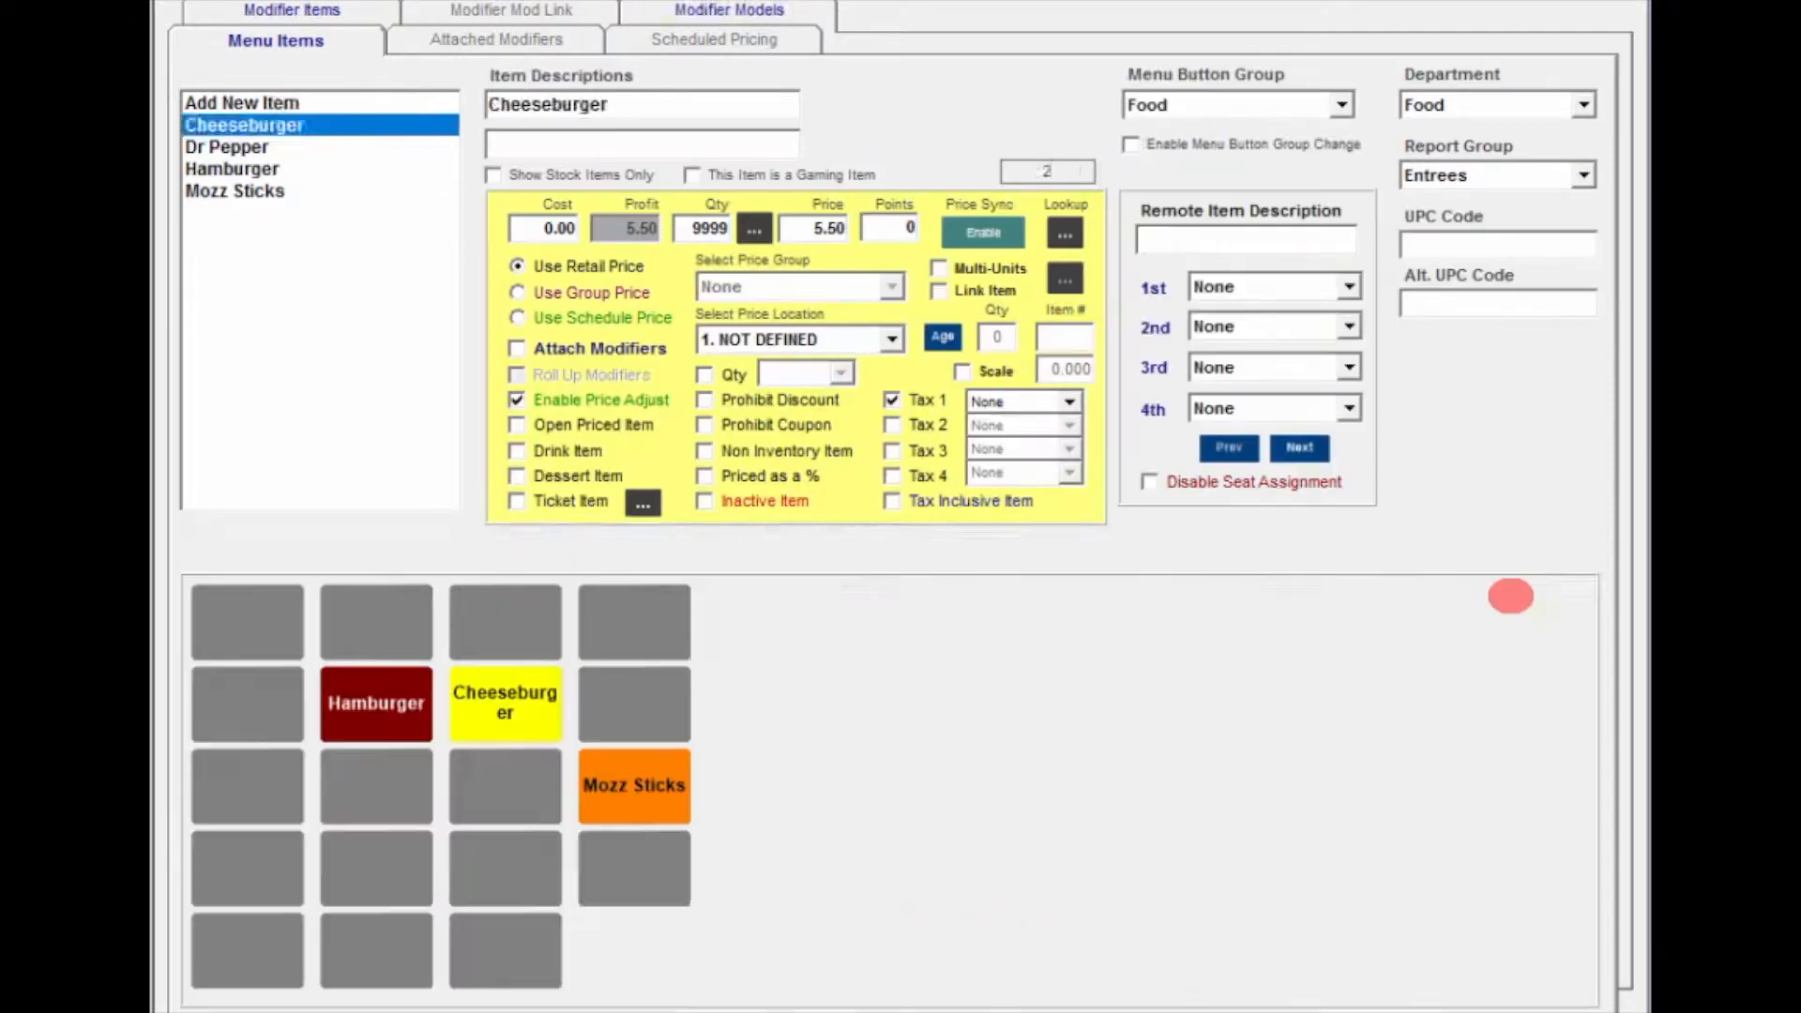
click(245, 126)
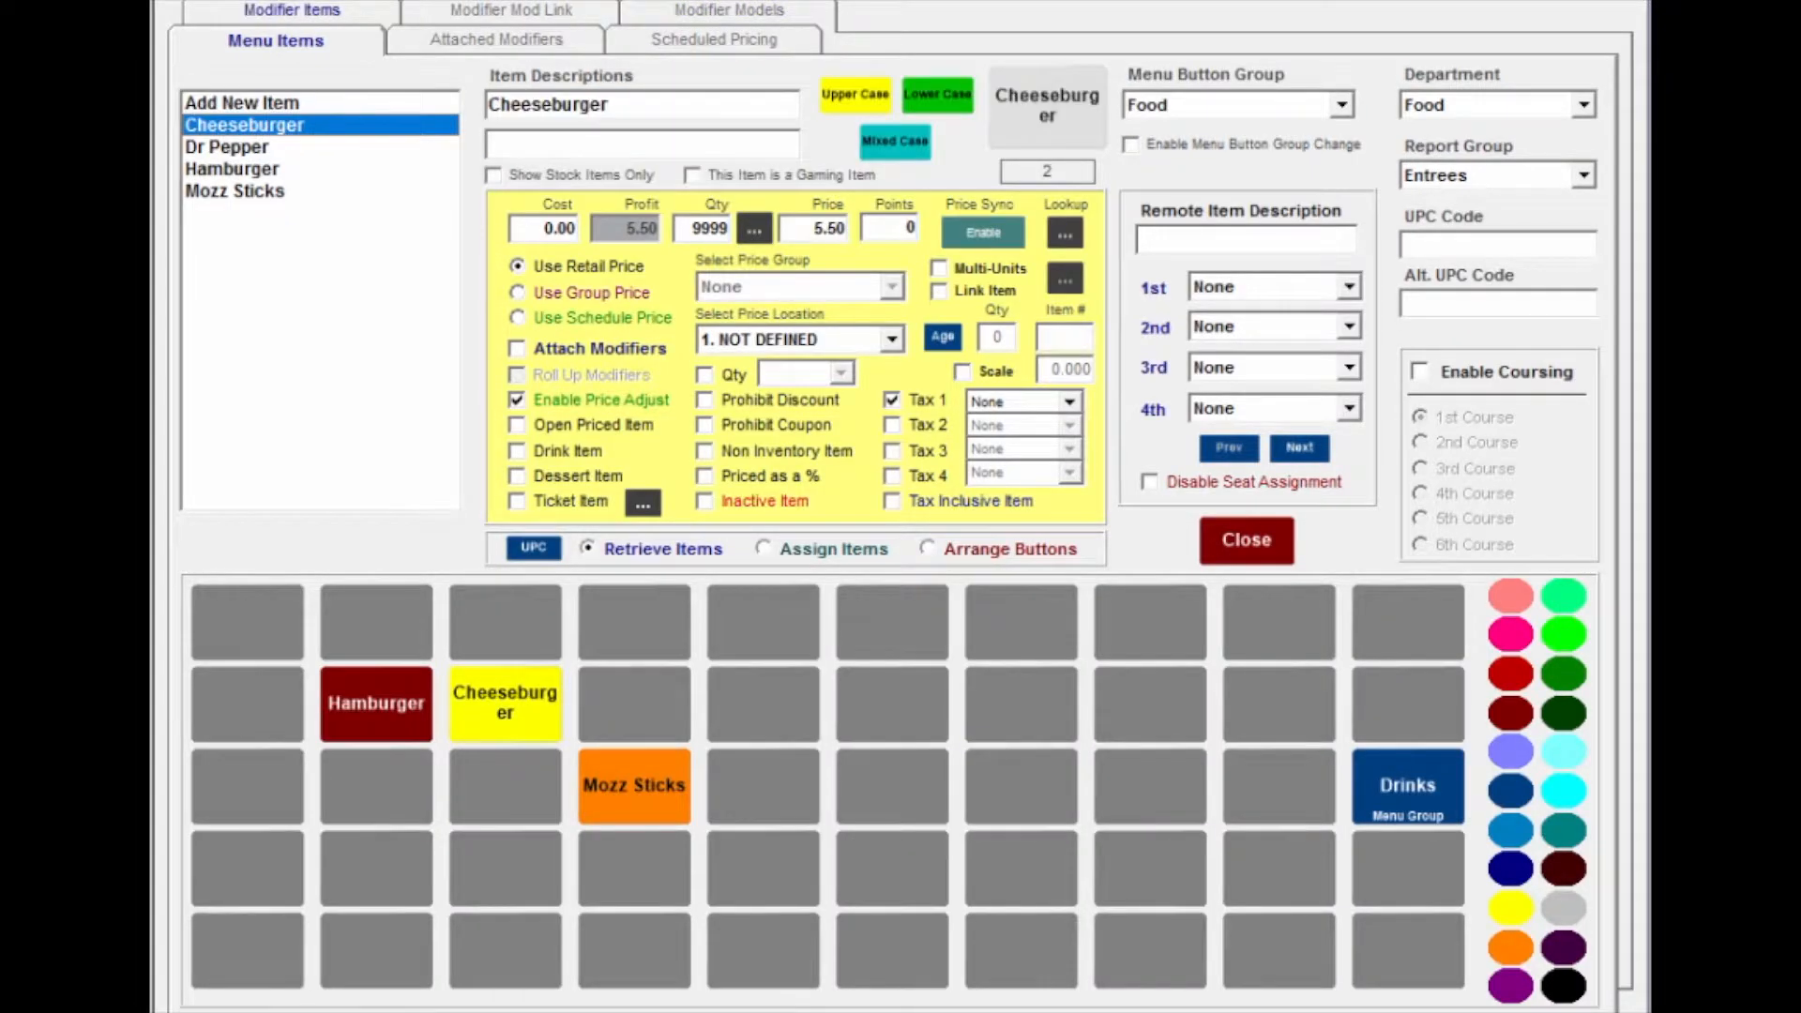
click(517, 349)
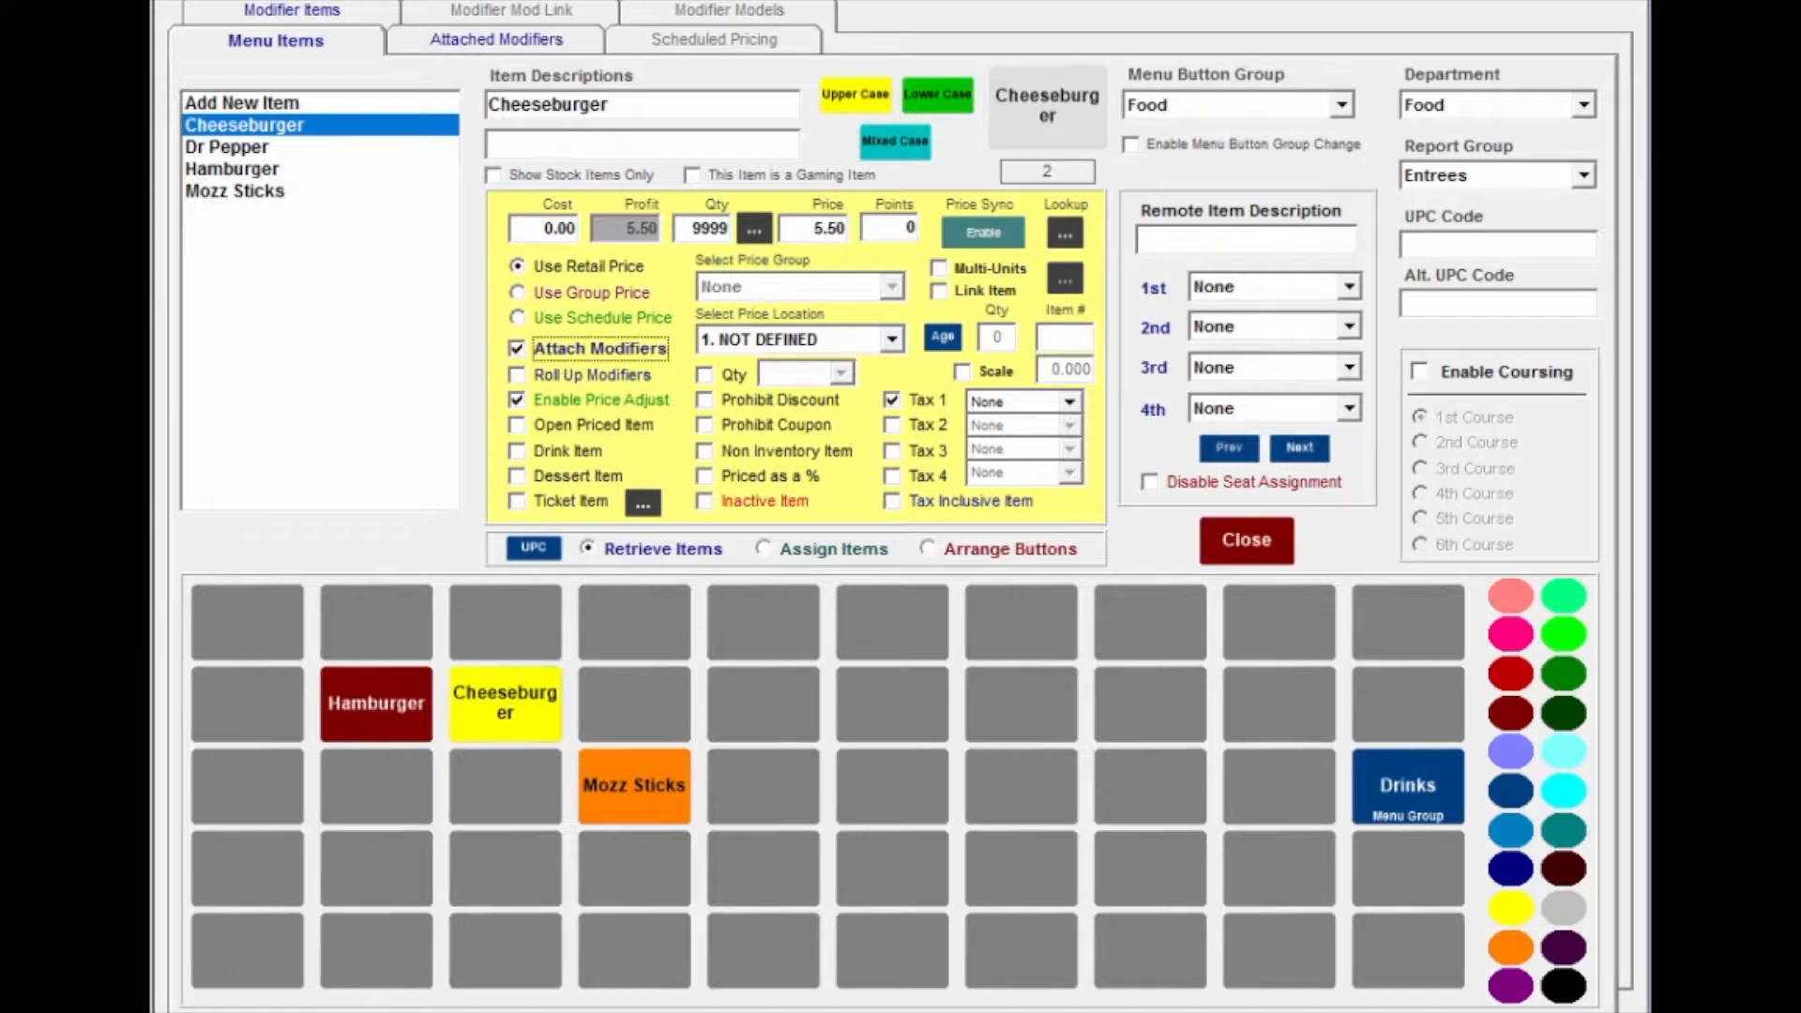
click(496, 40)
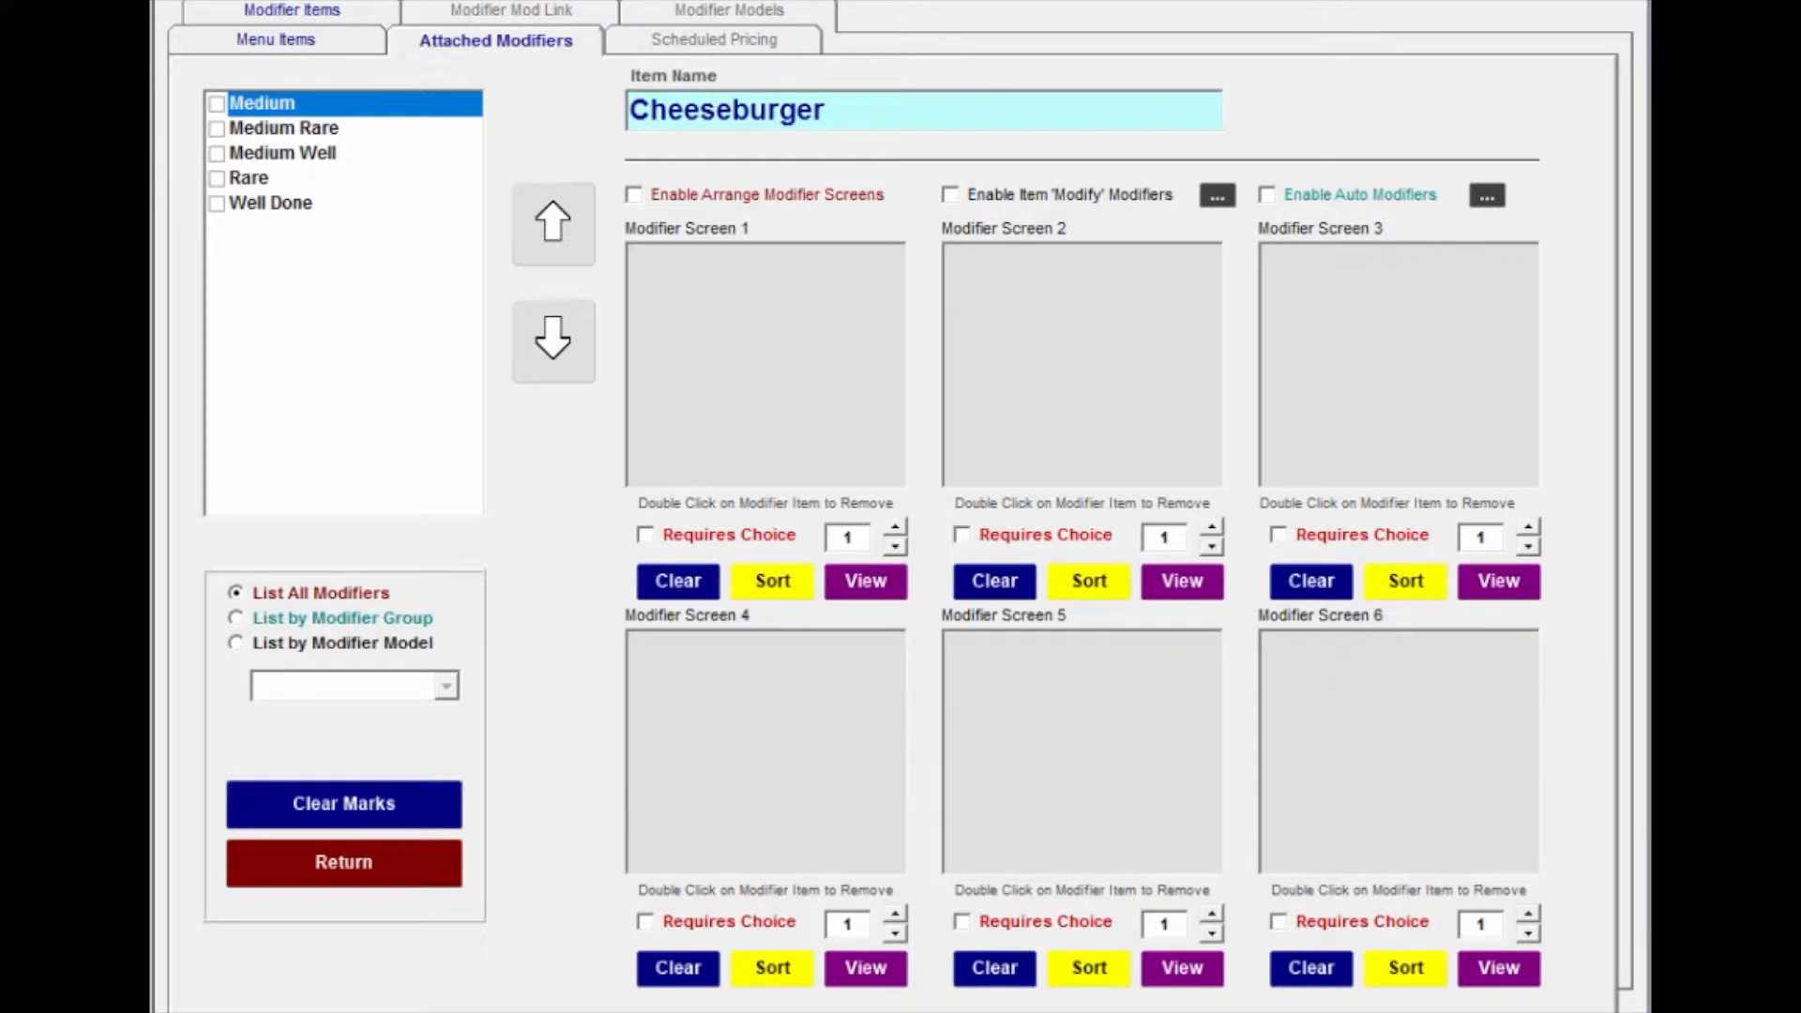
Step: List modifiers by the Burgers group and attach the whole group to Cheeseburger's Modifier Screen 1
click(341, 618)
click(446, 687)
click(319, 738)
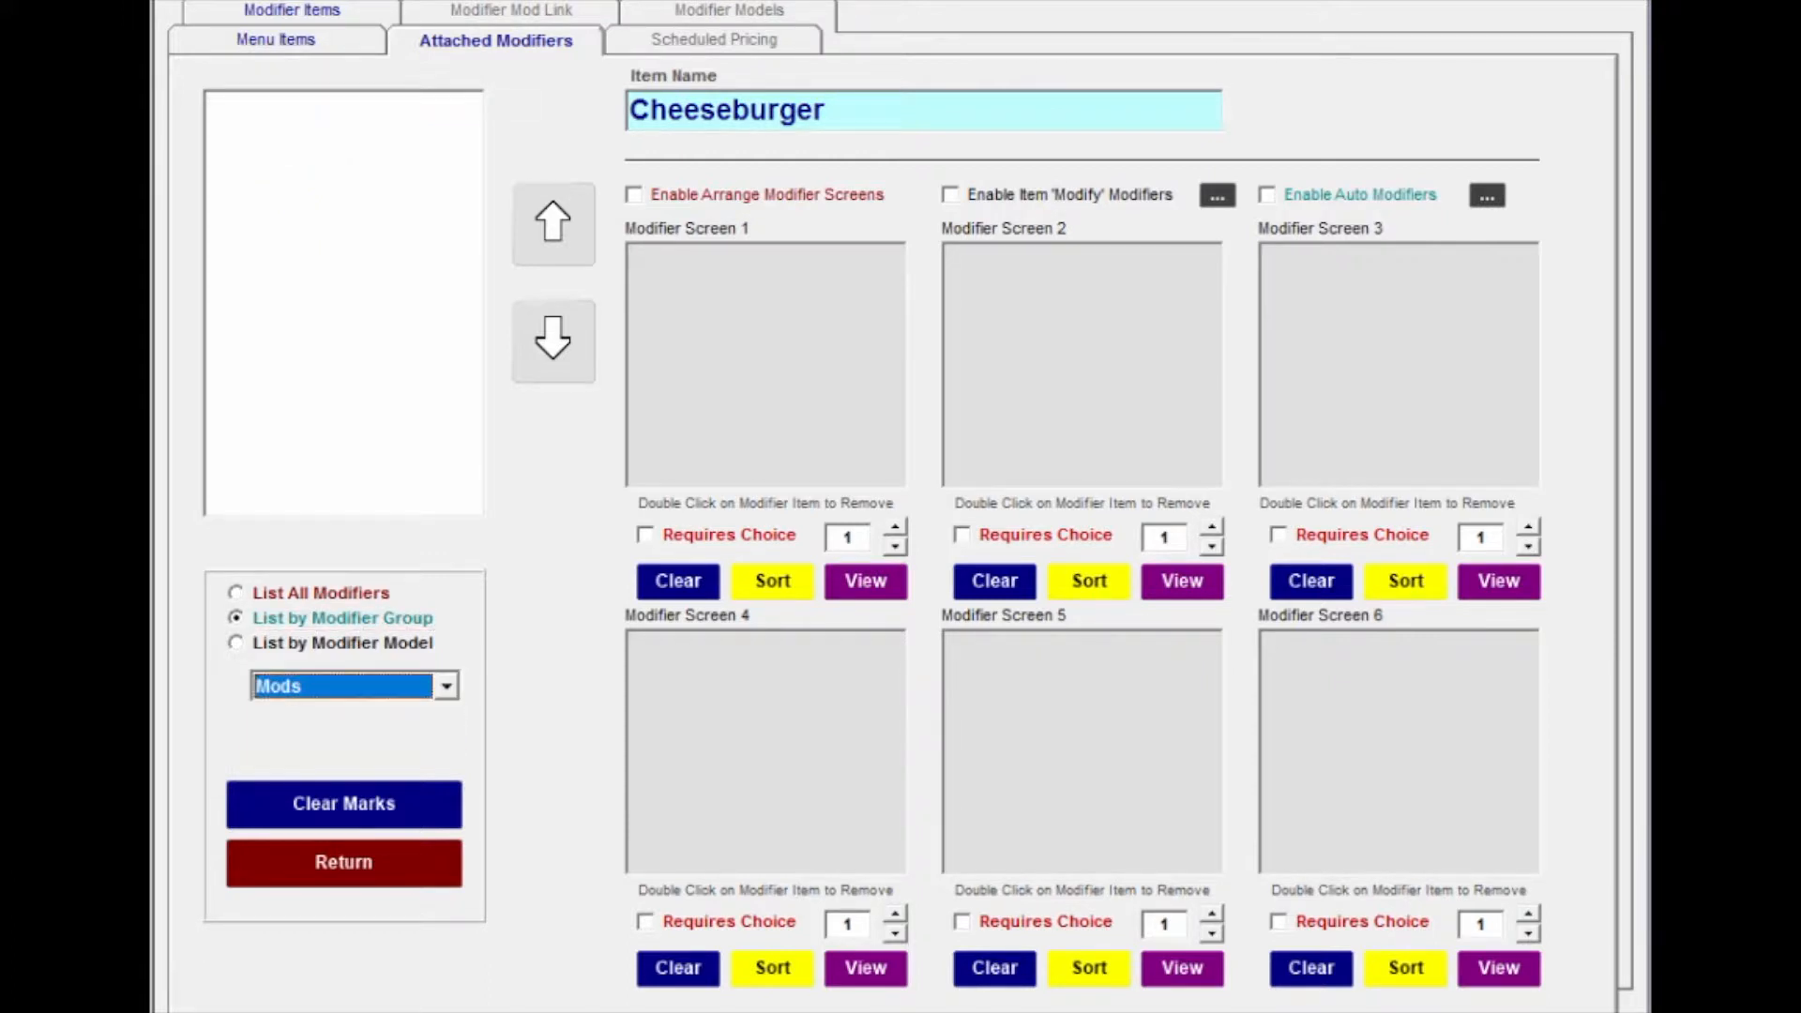
click(447, 686)
click(319, 716)
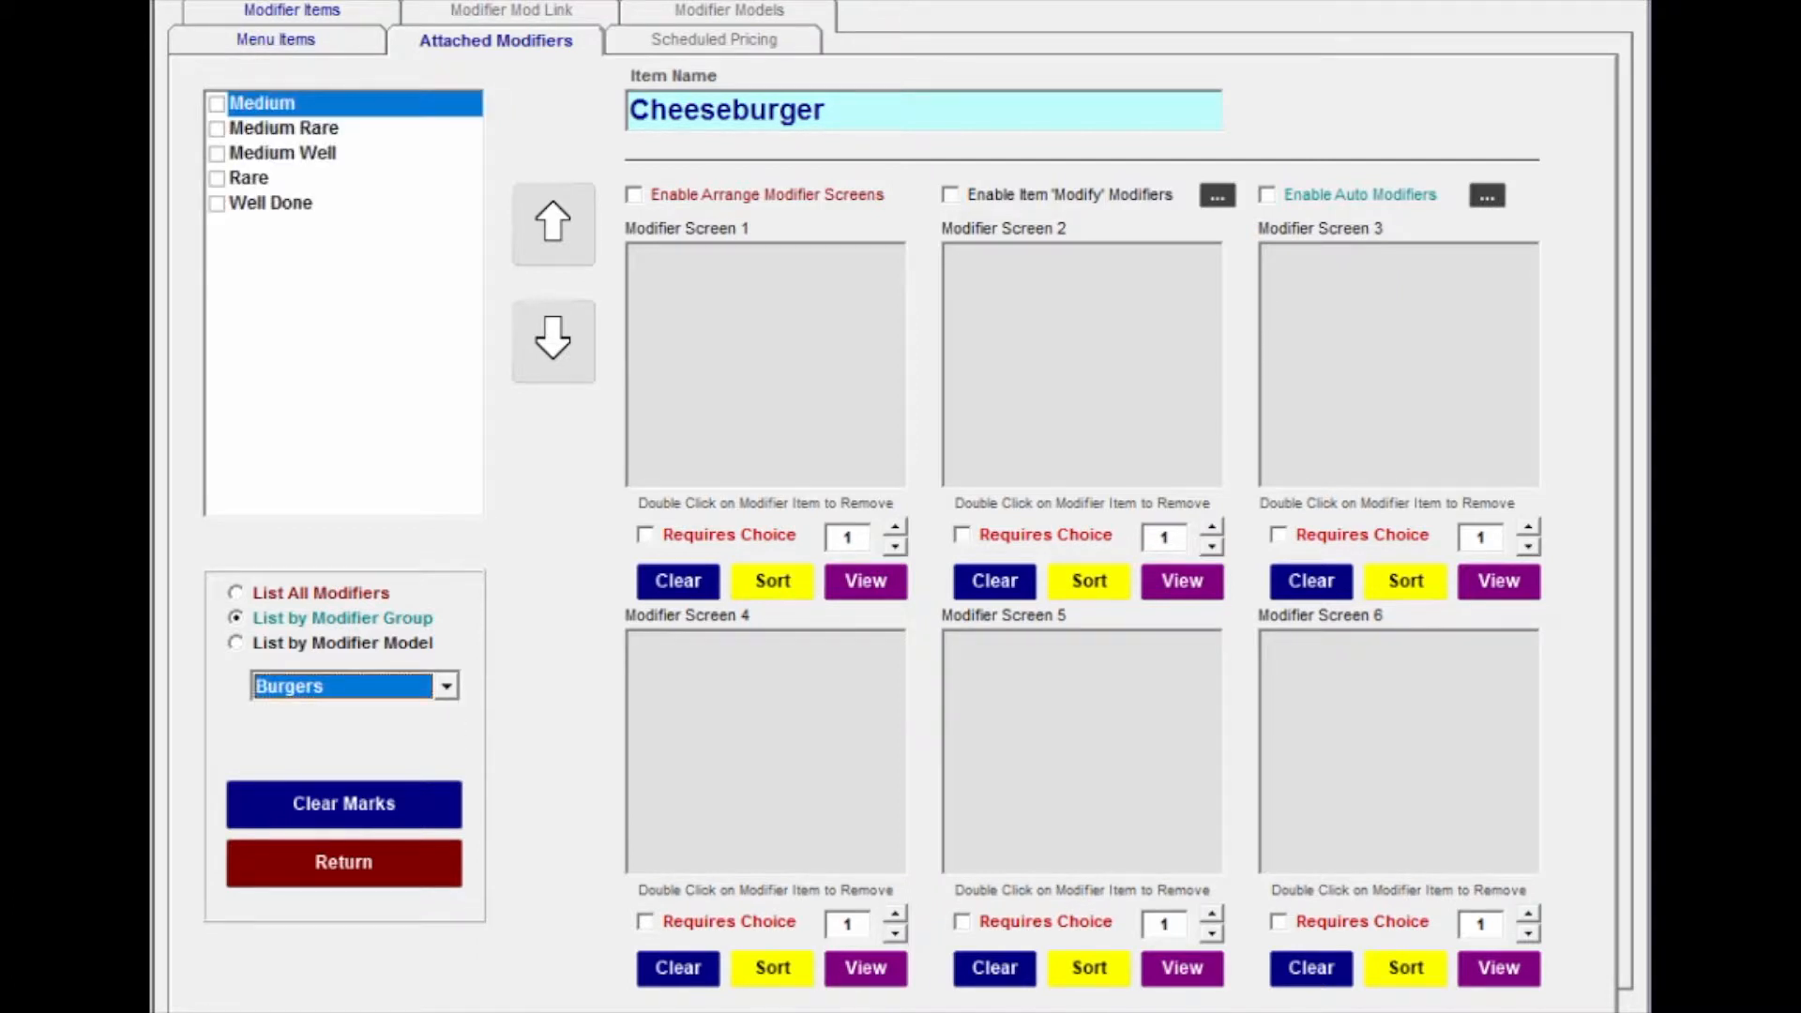
click(341, 644)
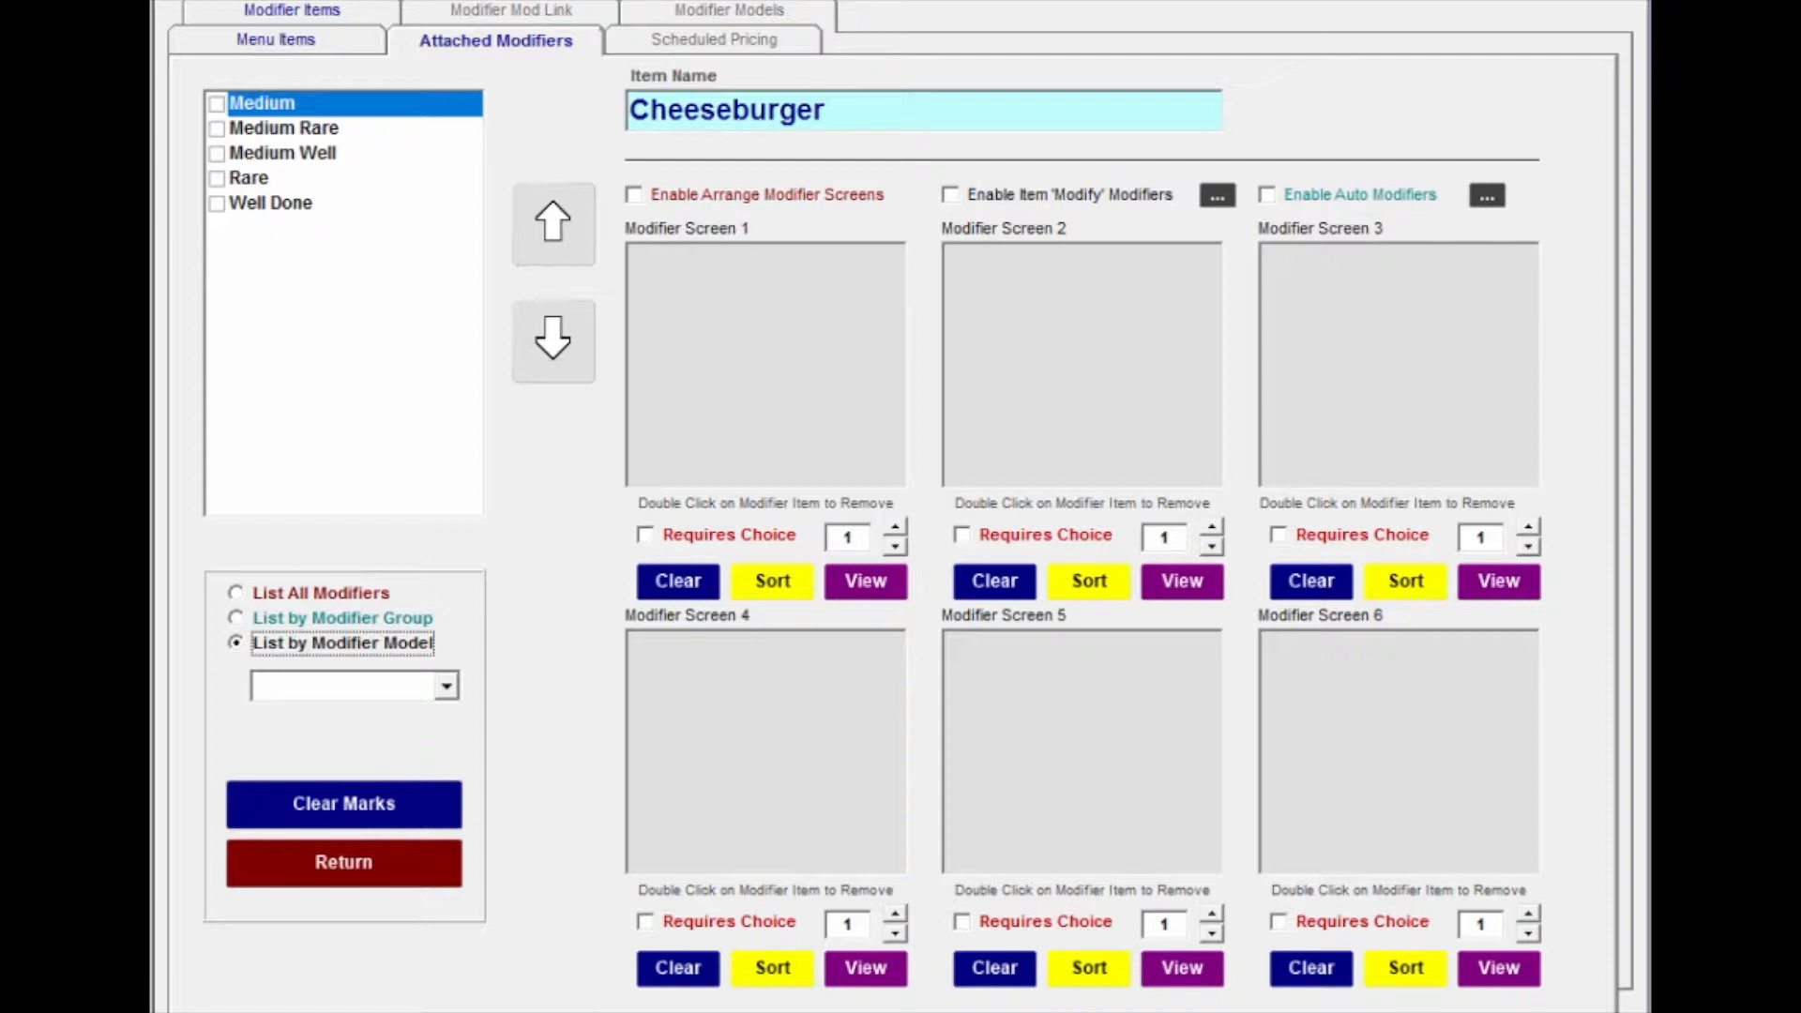
click(341, 618)
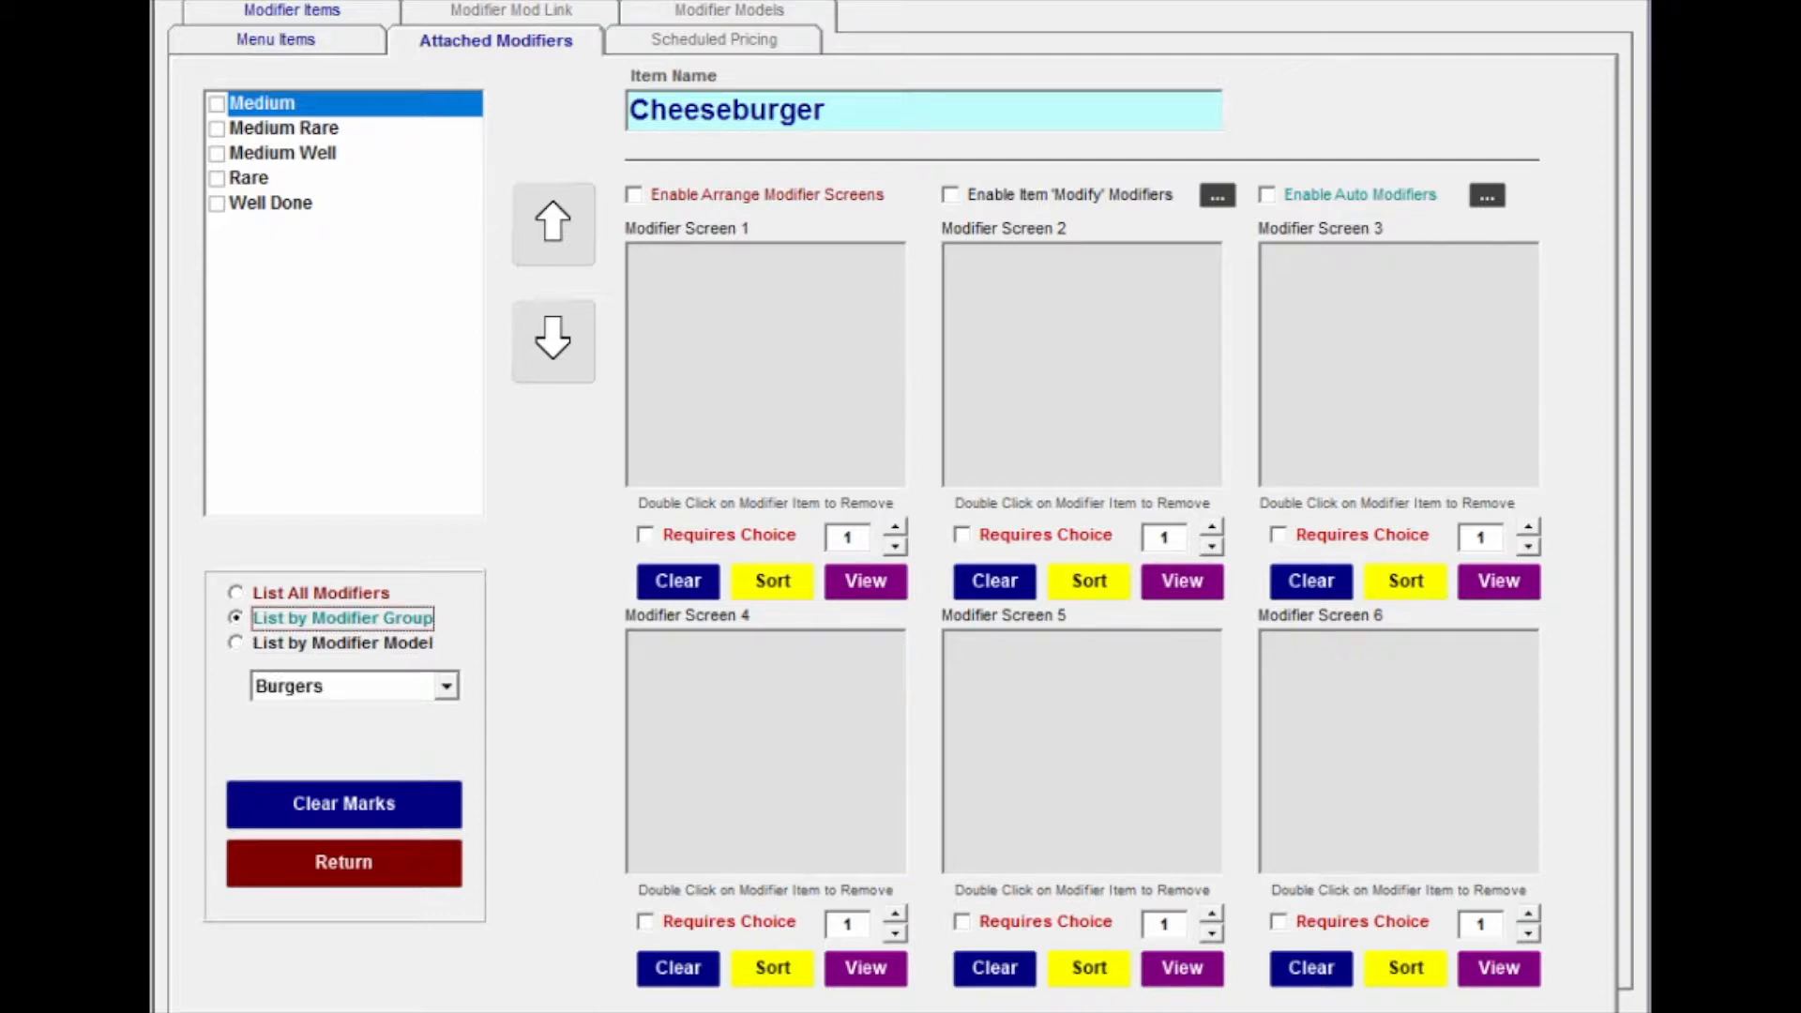
click(765, 364)
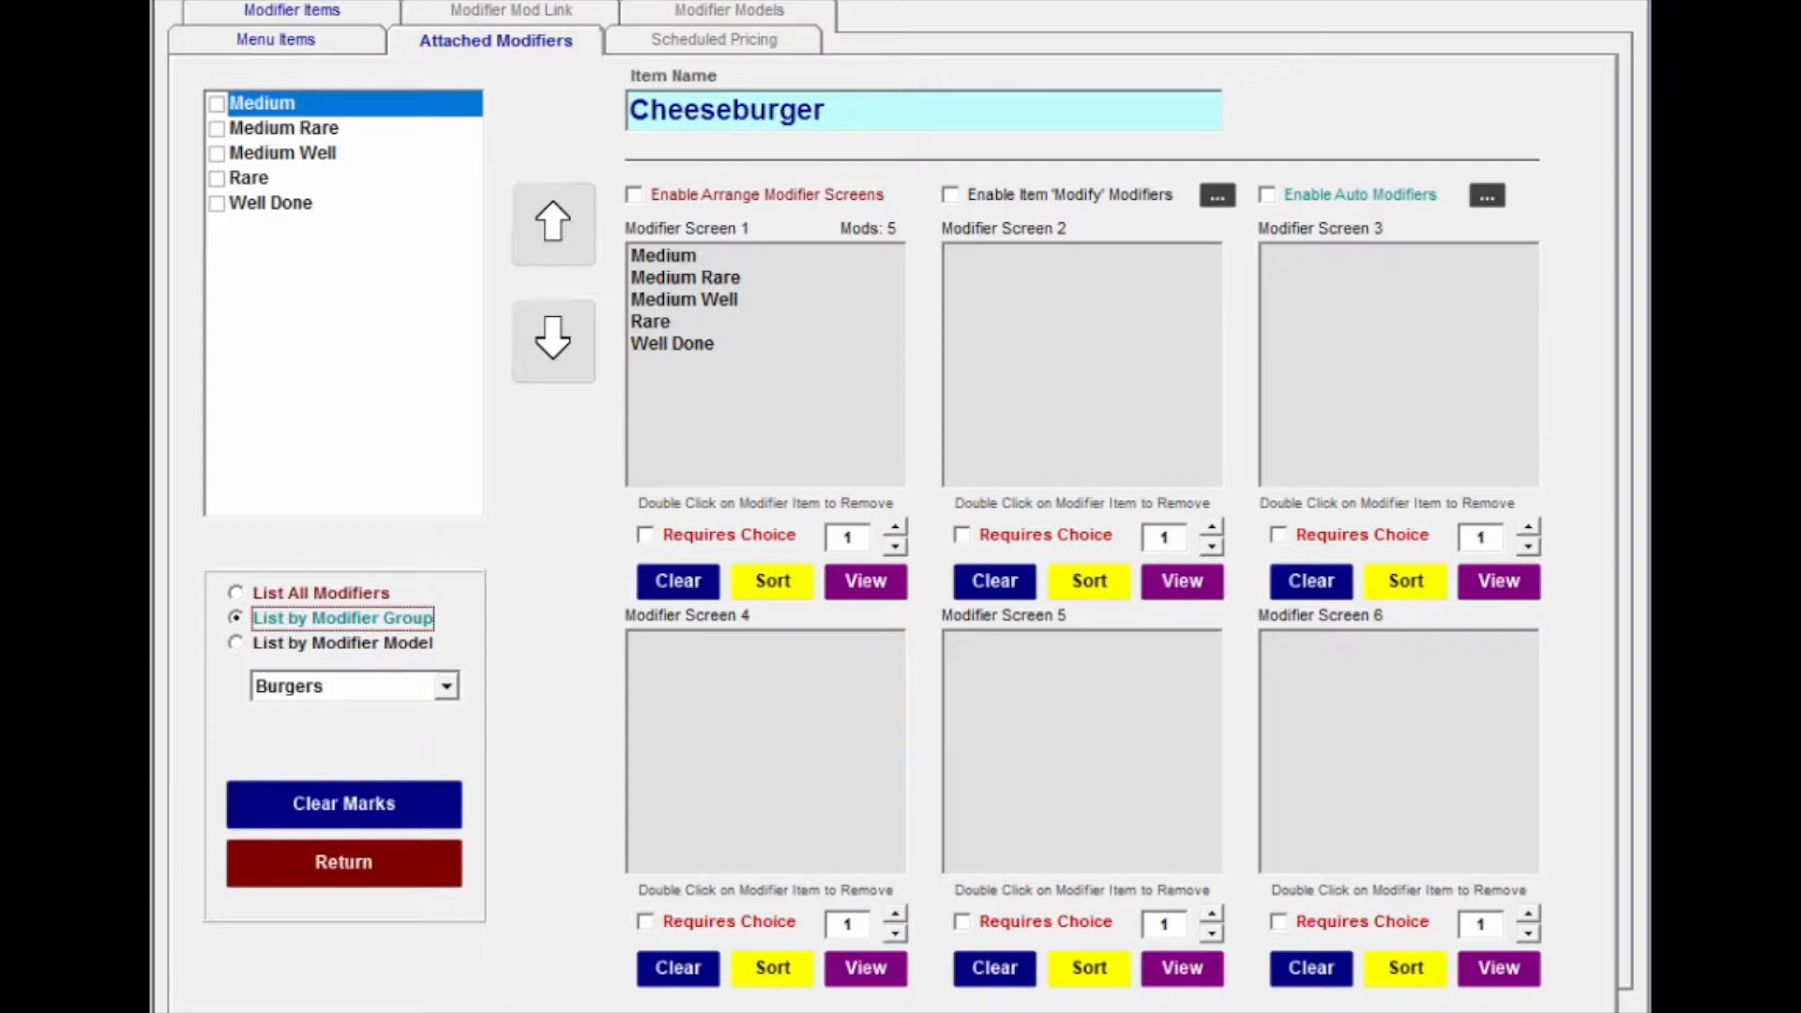
Step: Require one choice from Cheeseburger's Modifier Screen 1 and move Rare to the beginning of its list
click(645, 535)
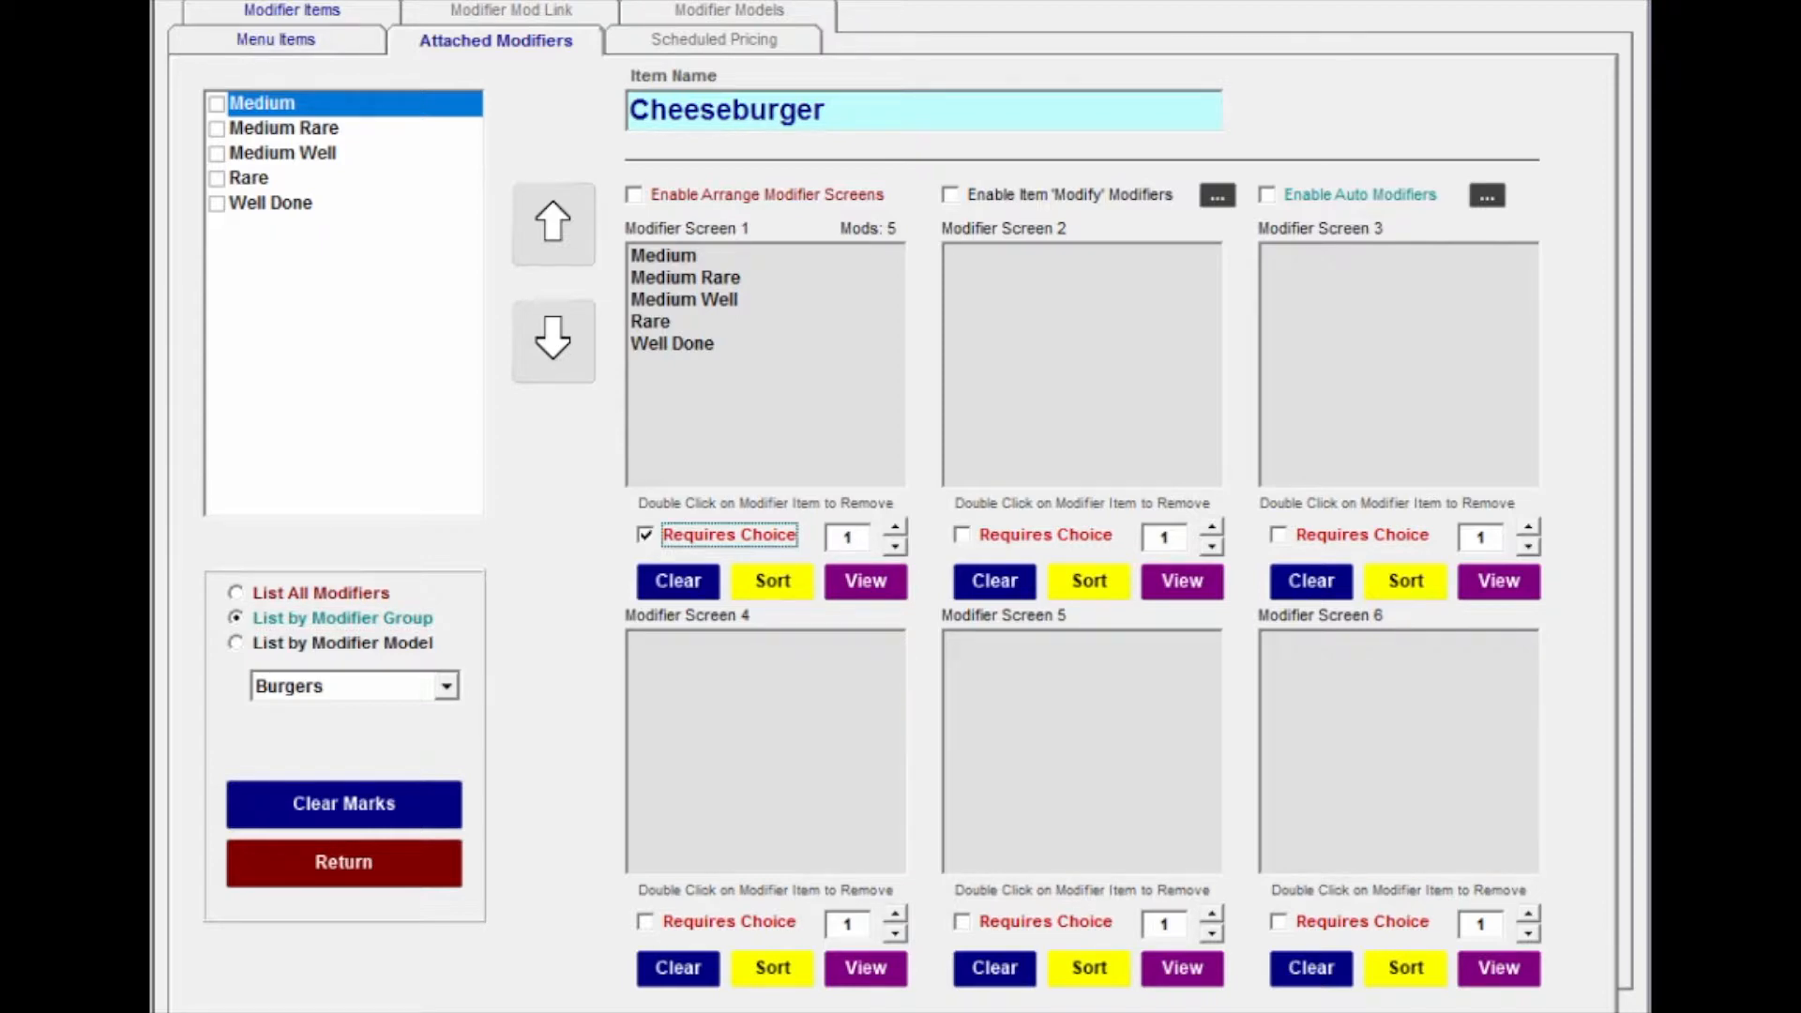
drag(661, 322, 662, 256)
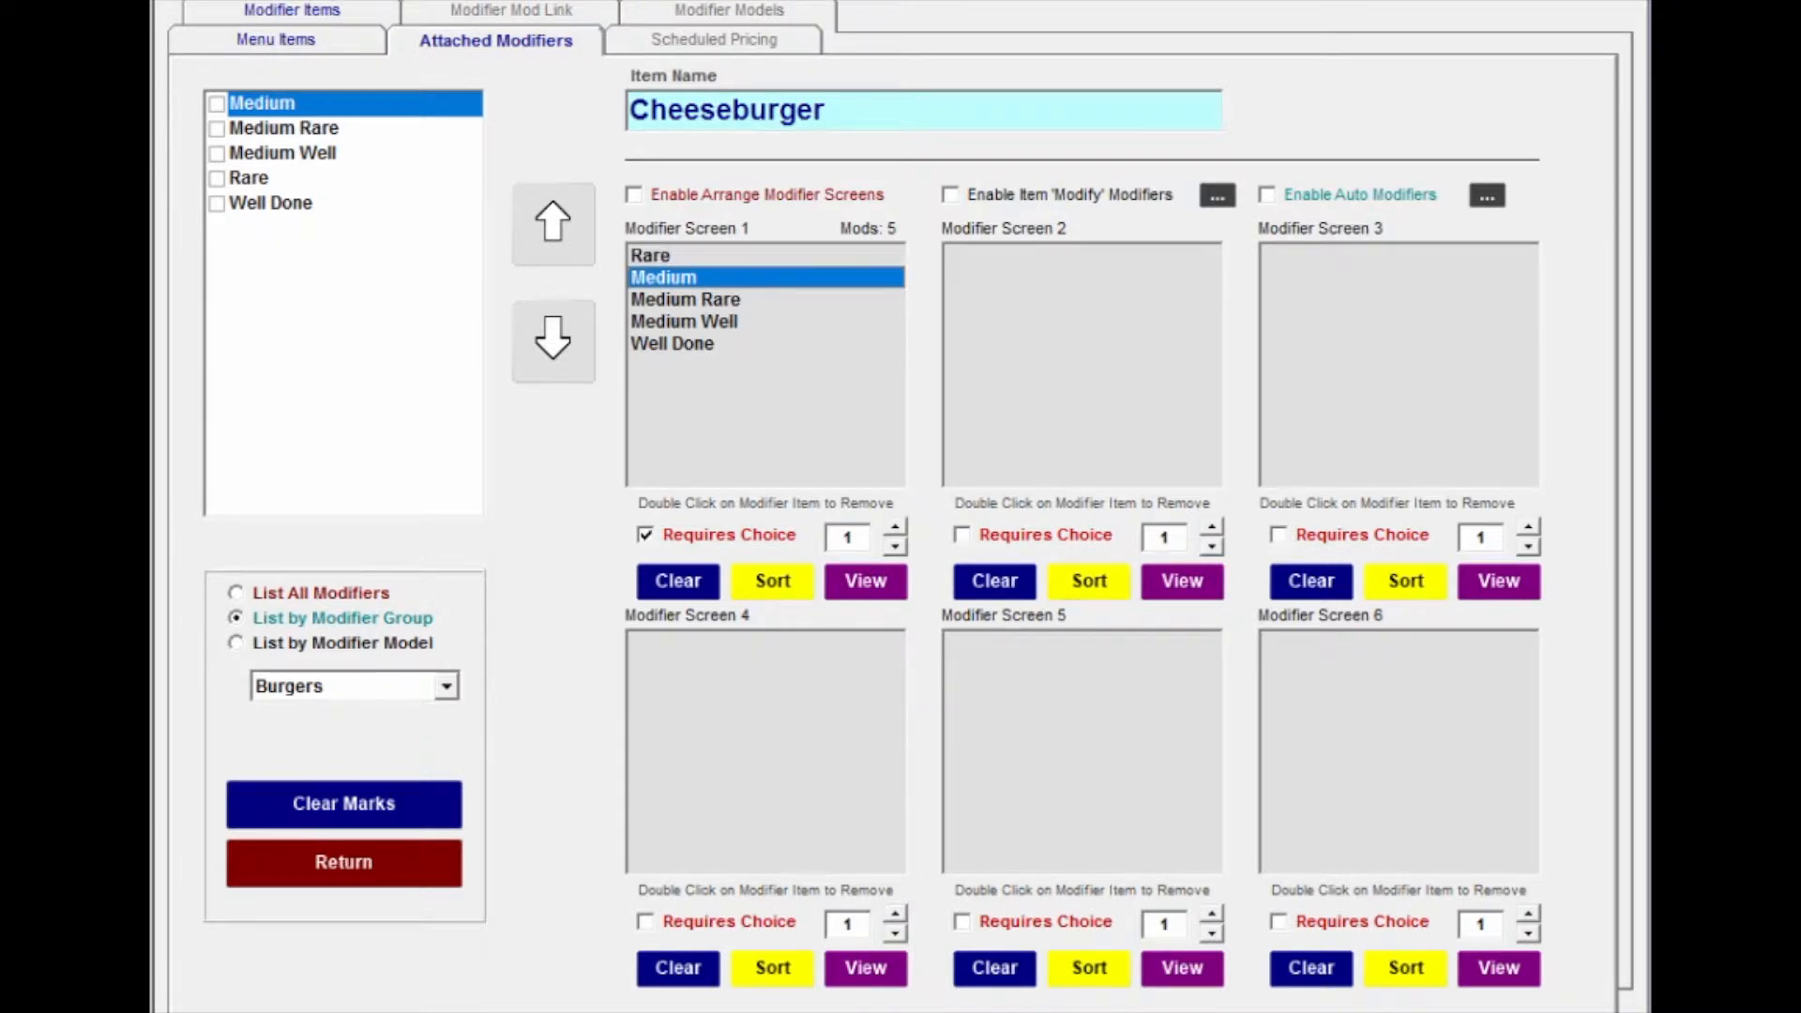
click(846, 537)
Step: Set up Hamburger's Modifier Screen 1 with the Burgers modifiers, Rare listed first and one required choice
click(553, 342)
click(553, 341)
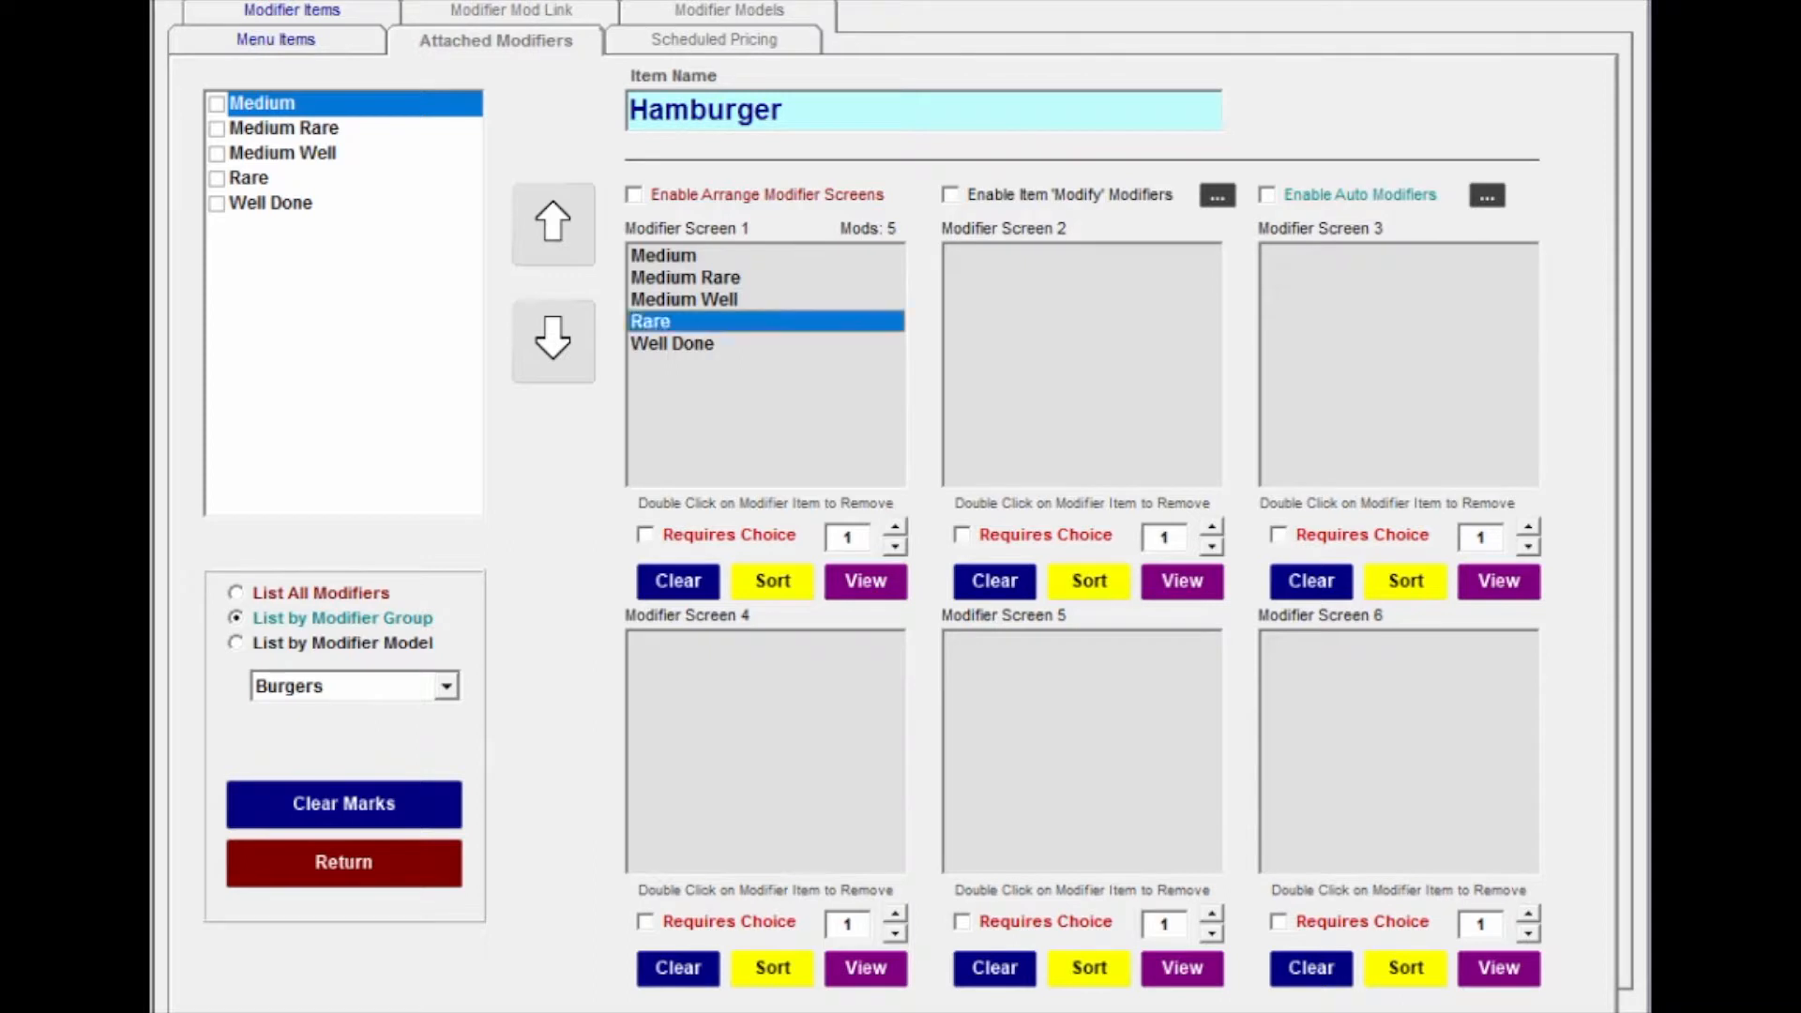
click(645, 535)
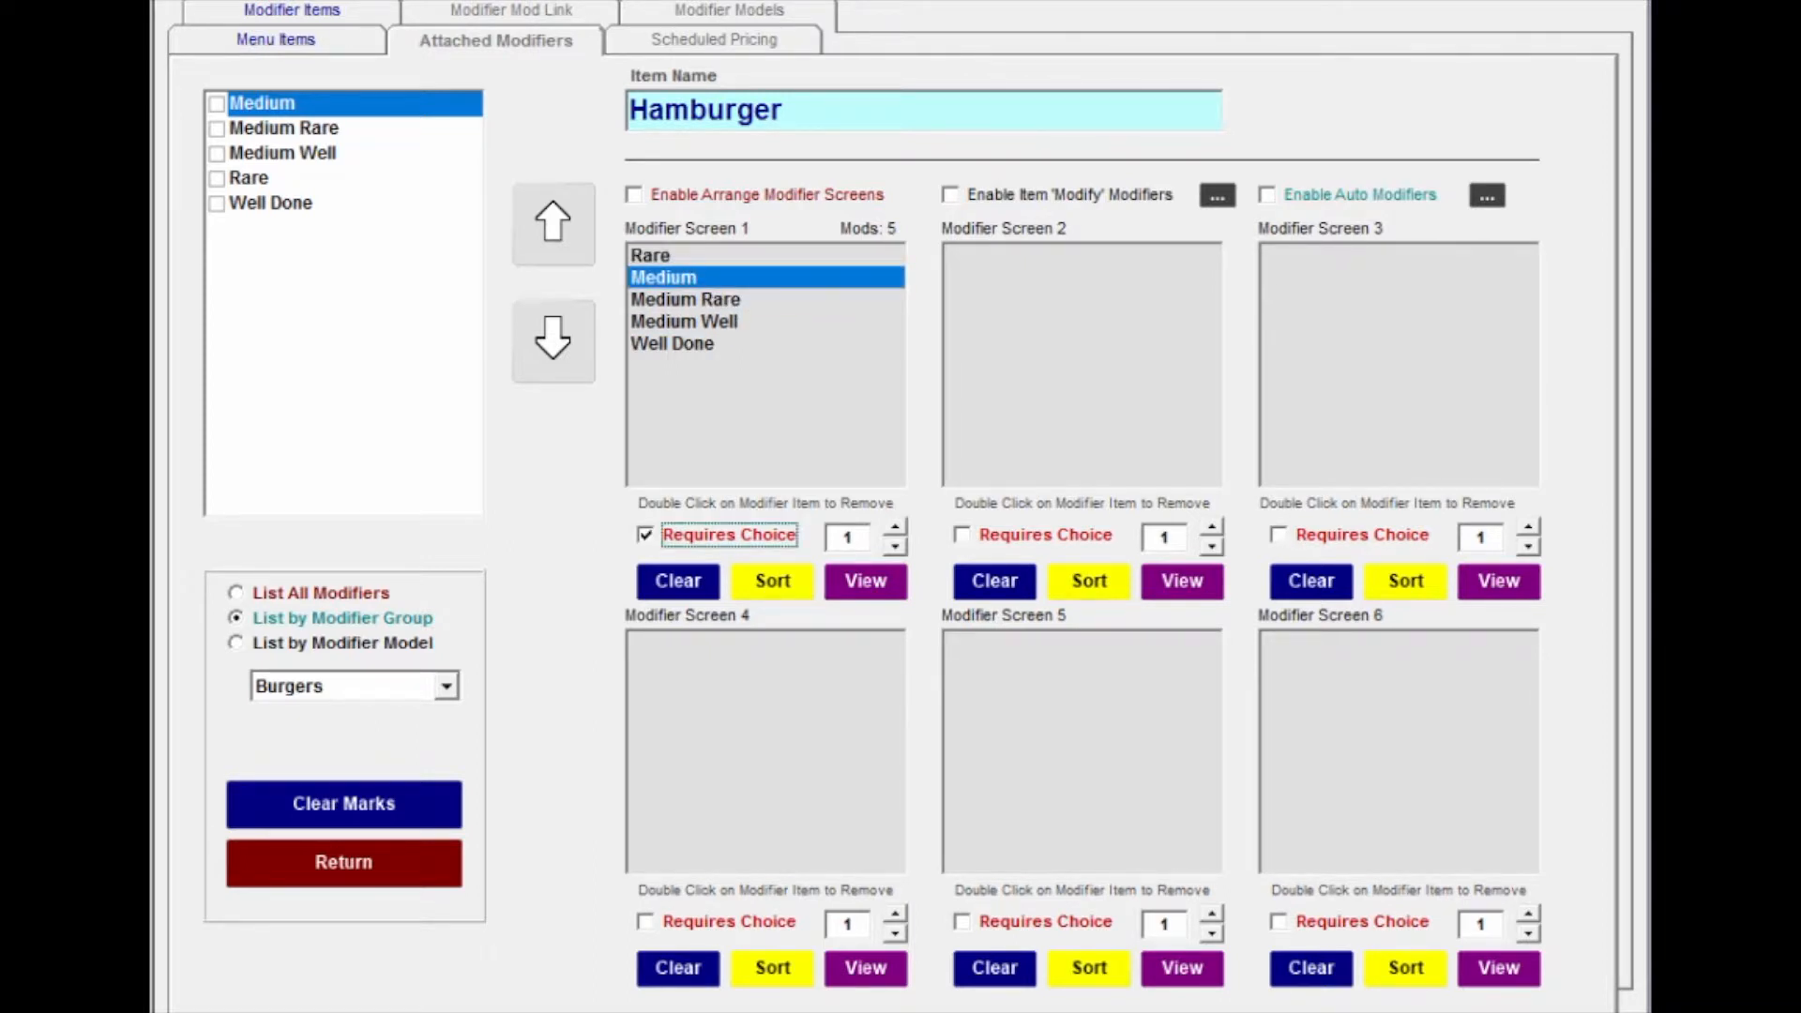
Step: Switch to the point-of-sale order screen, leave the current session and log back in with the employee password
key(alt+Tab)
key(alt+Tab)
key(alt+Tab)
key(alt+Tab)
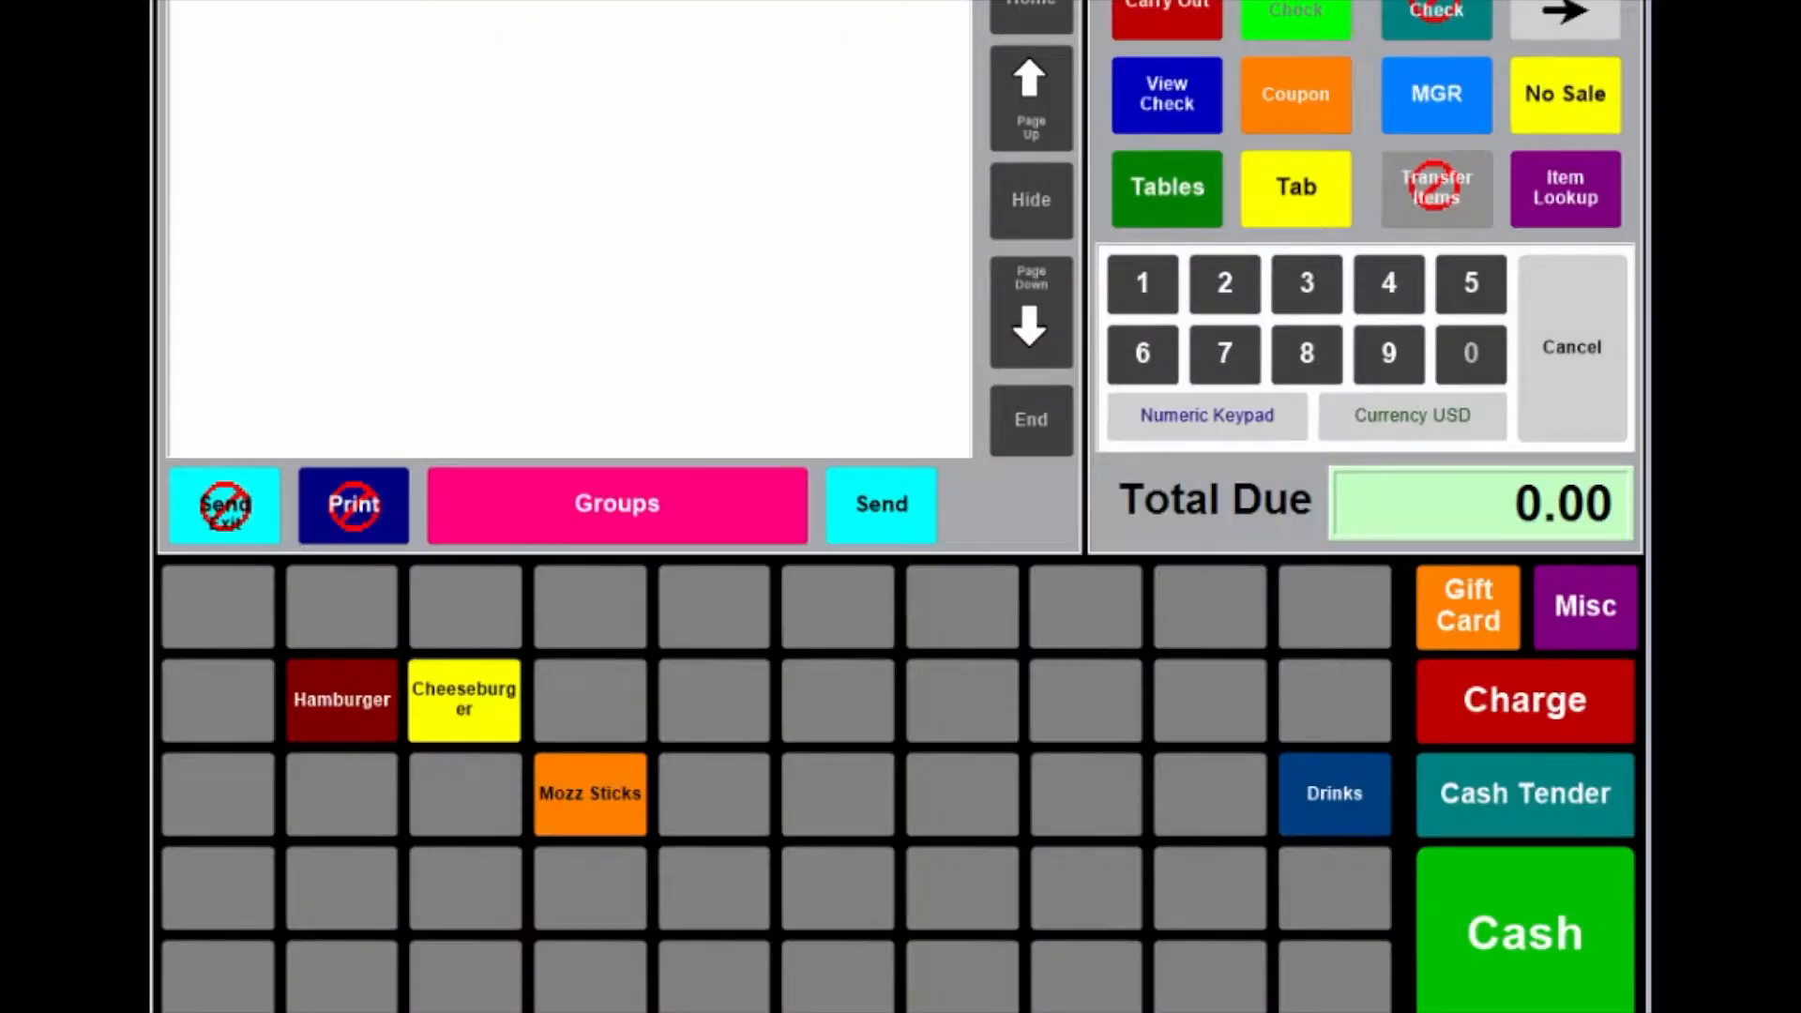
click(1565, 14)
click(1565, 13)
click(1565, 94)
text(****)
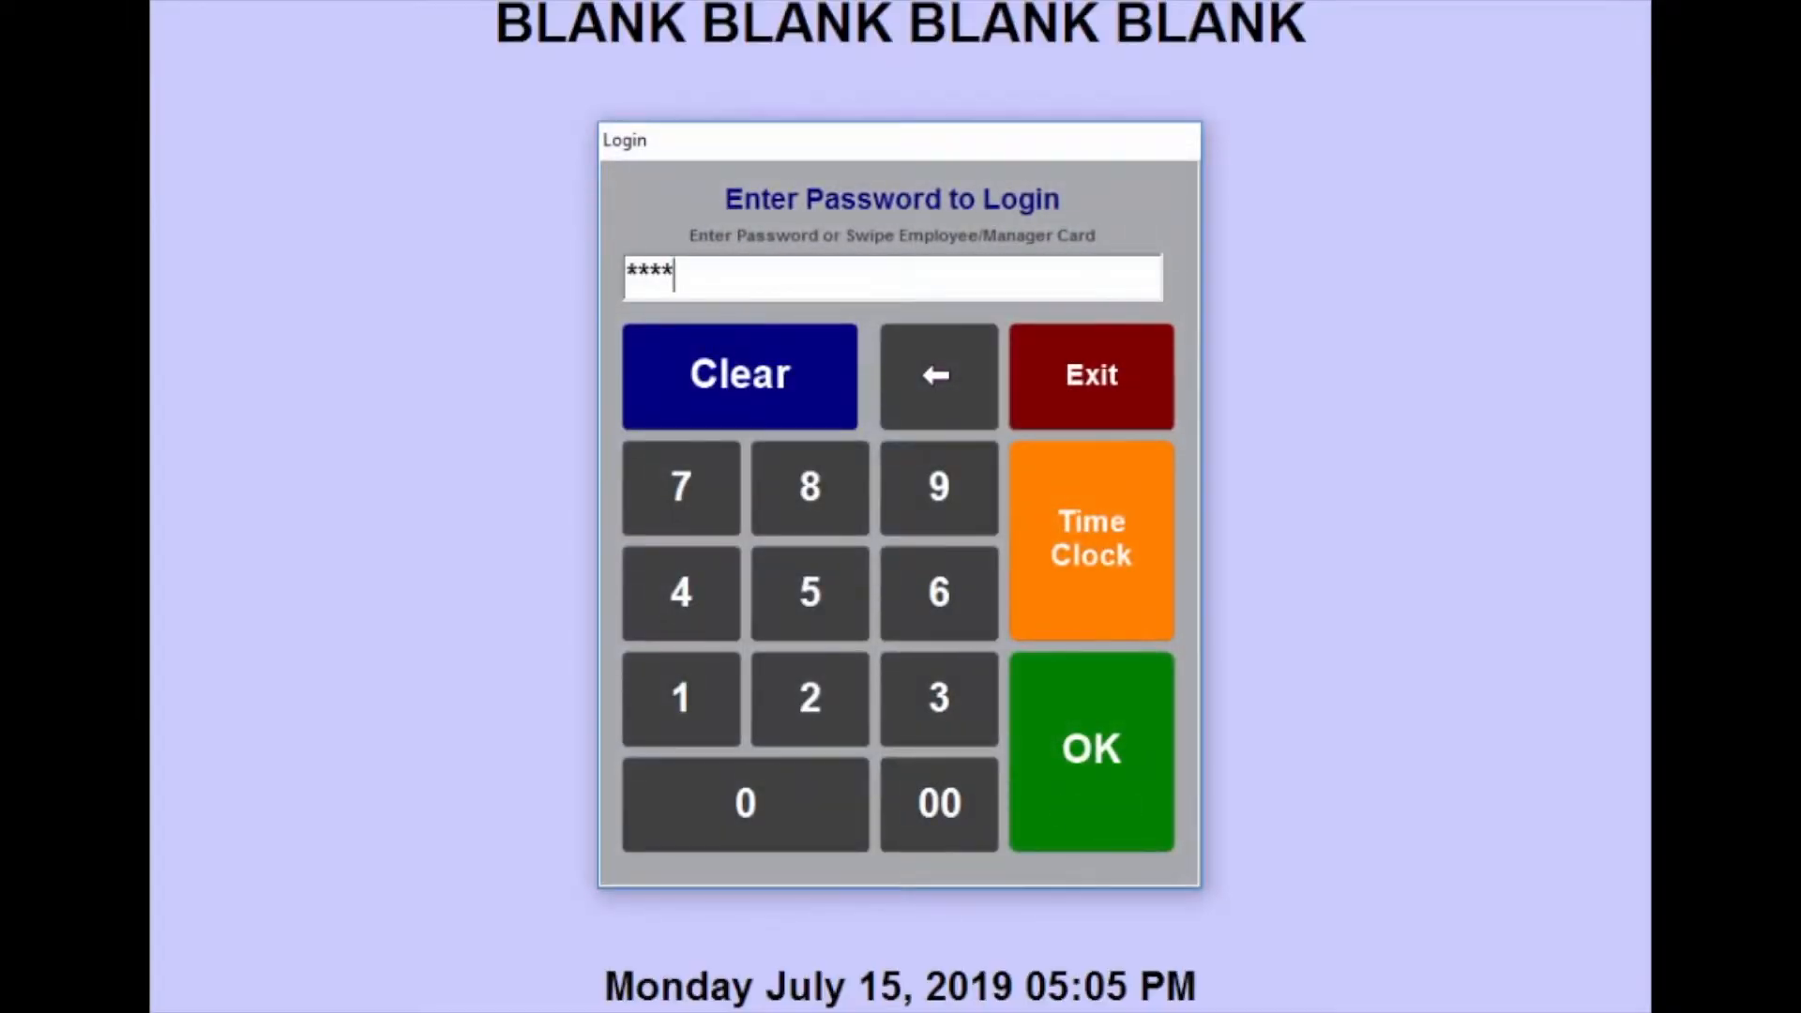
key(Return)
Step: Ring up a Cheeseburger with the Medium Rare modifier and close the check with cash
click(463, 699)
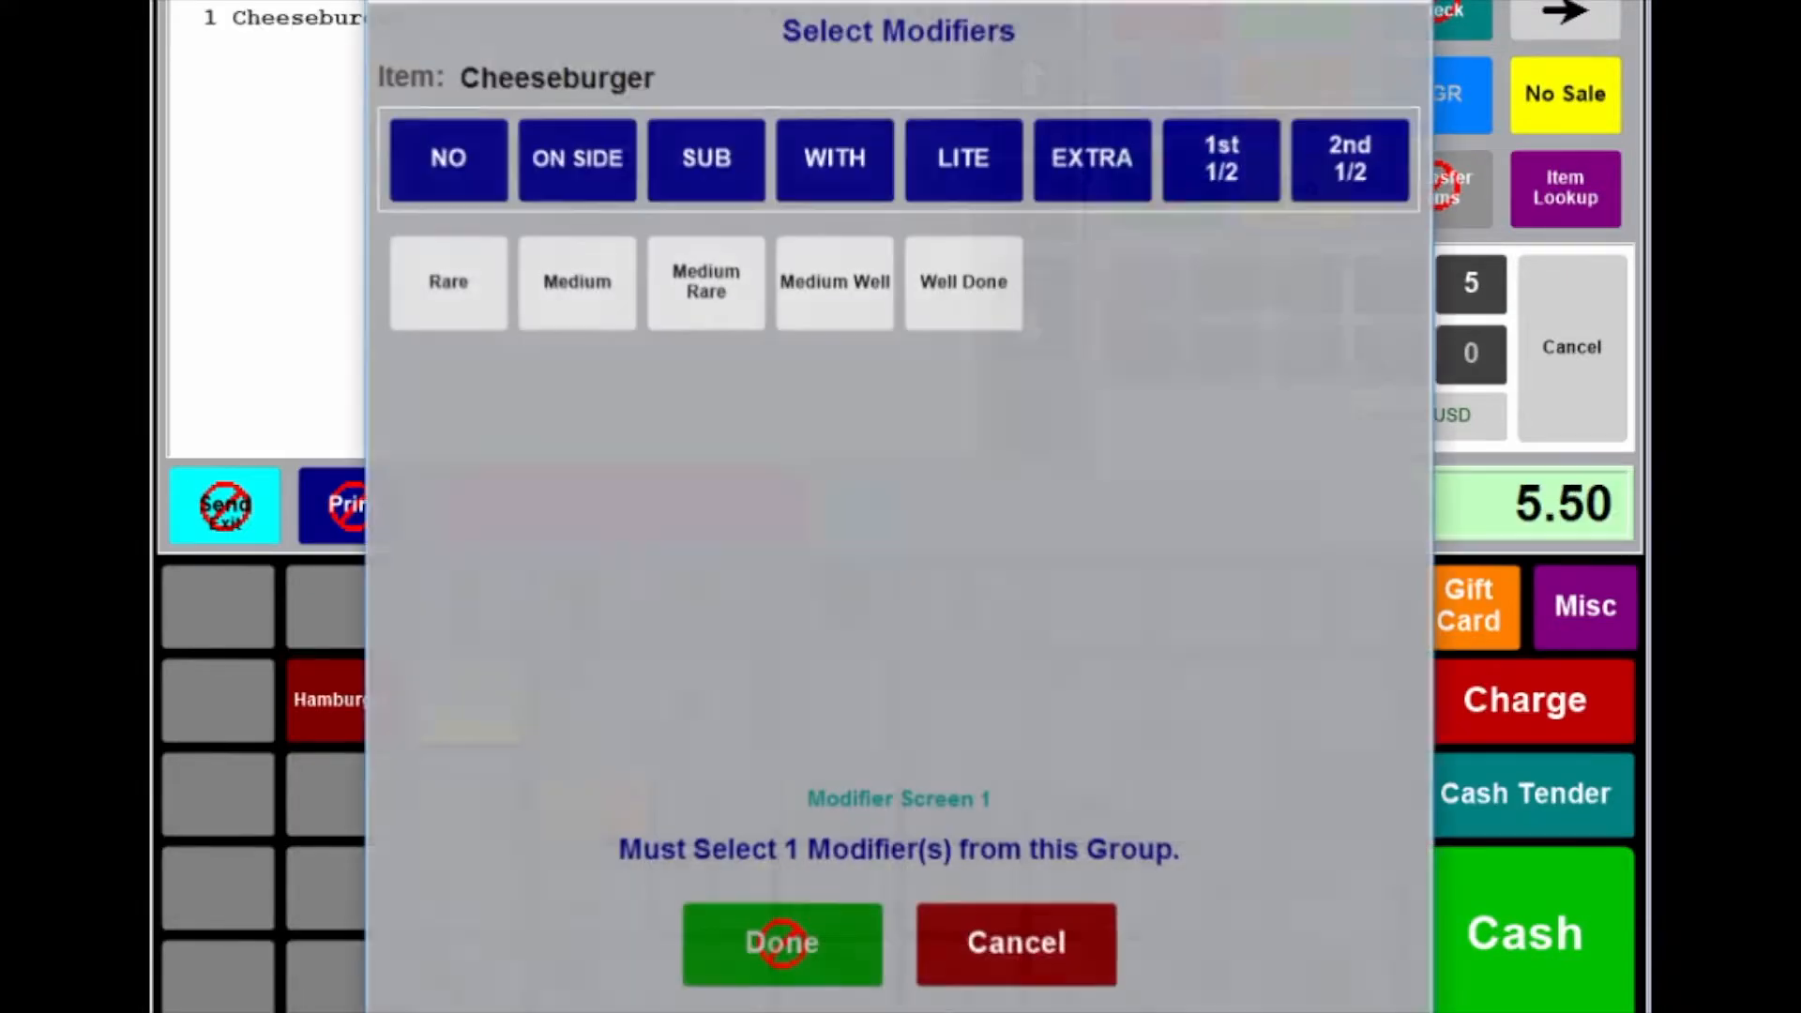
click(705, 281)
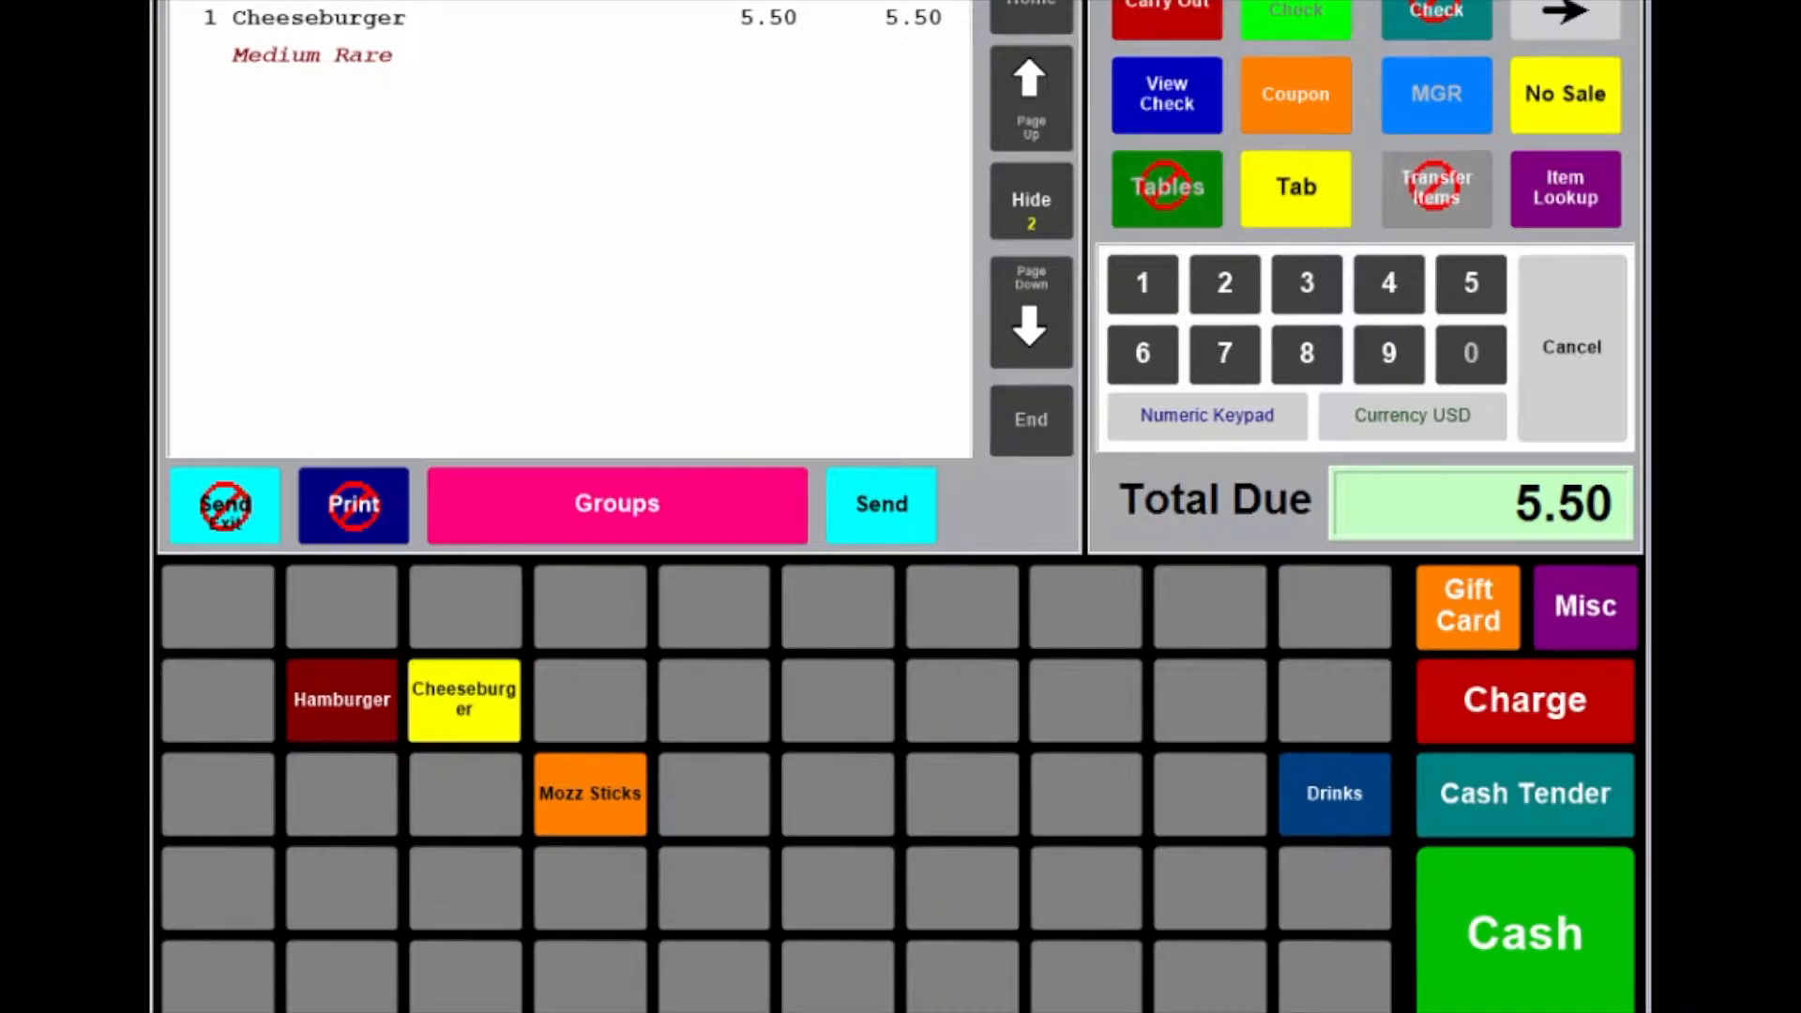
click(1524, 933)
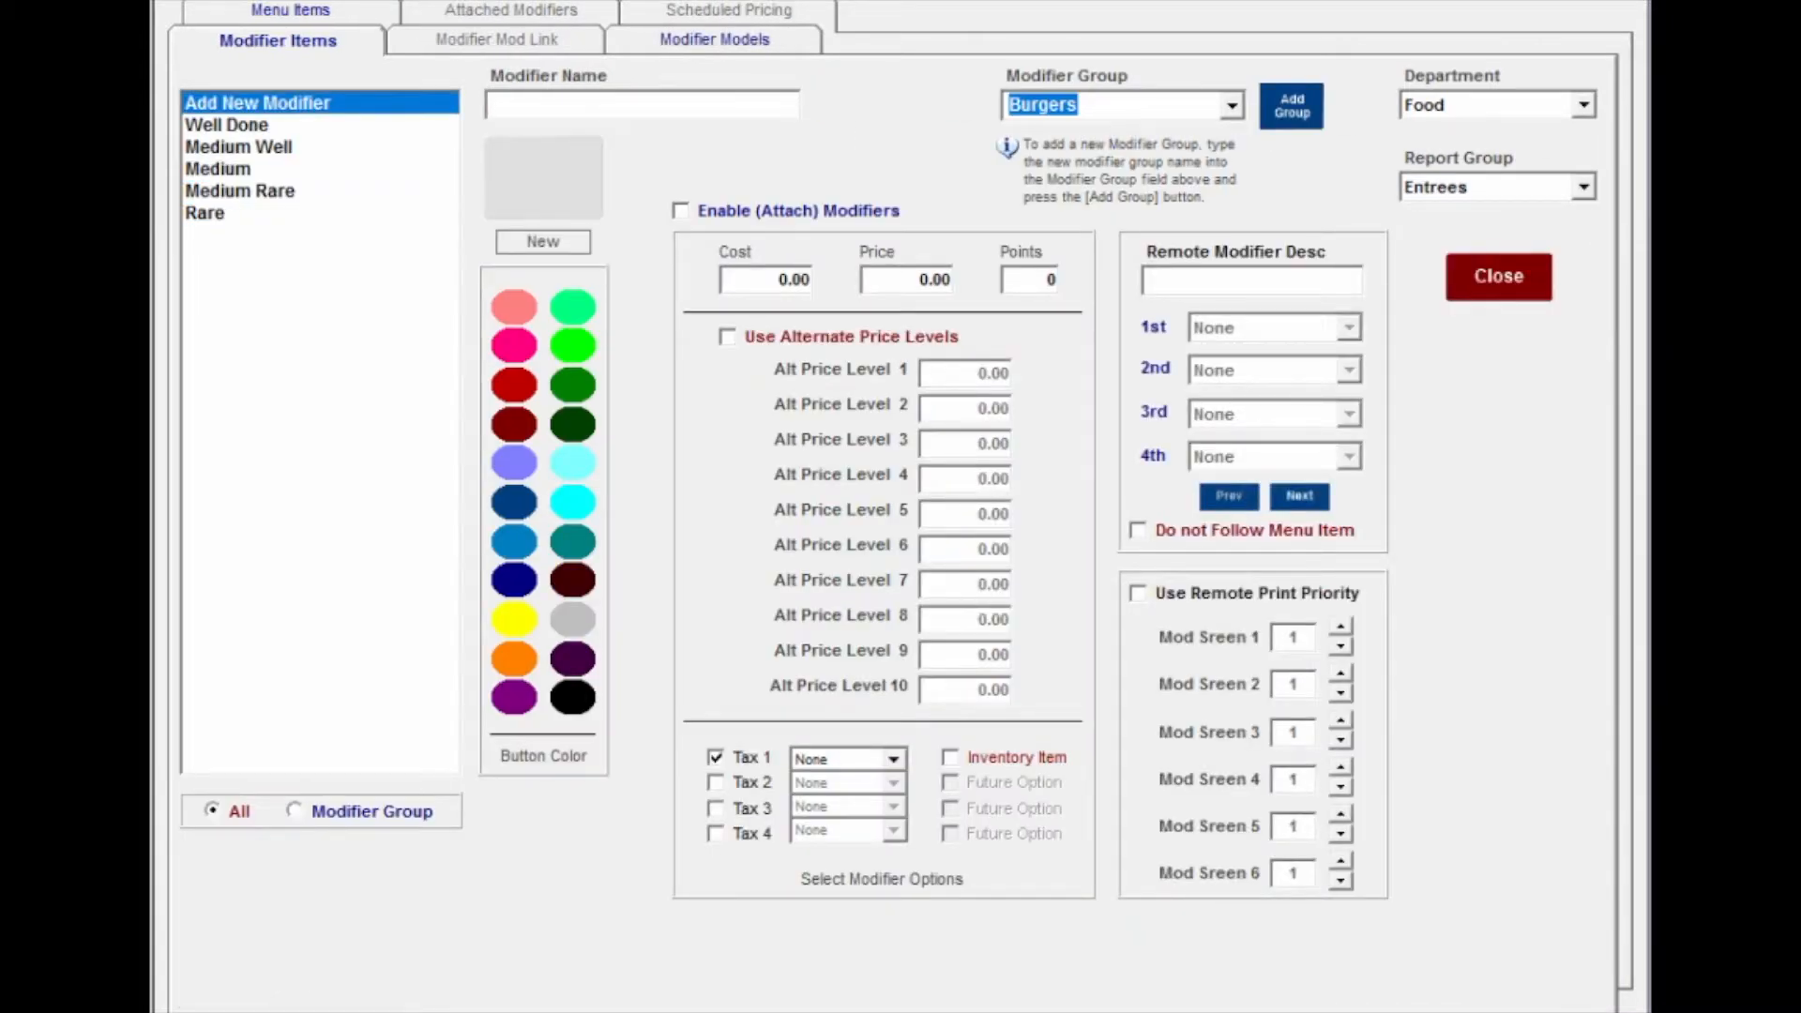
Step: Add a Bacon modifier to the Burgers group with a price of 1.00
text(Bacon)
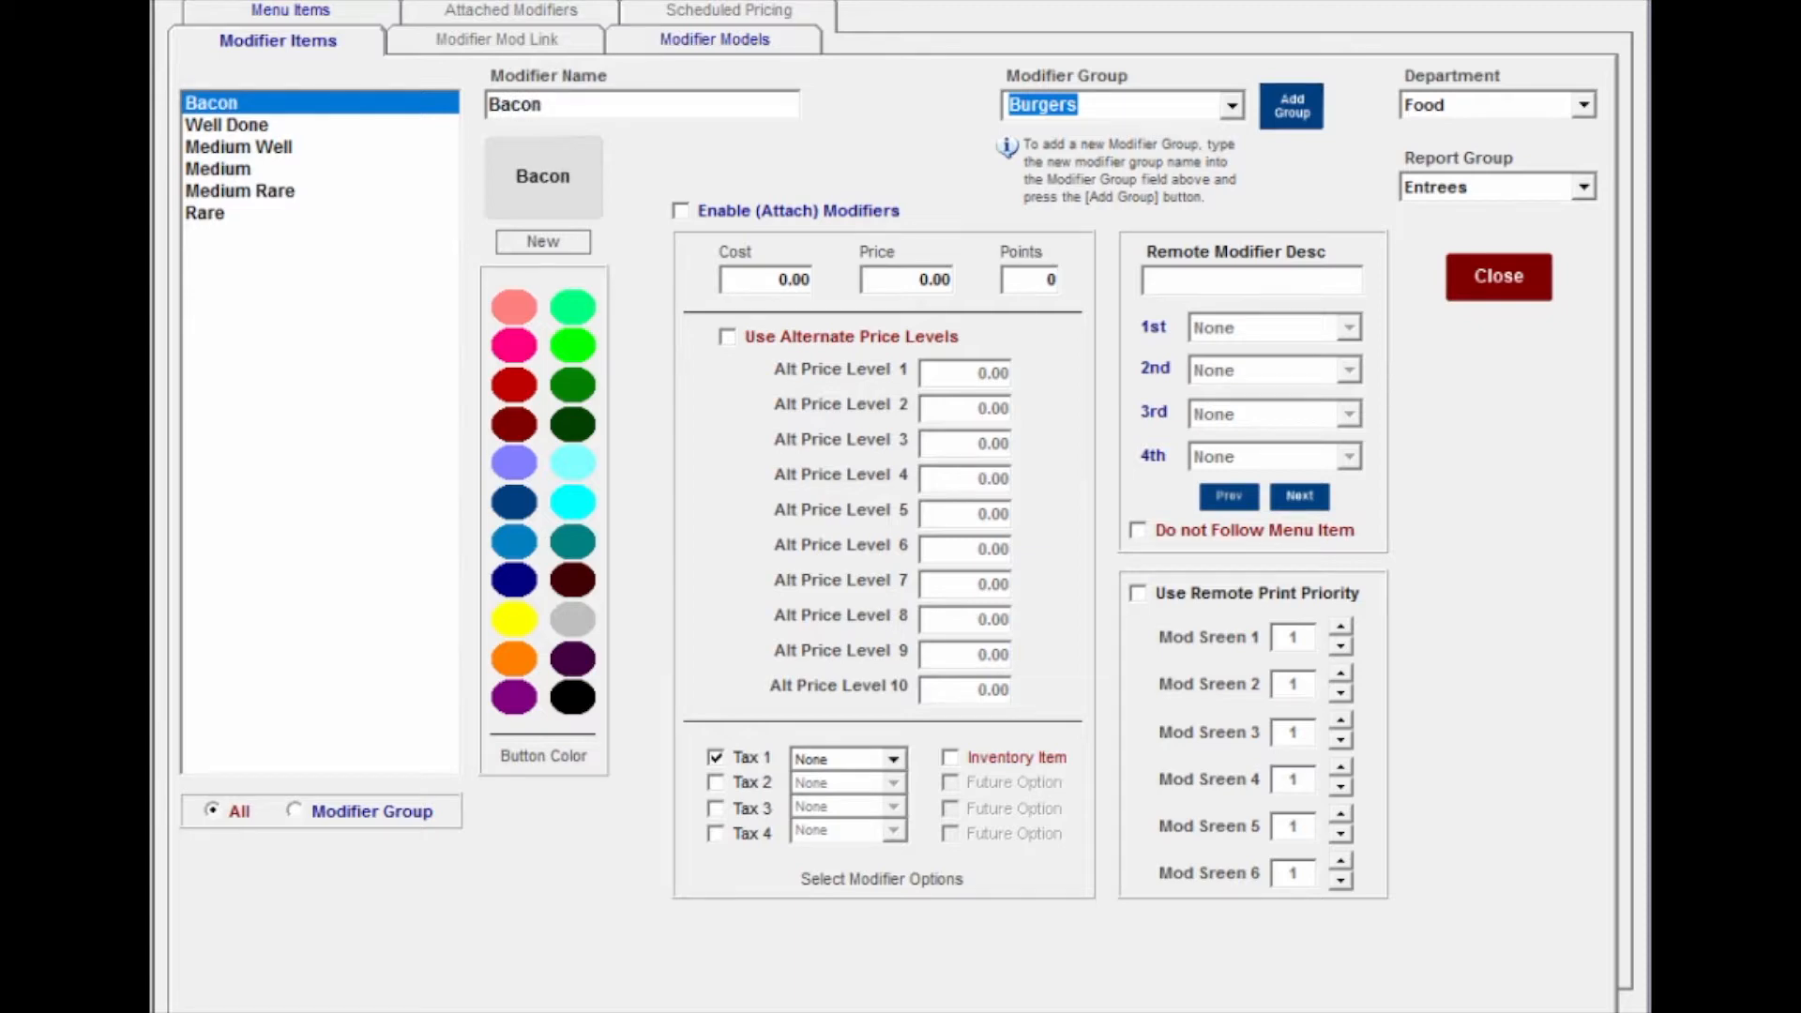
click(905, 280)
text(1)
key(Return)
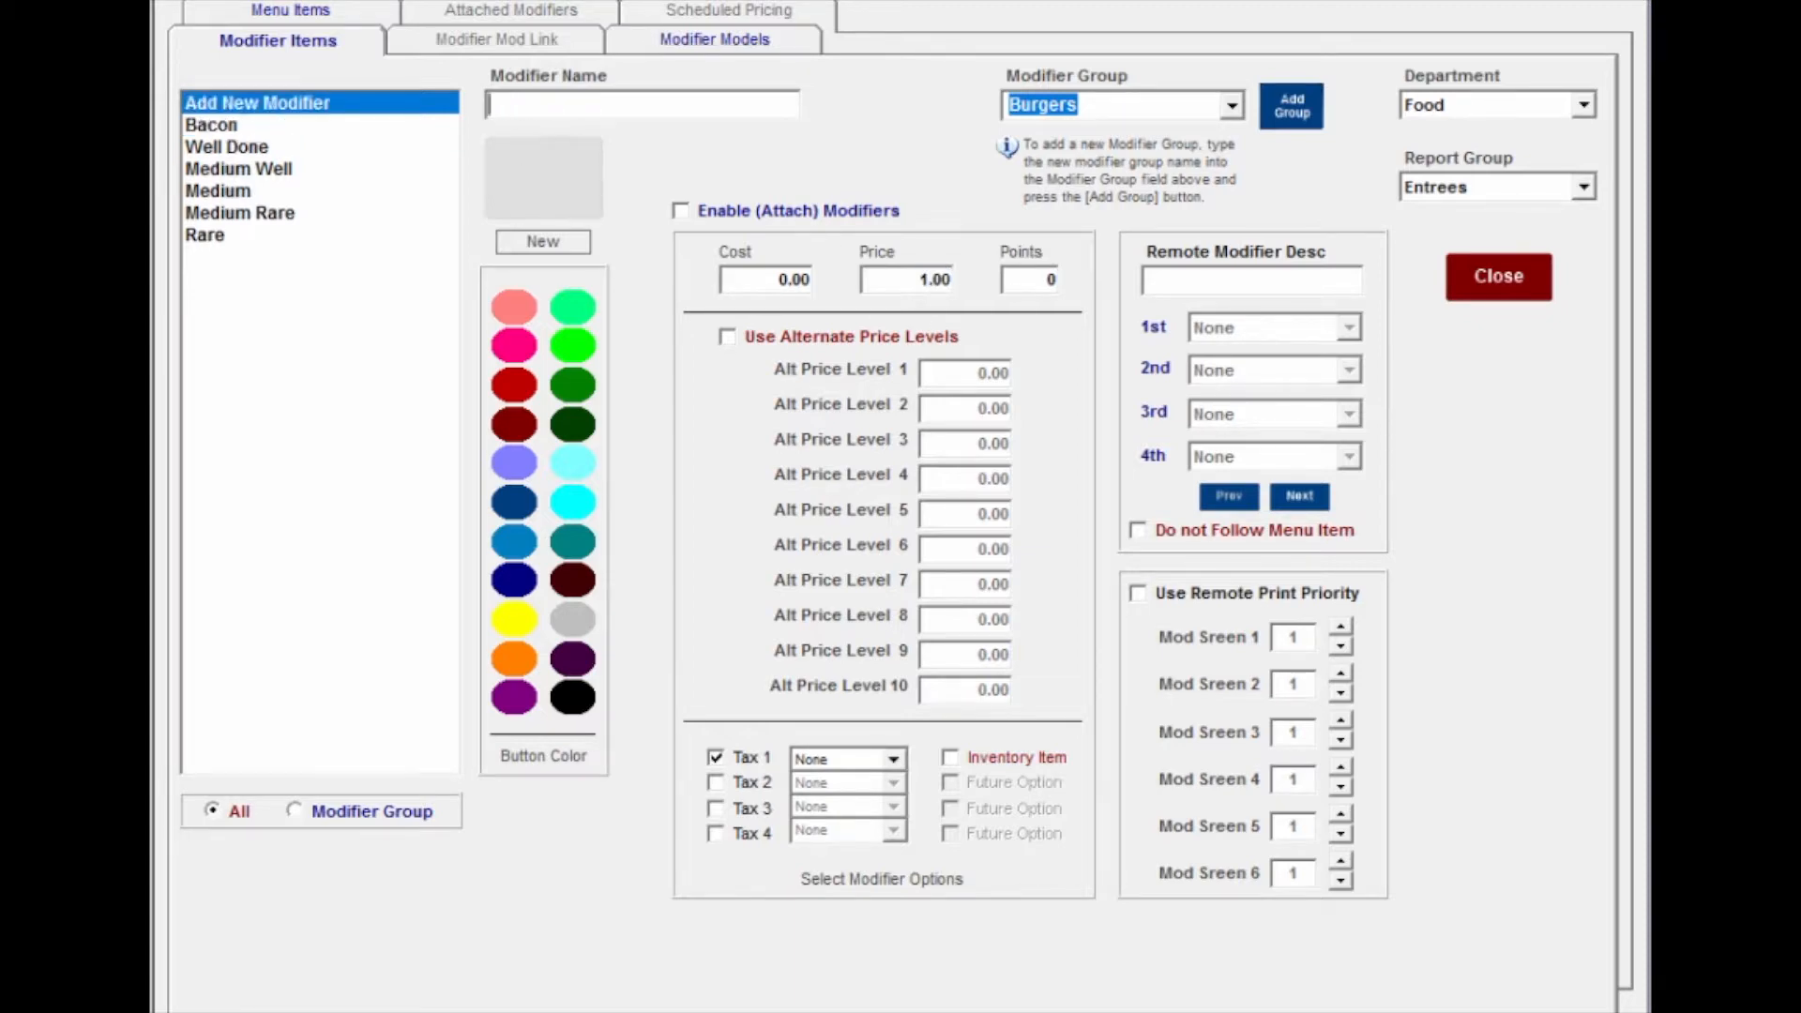
Step: Add a Lettuce modifier to the Burgers group and set its price to 0
text(Lettuce)
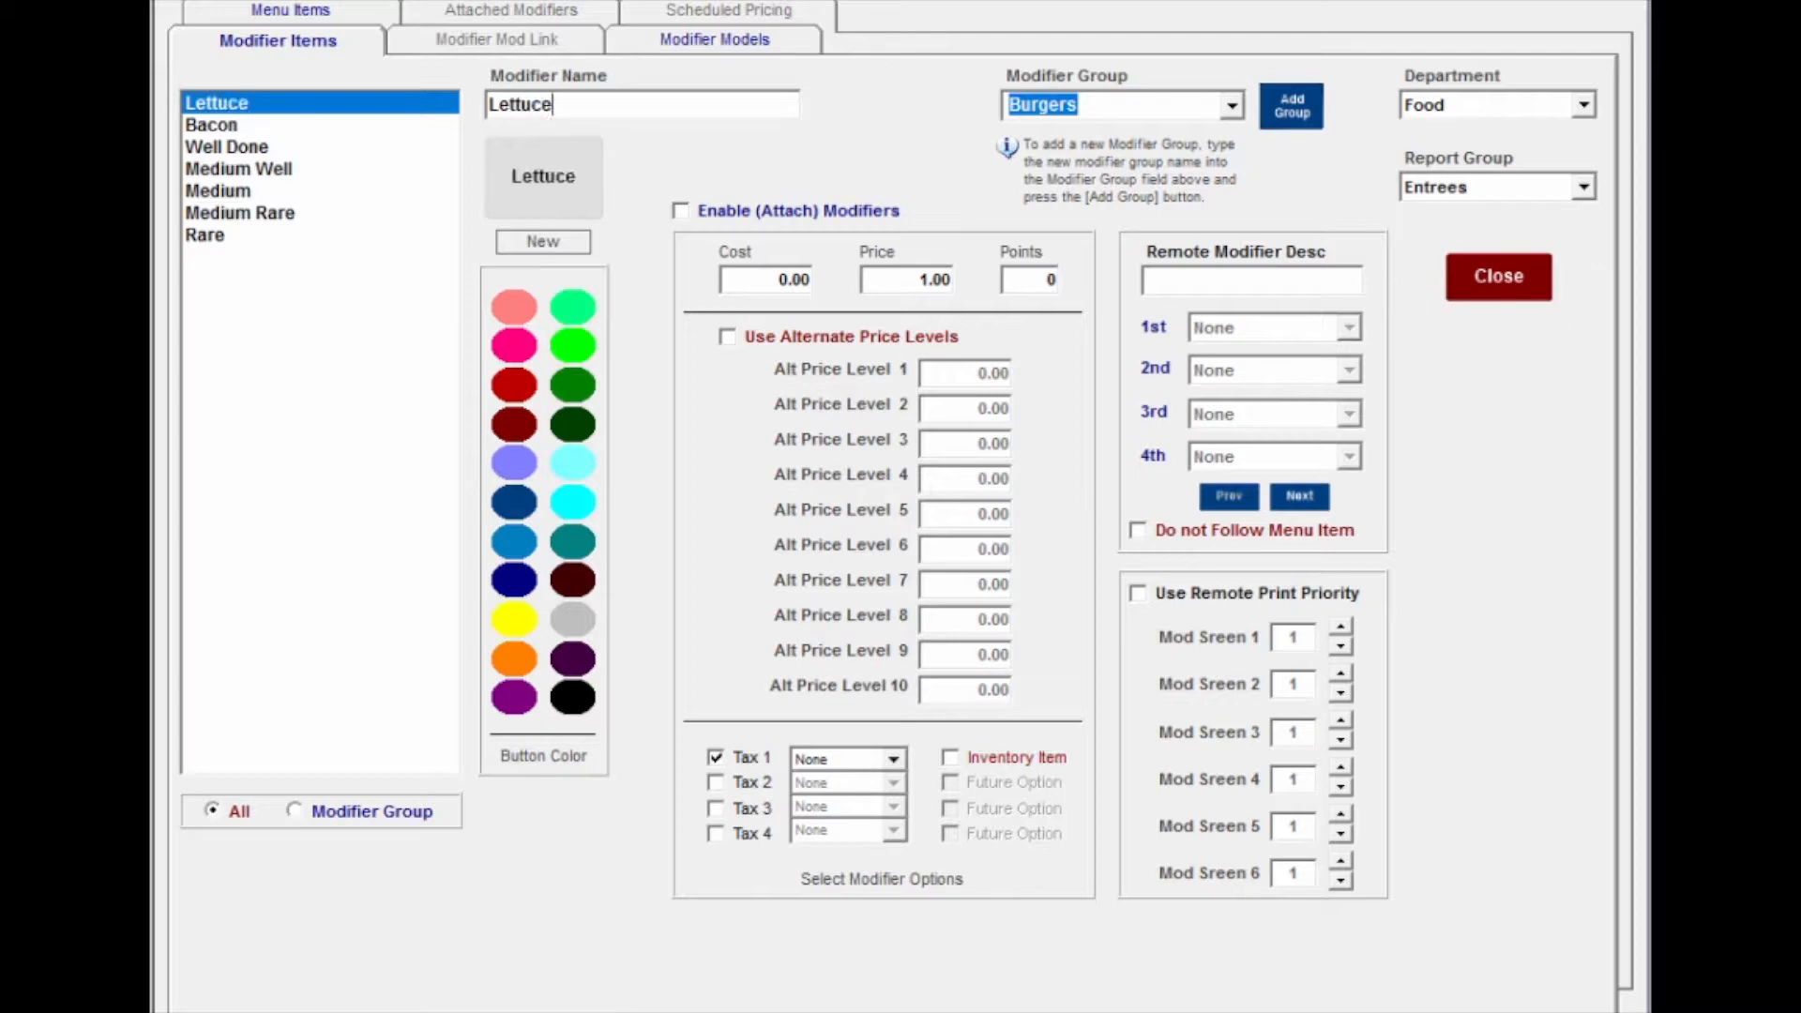
key(Return)
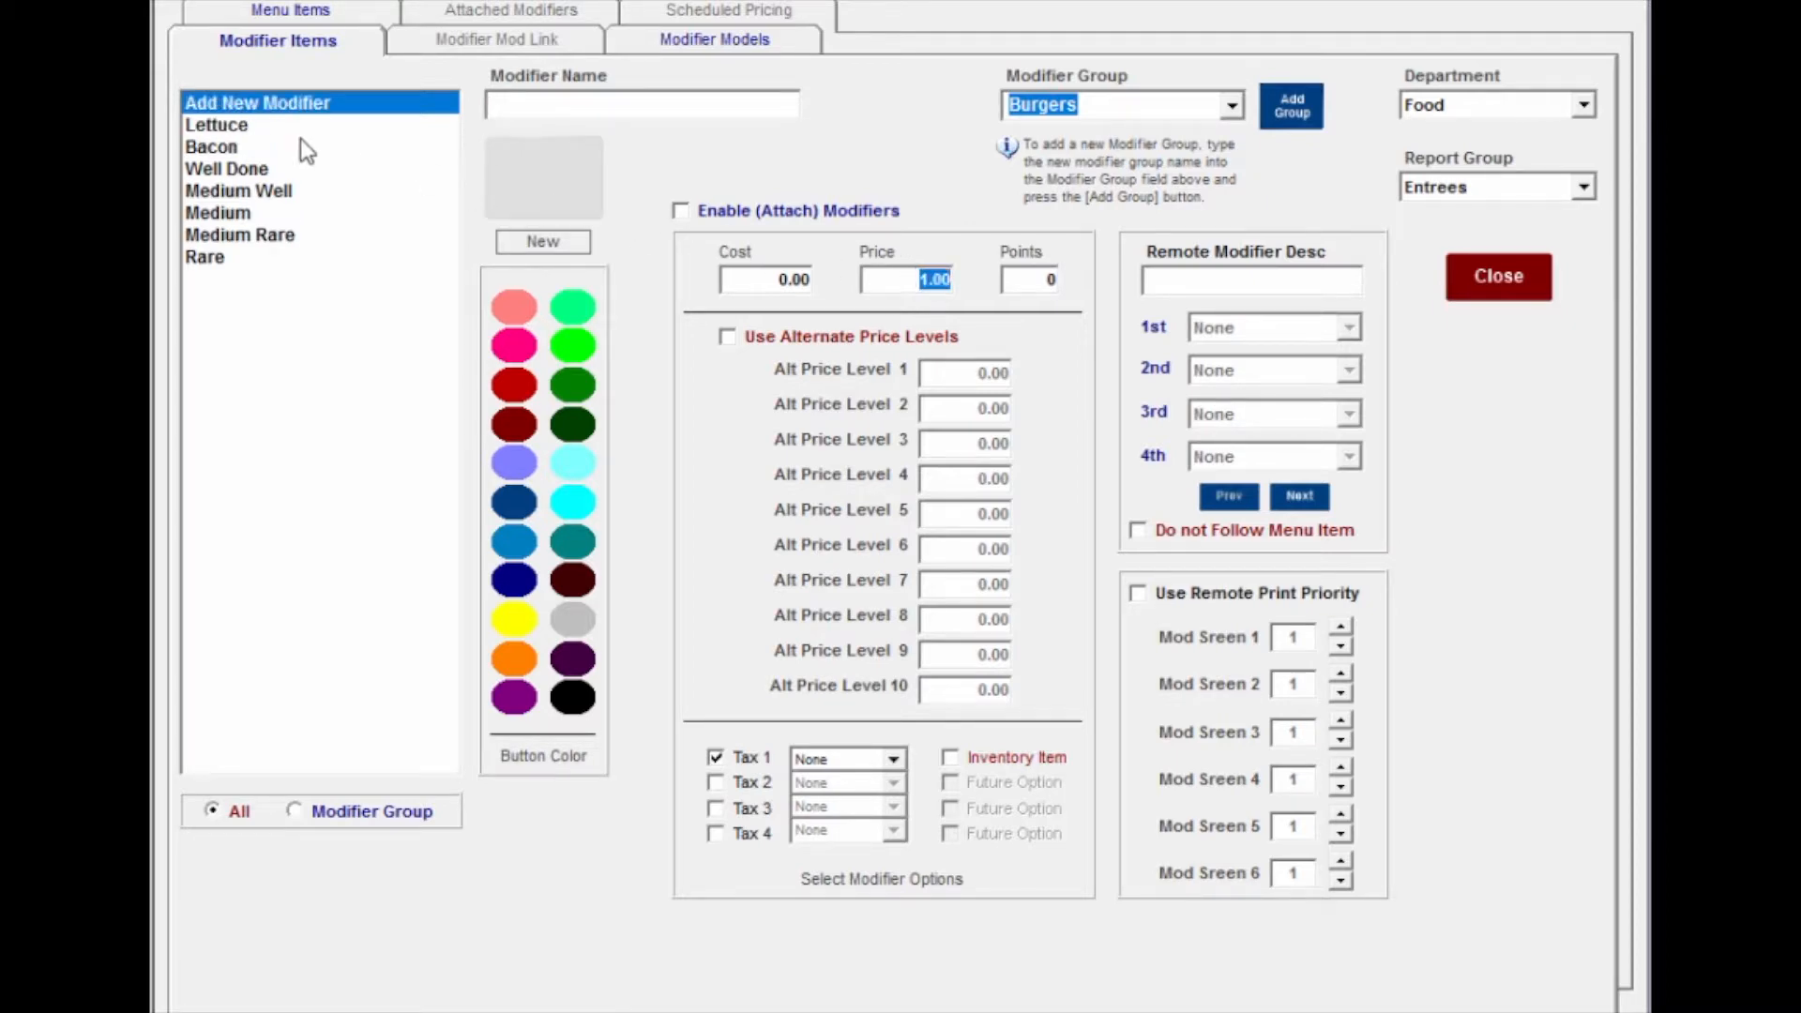
click(337, 126)
click(901, 270)
text(0)
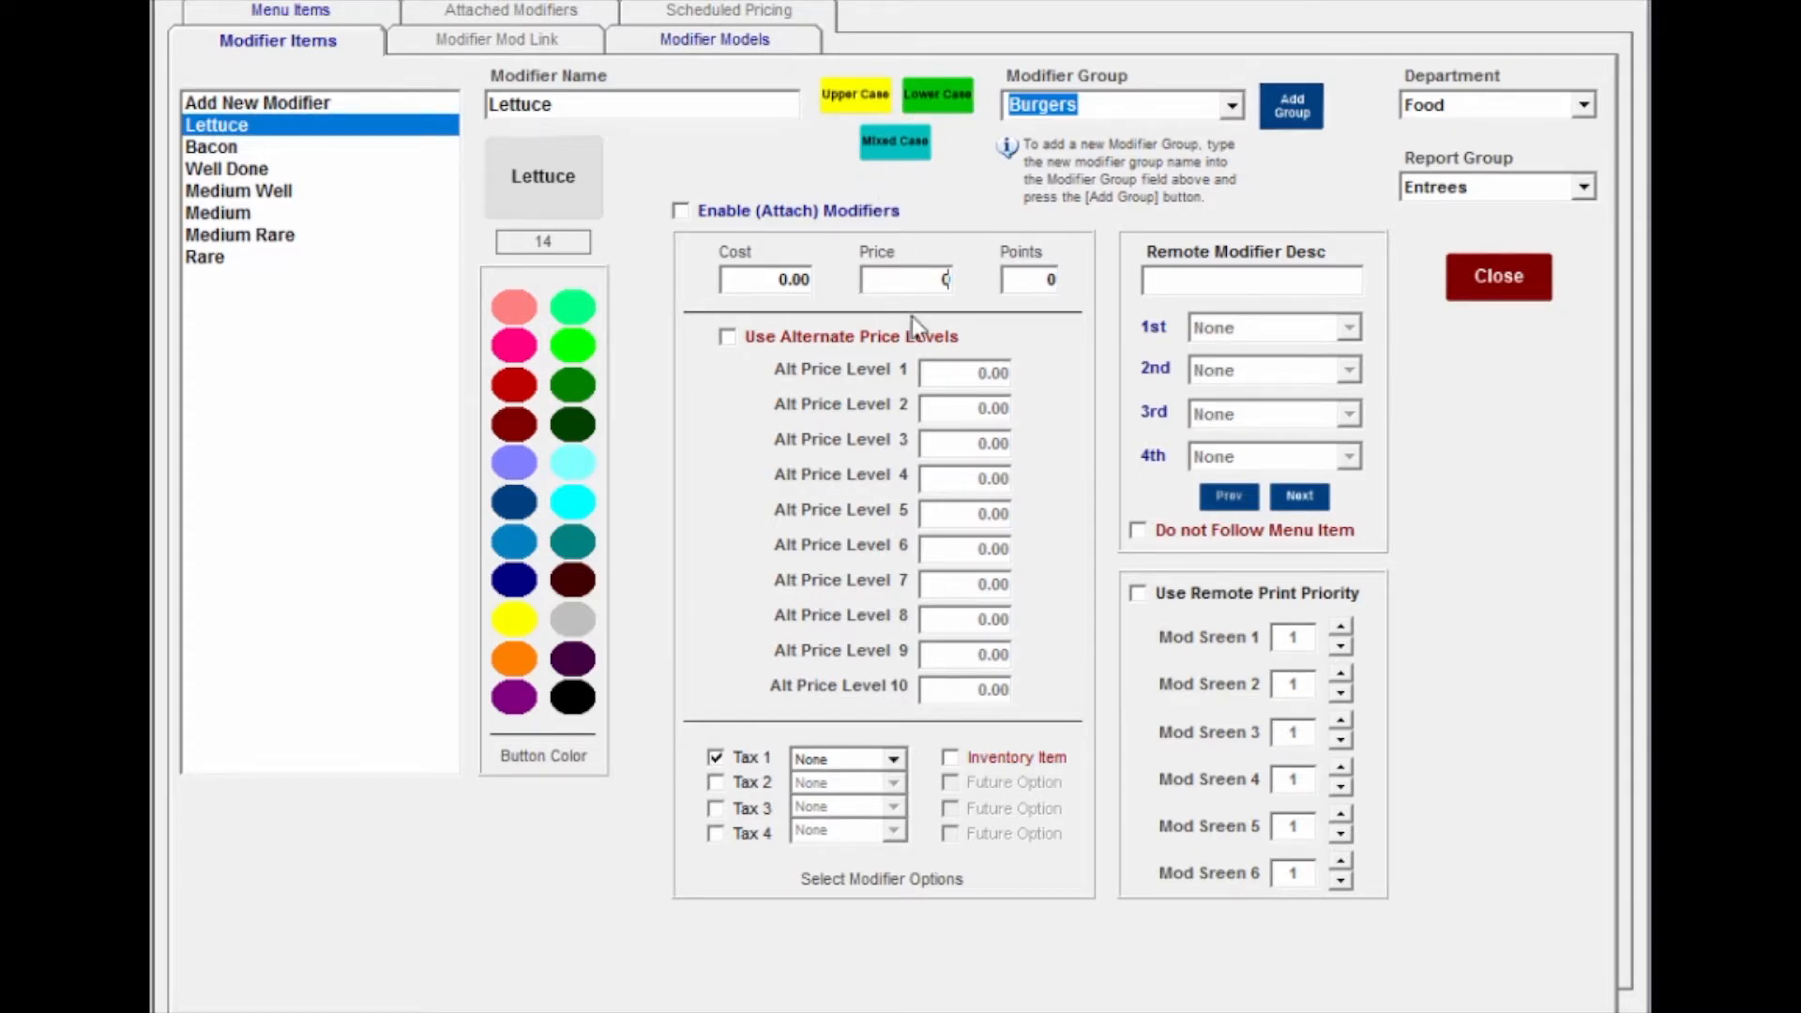
click(539, 182)
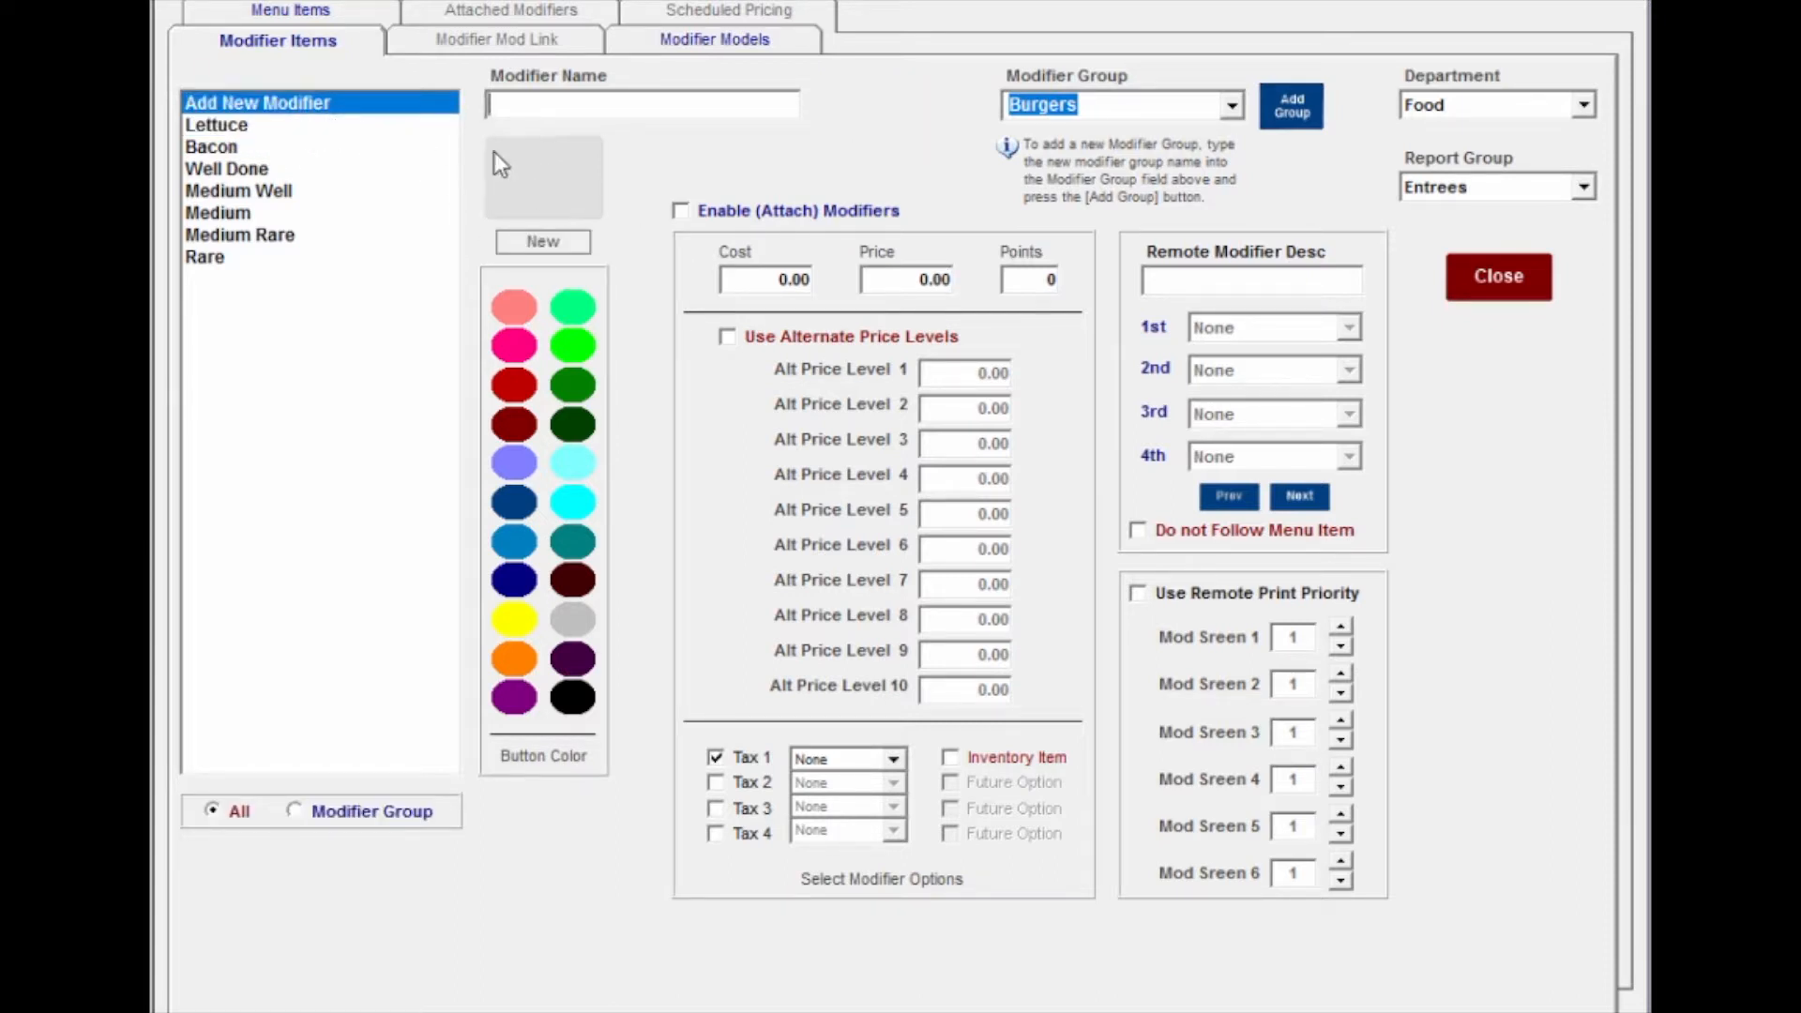
click(432, 125)
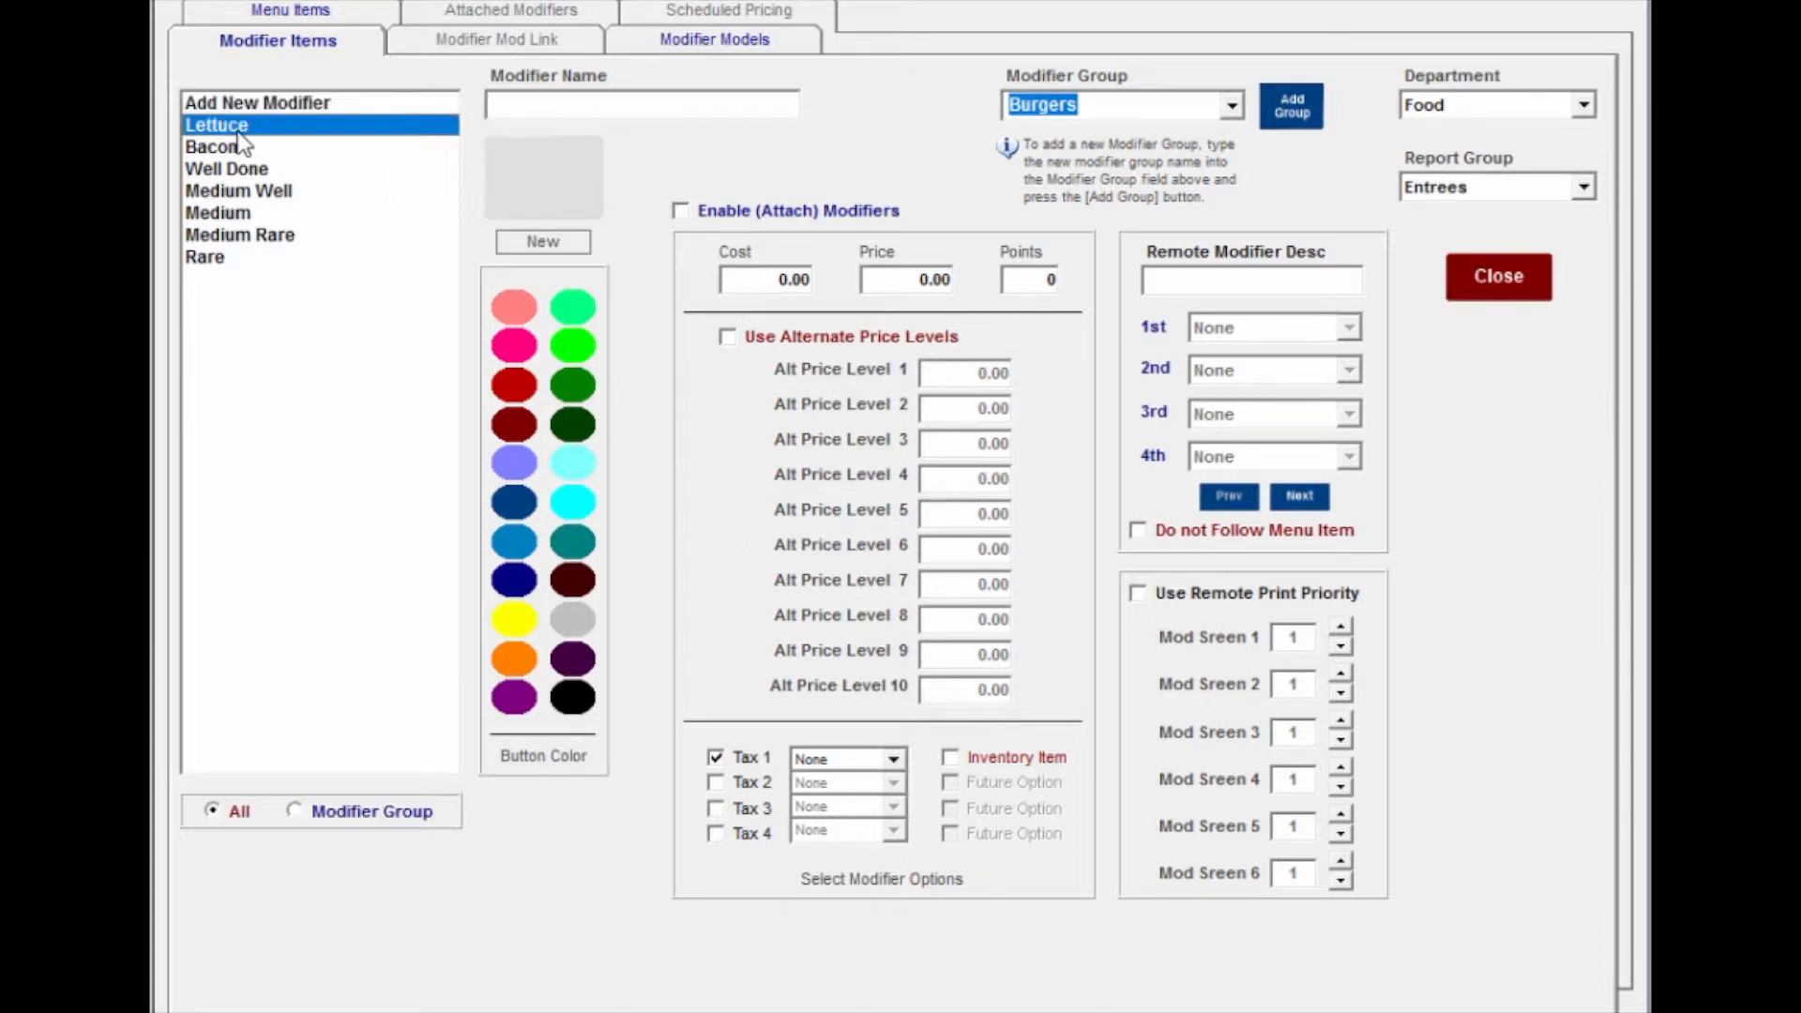
click(535, 182)
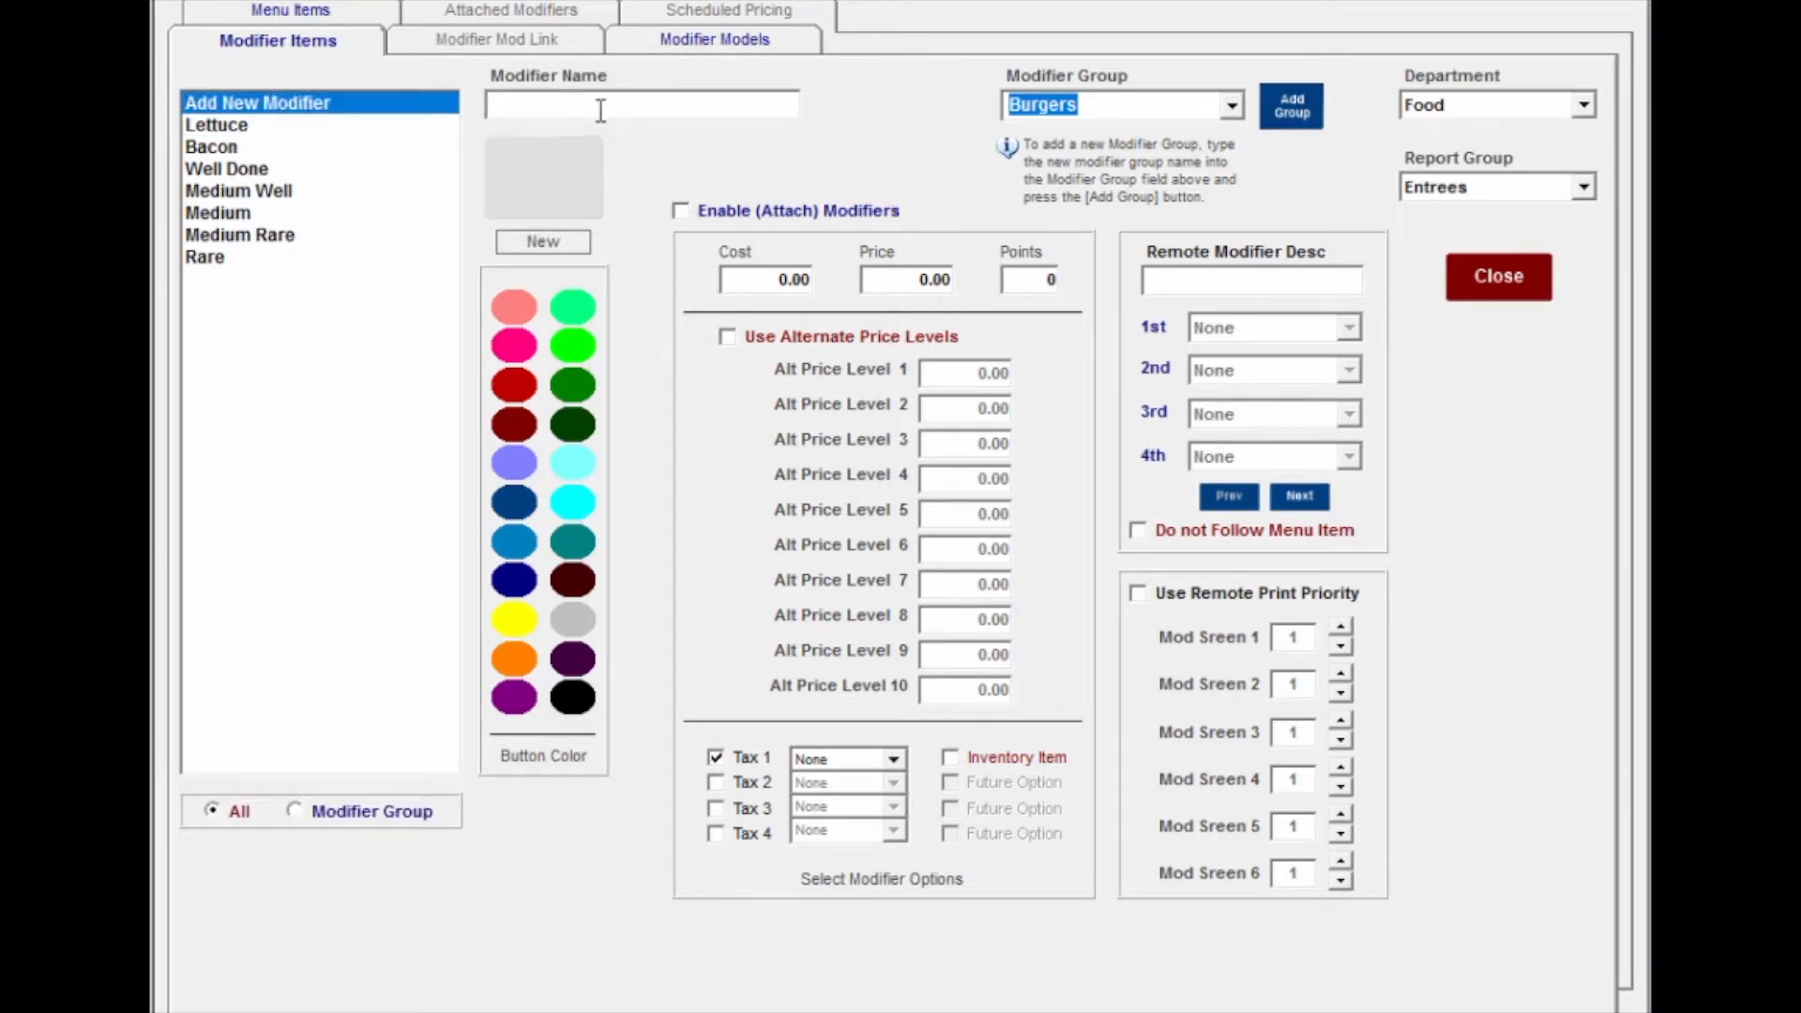
Step: Add a Tomato modifier to the Burgers group with a price of 0.25
text(Tomato)
click(934, 279)
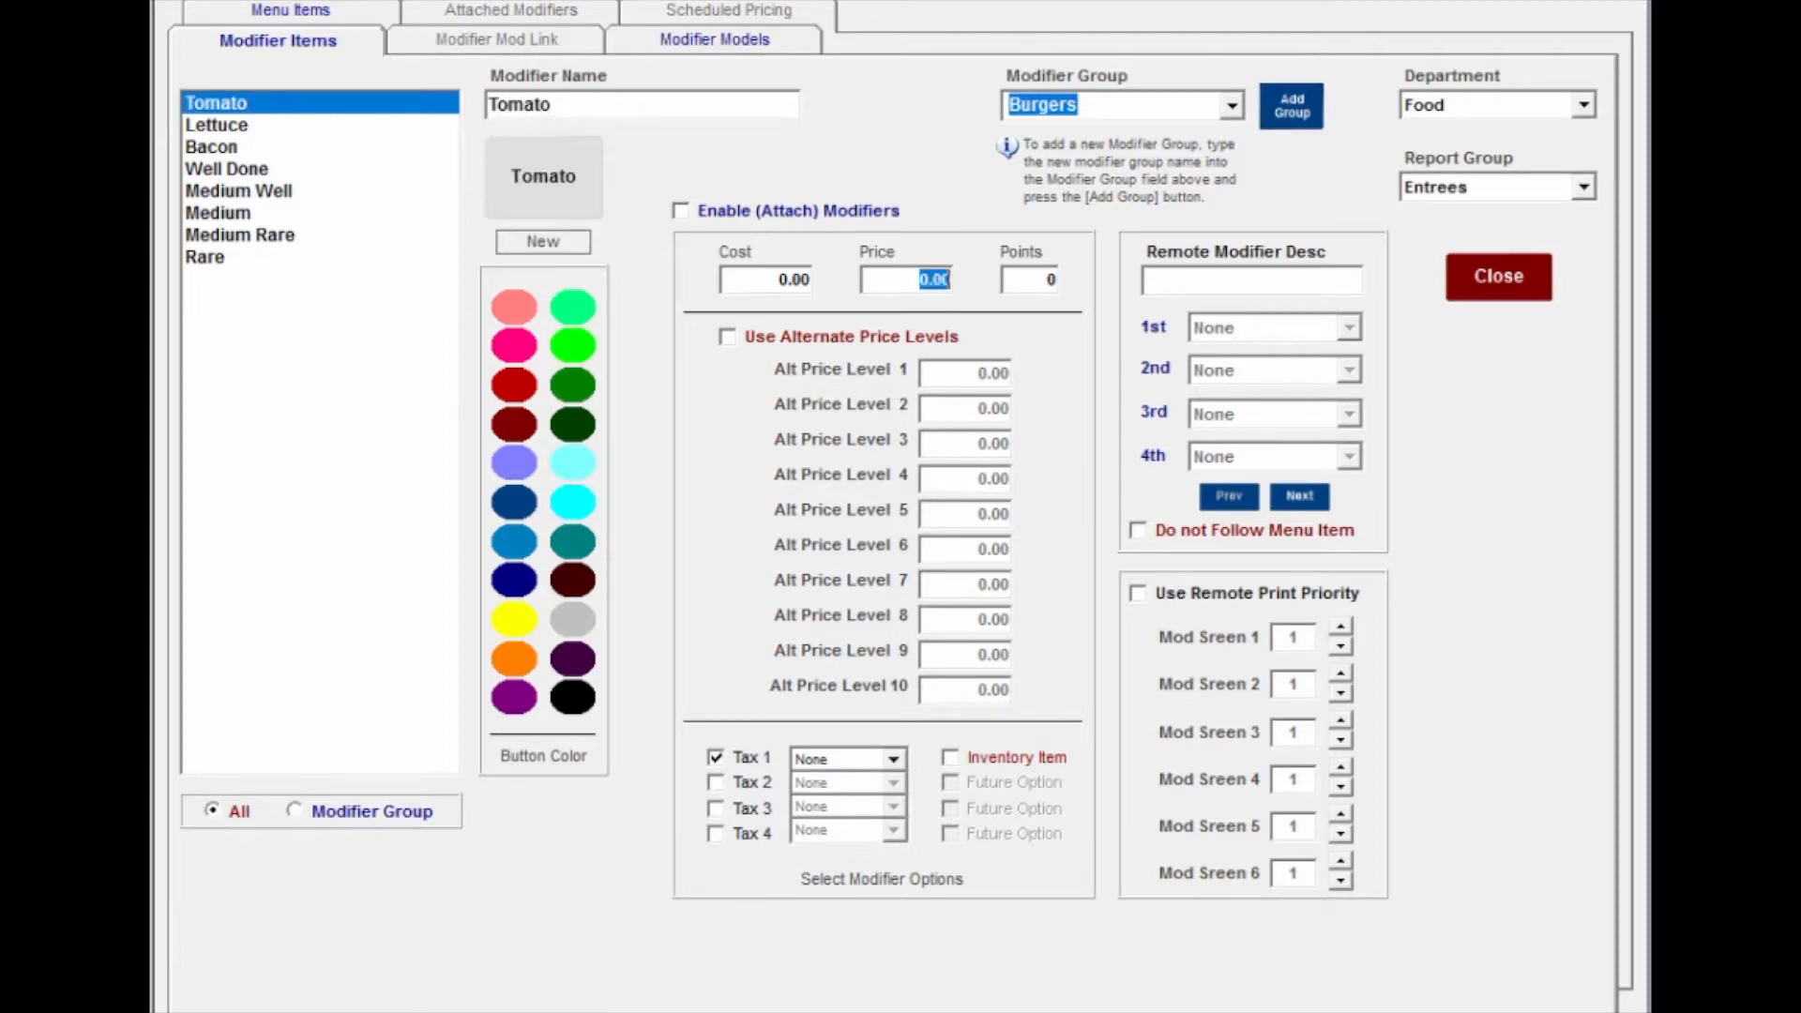
text(25)
key(Return)
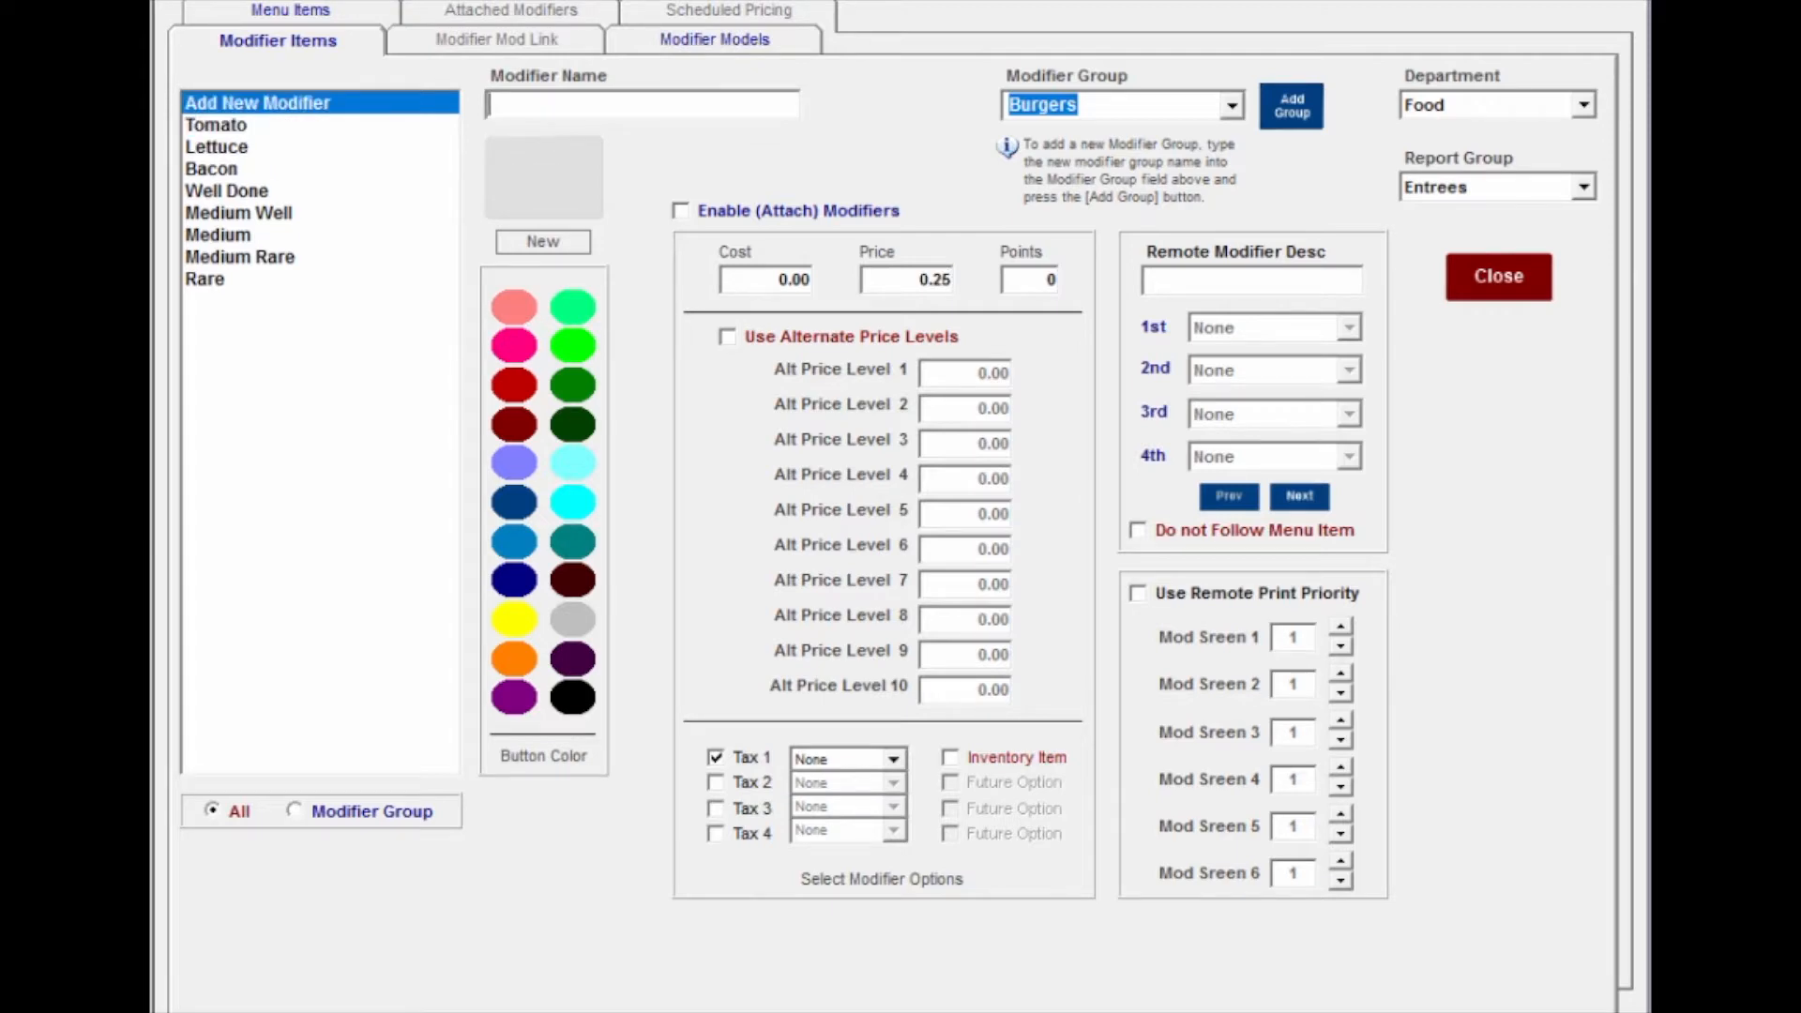
Step: Create a modifier model named Toppings for the Burgers group
click(715, 40)
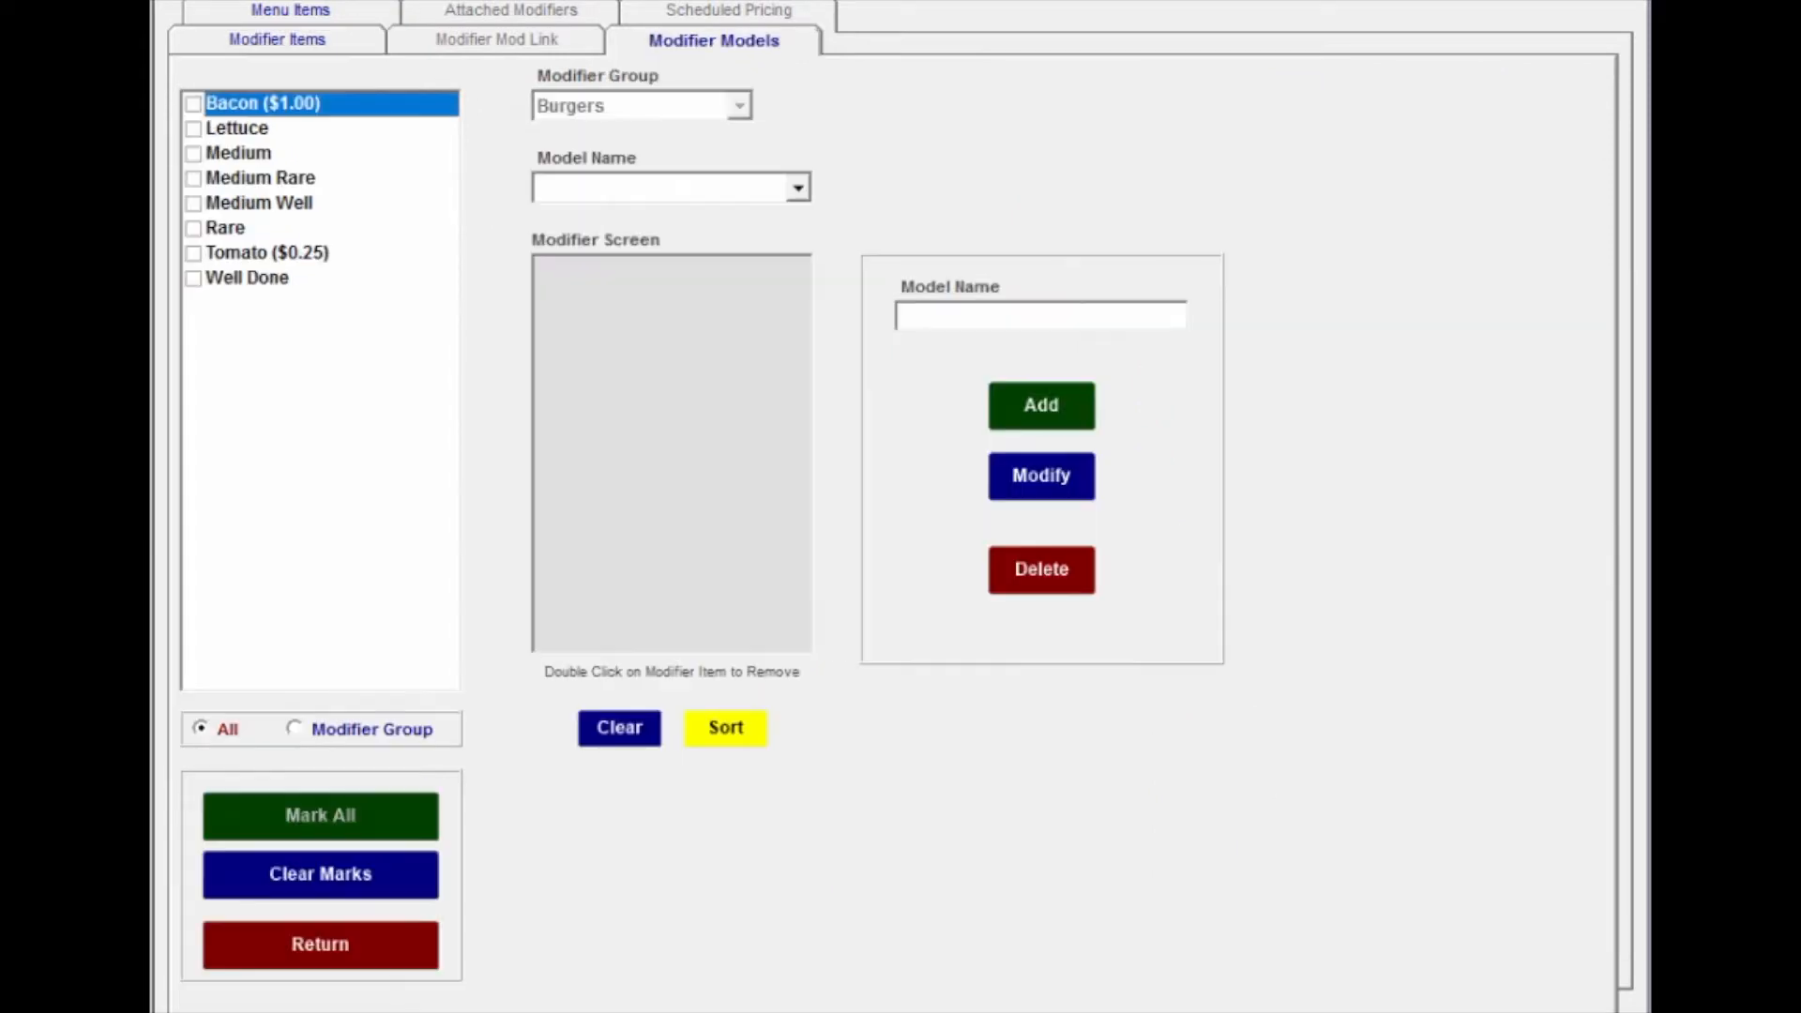
click(799, 187)
click(798, 188)
click(798, 187)
click(798, 188)
click(1040, 317)
text(Toppings)
click(1041, 406)
Step: Fill the Toppings model's modifier screen with Bacon, Lettuce and Tomato and return to the modifier items
click(798, 188)
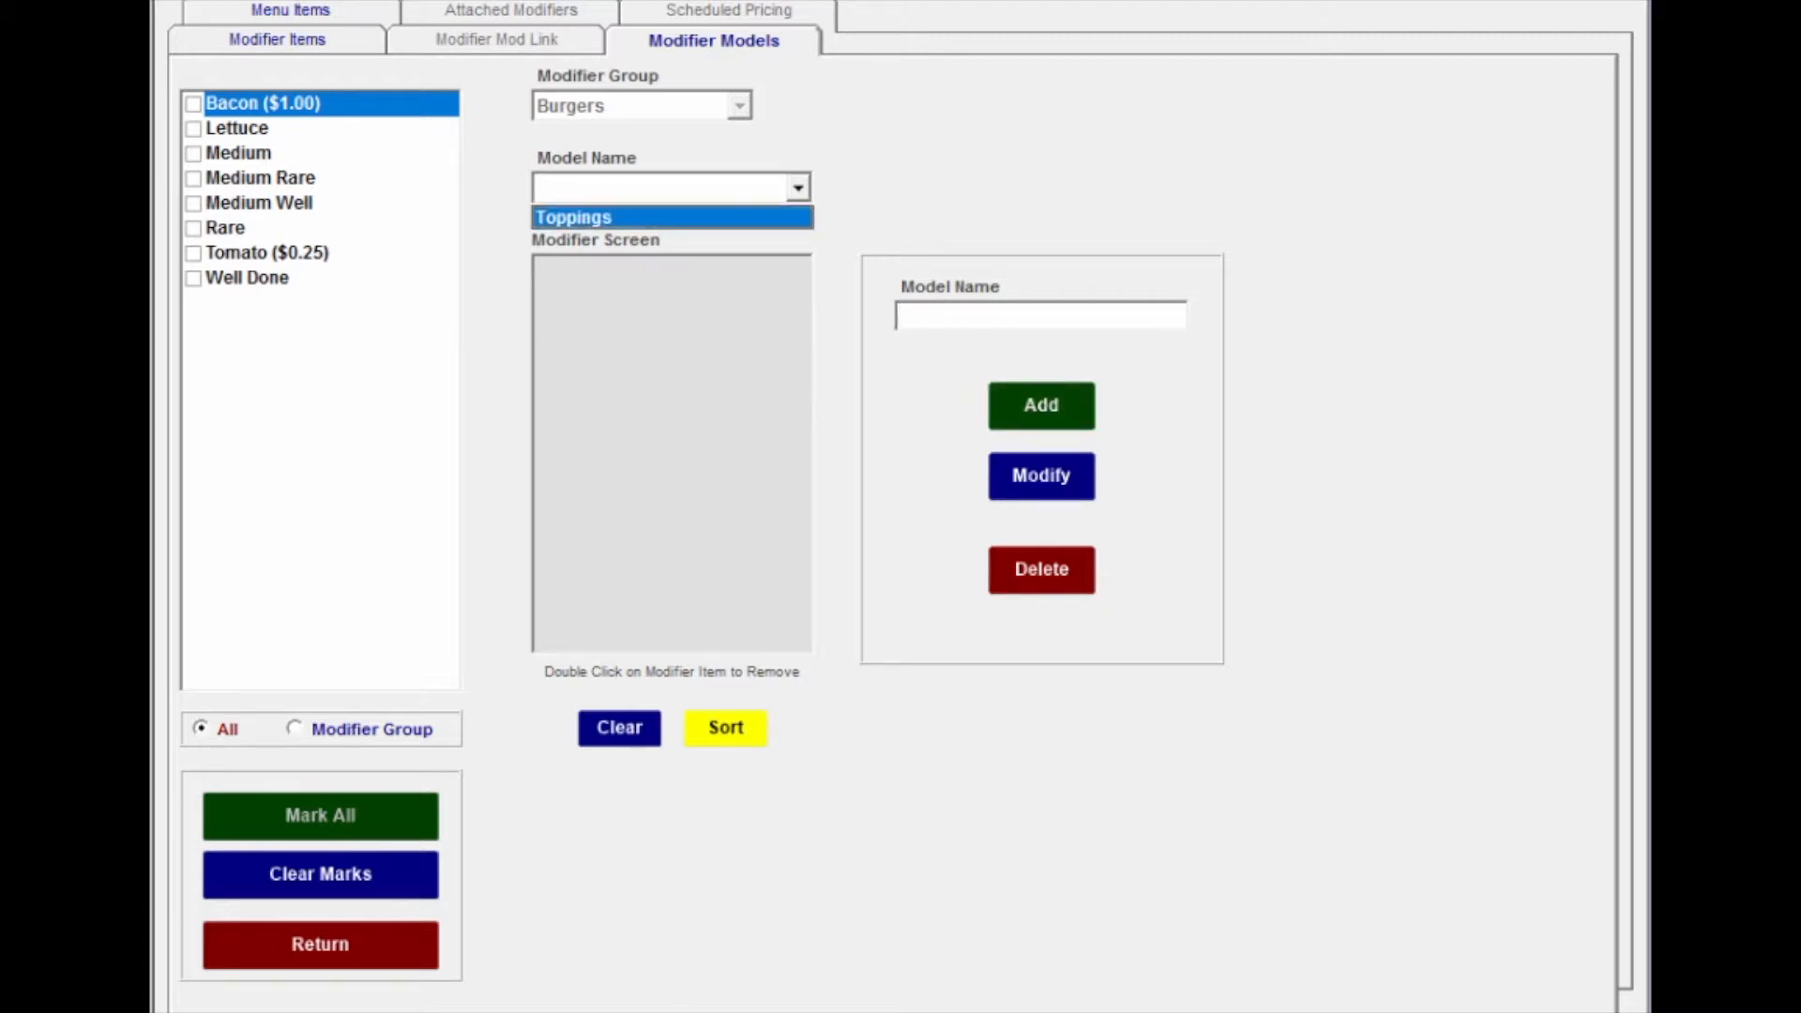
click(672, 218)
click(193, 104)
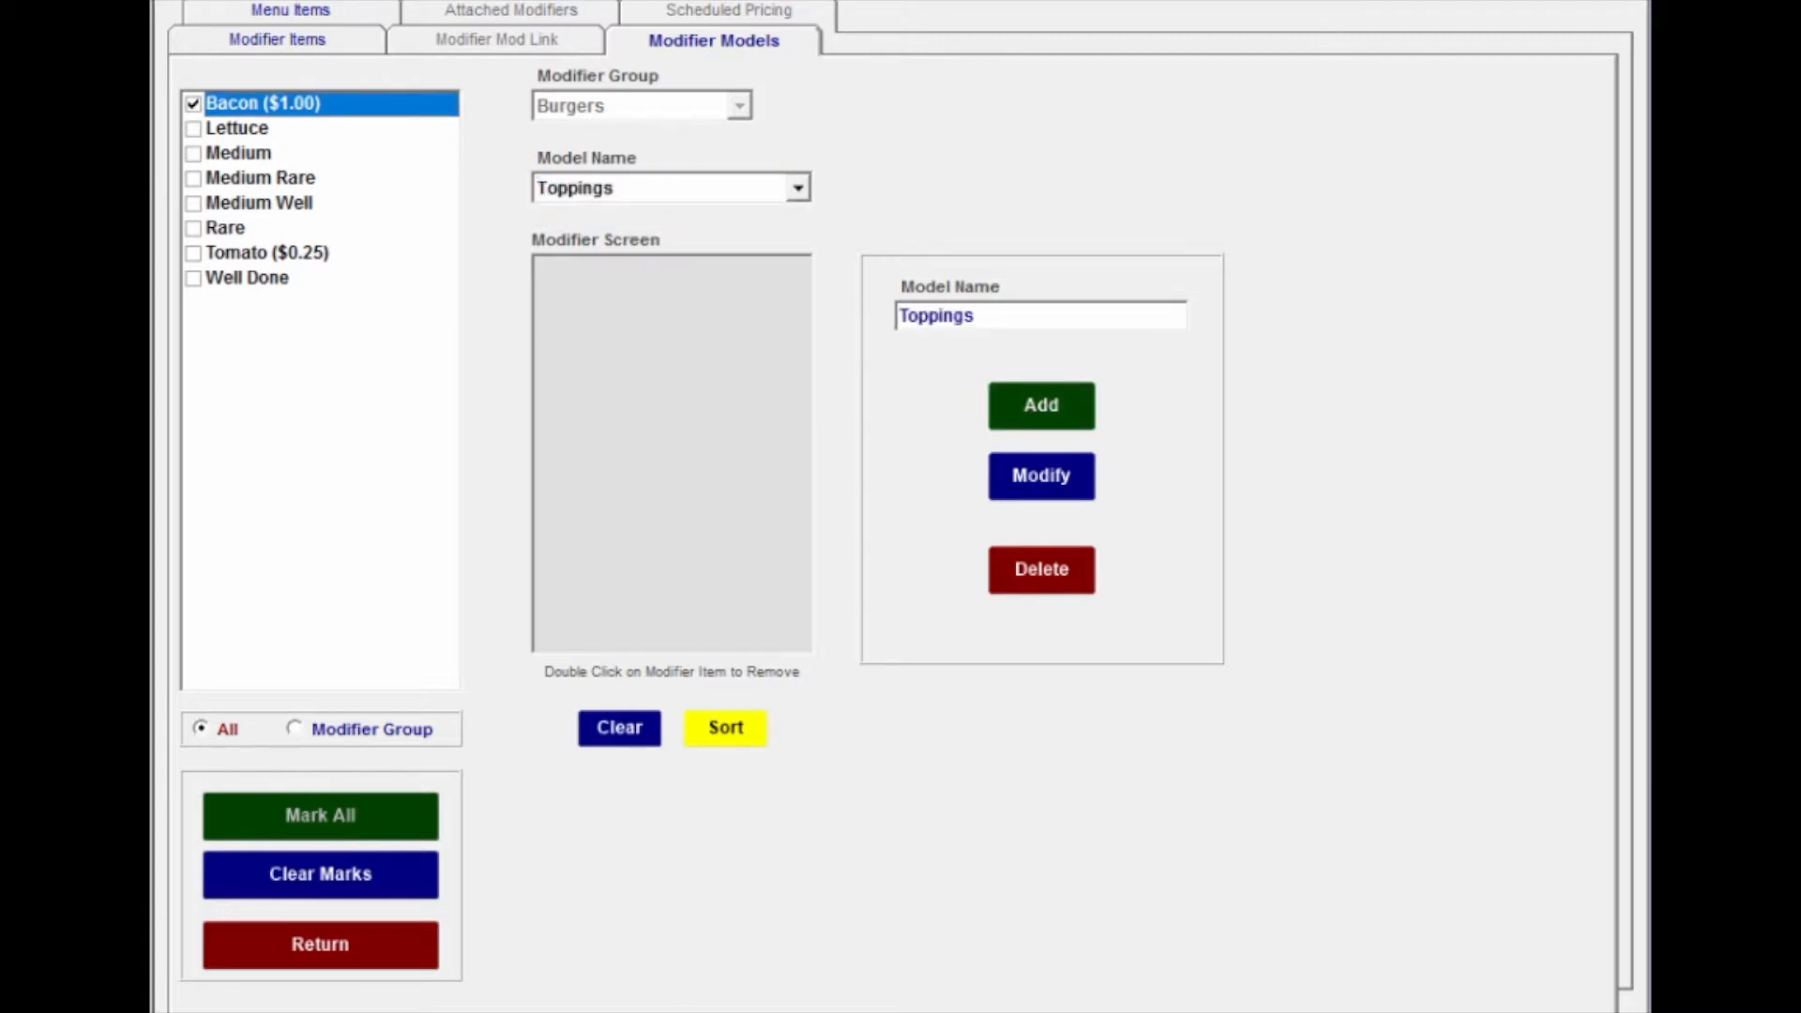
click(193, 130)
click(193, 254)
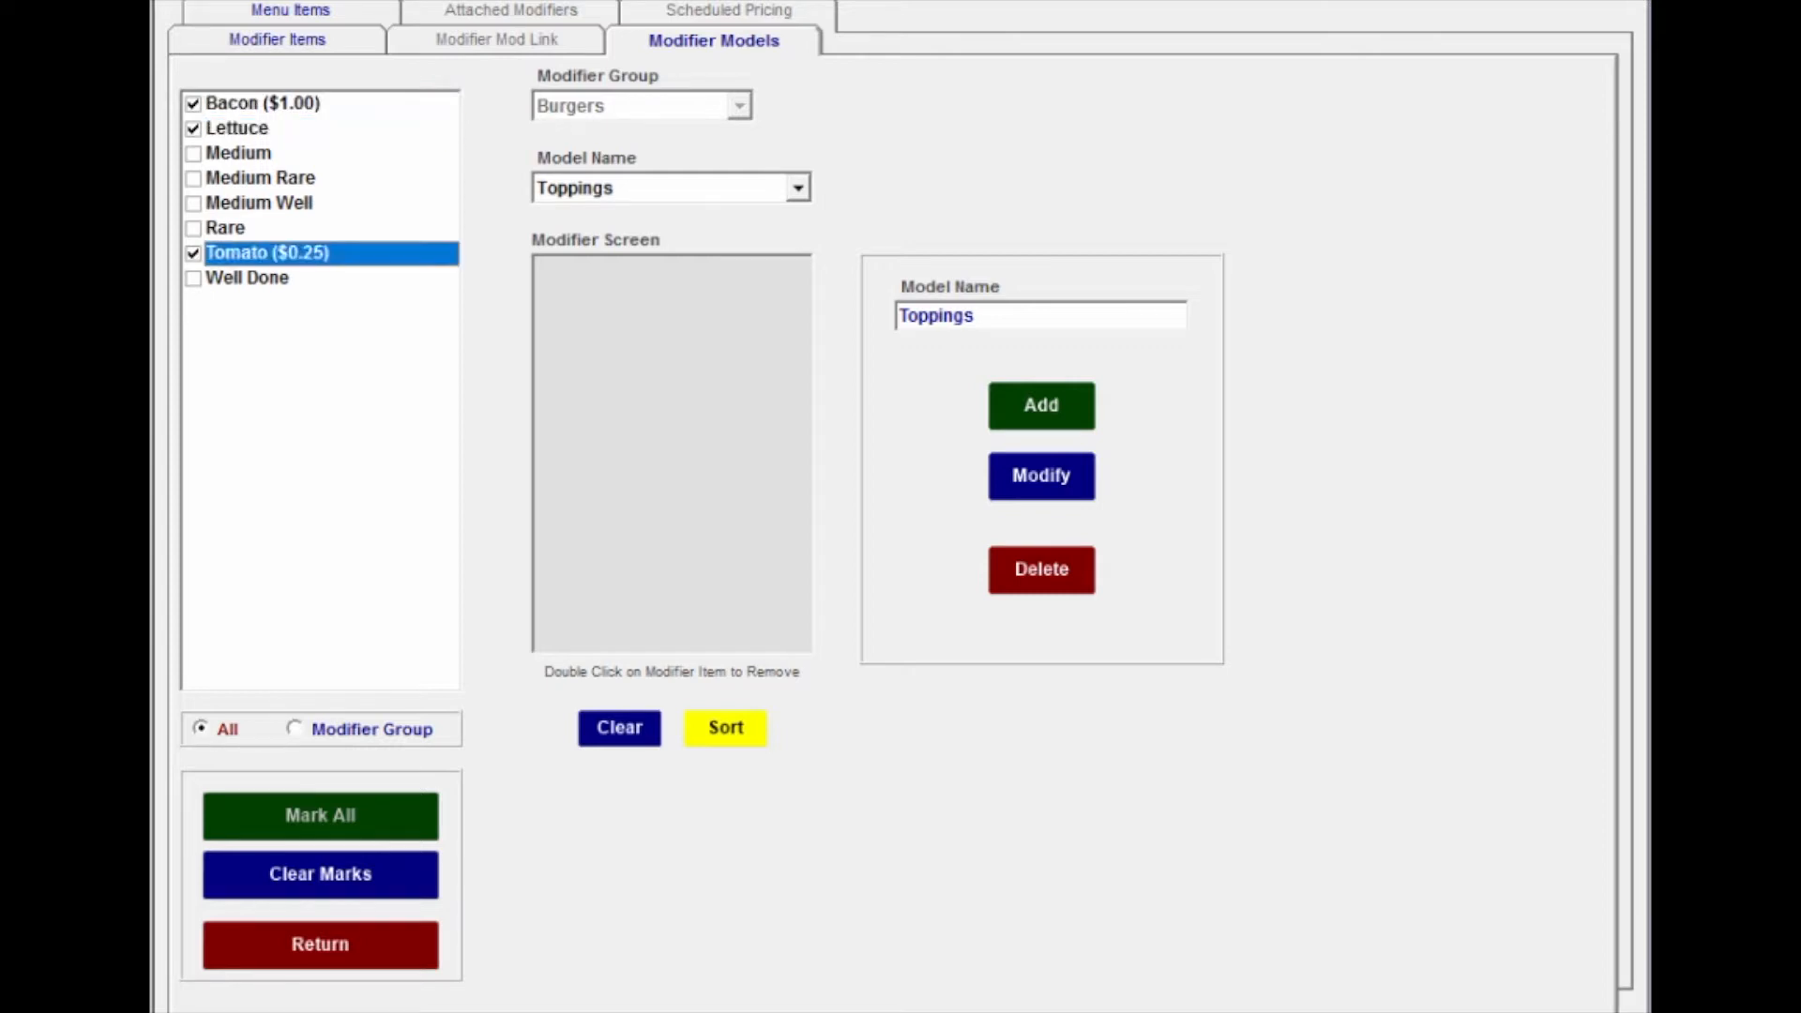
click(671, 413)
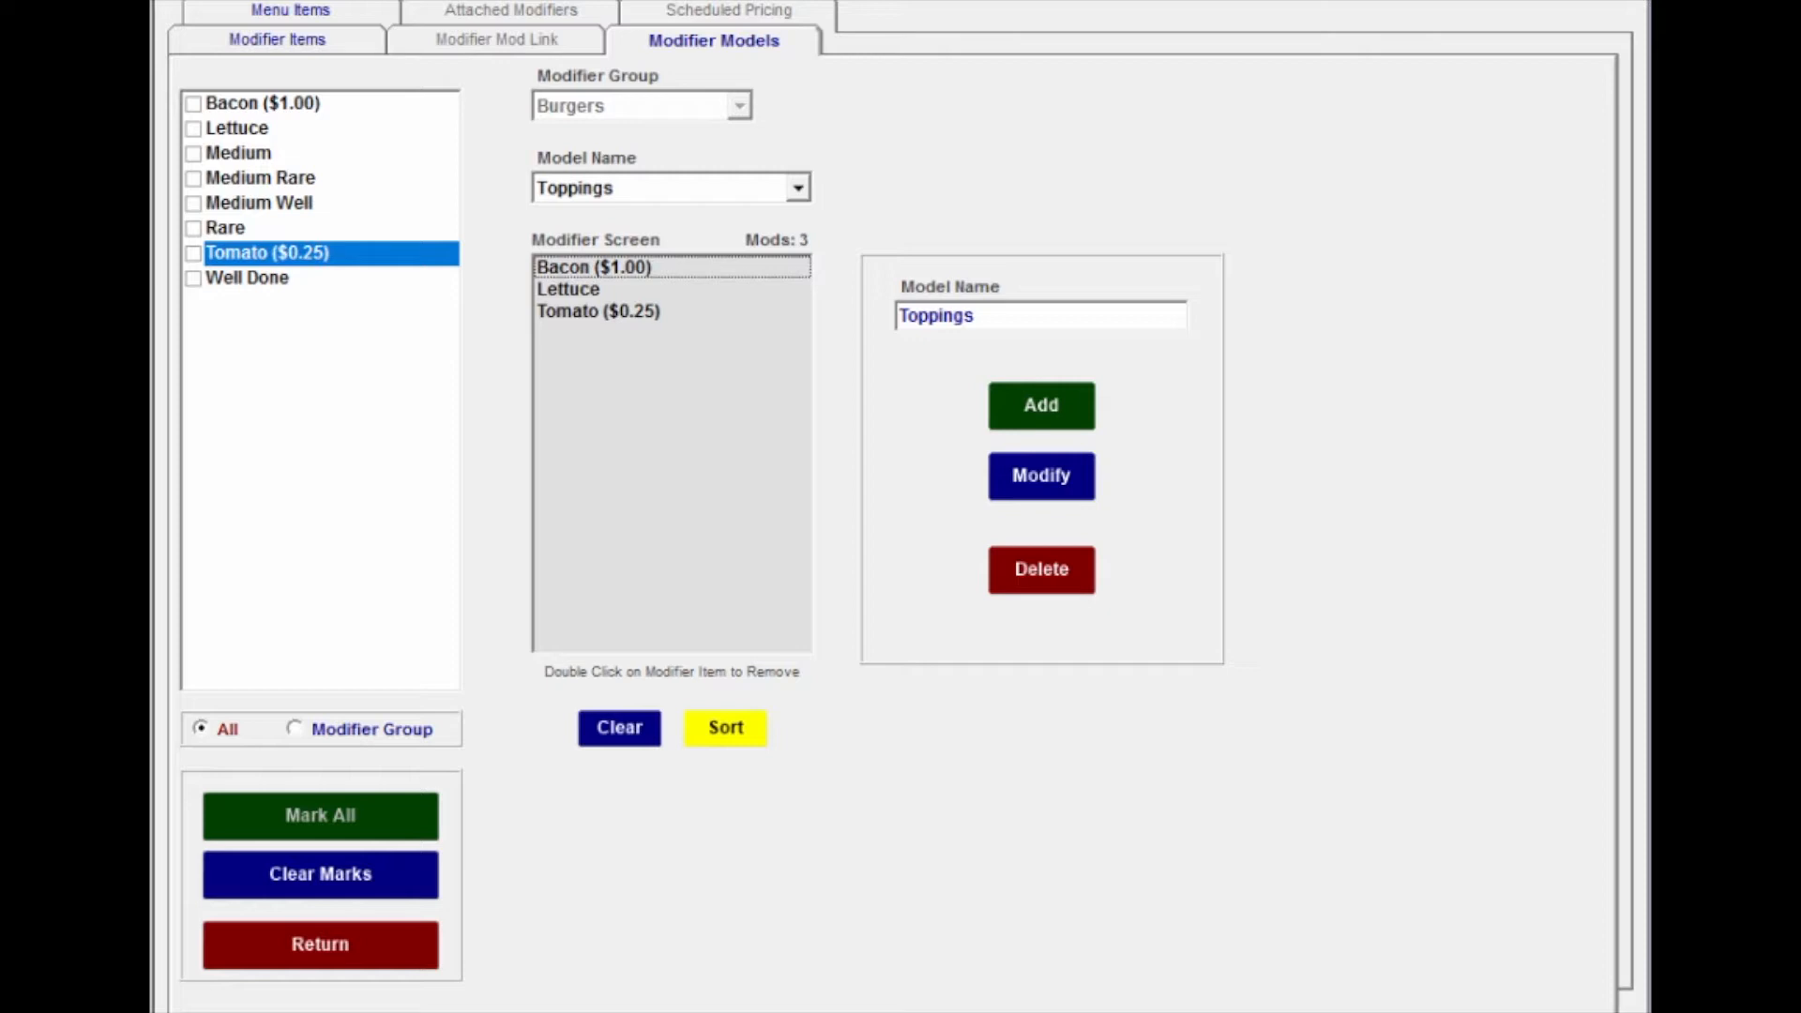
click(320, 945)
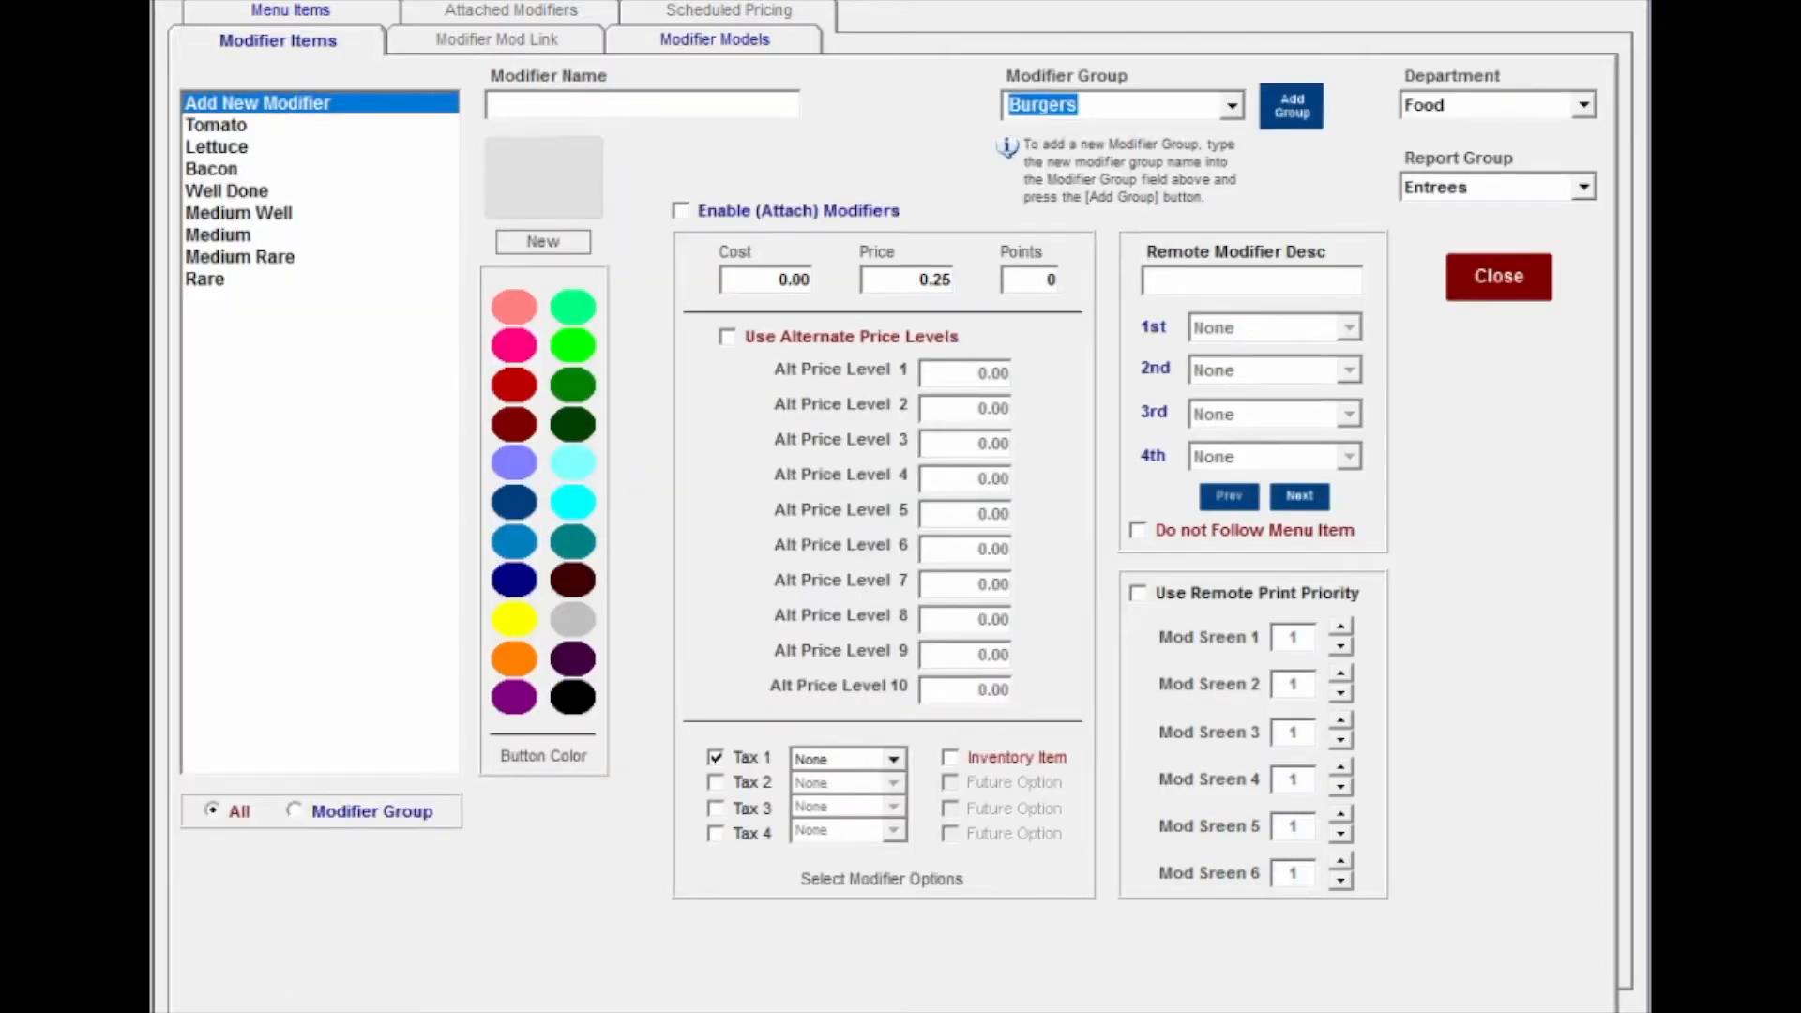
Step: Attach the Bacon, Lettuce and Tomato modifiers of the Toppings model to Cheeseburger's Modifier Screen 2
click(291, 10)
click(245, 125)
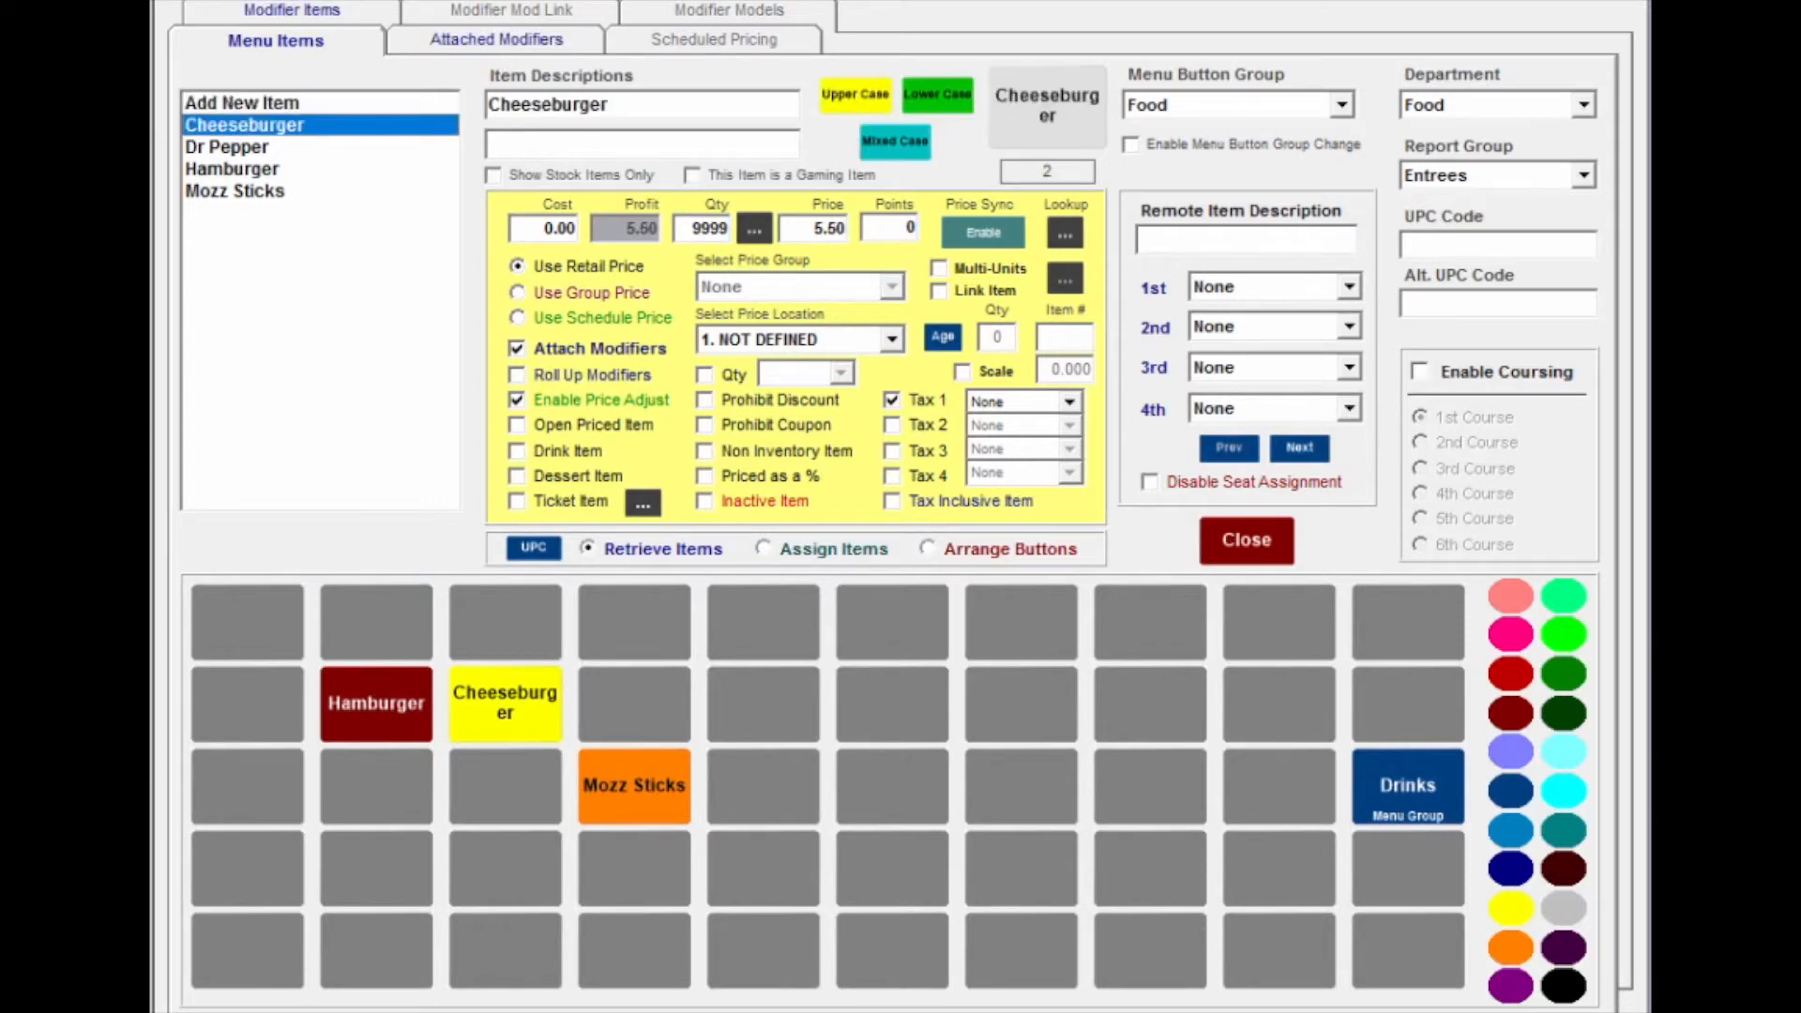
click(496, 39)
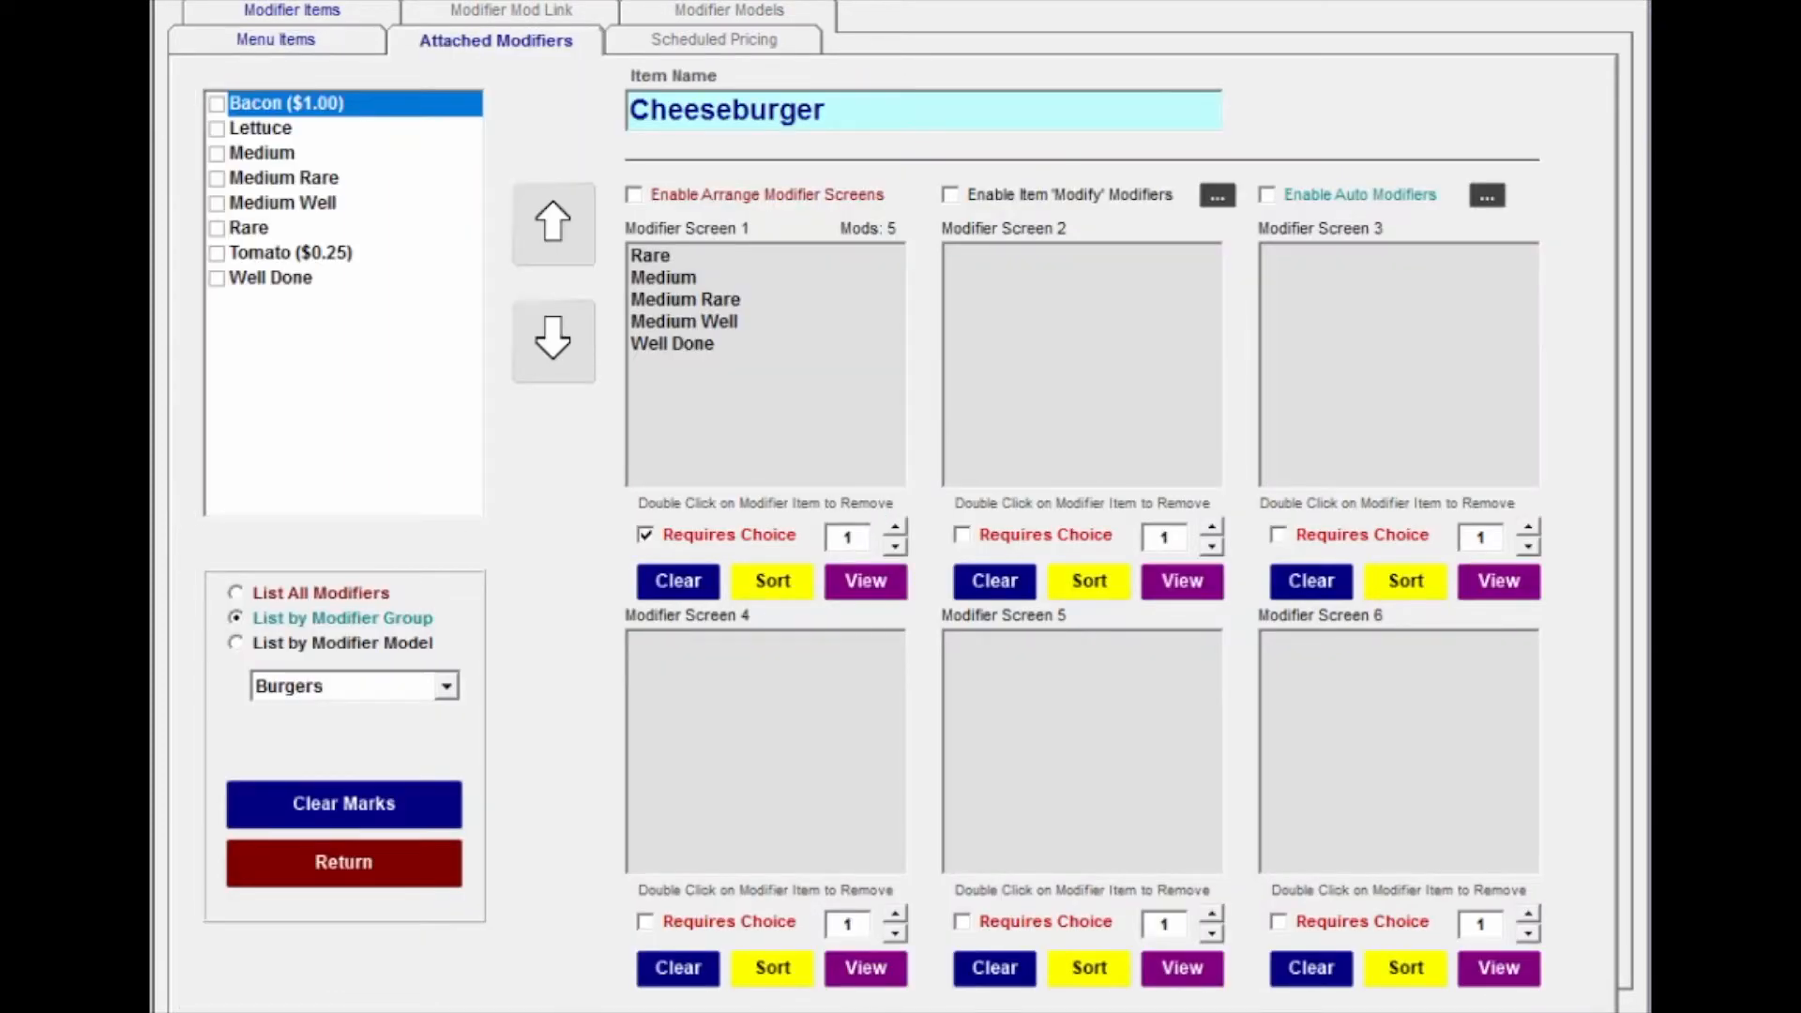
click(341, 644)
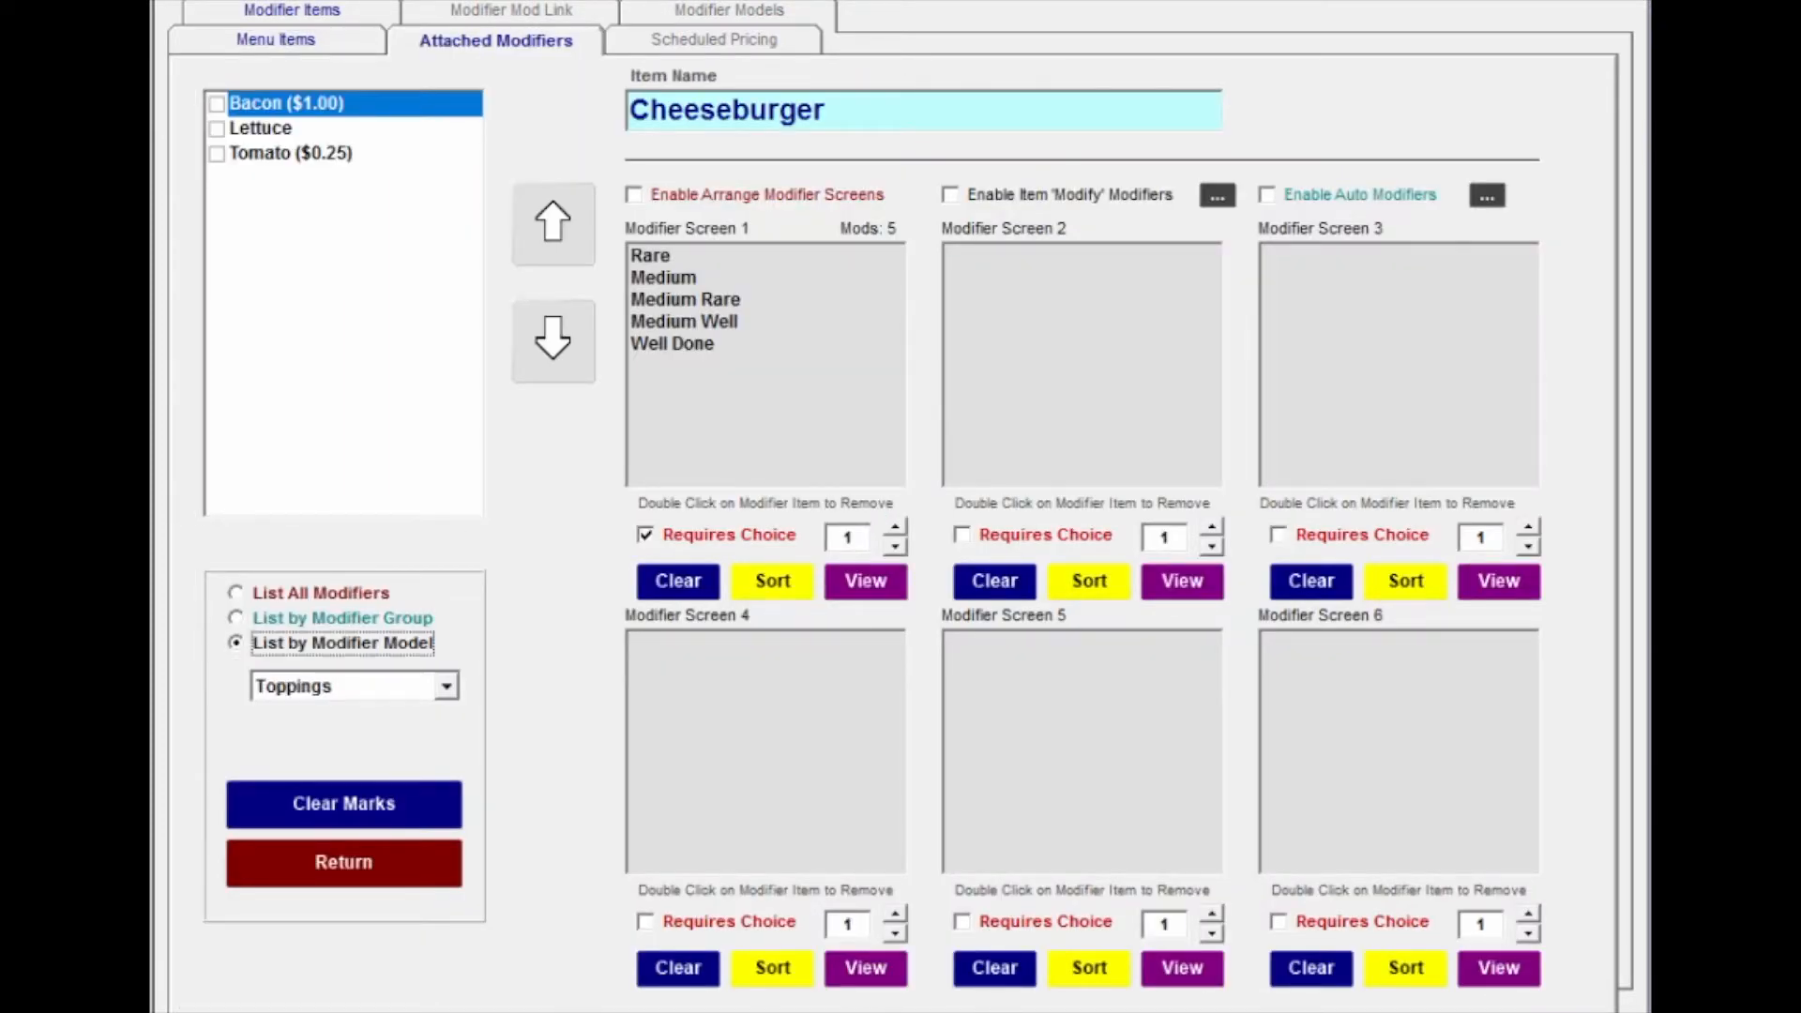
click(446, 686)
click(343, 712)
click(1083, 365)
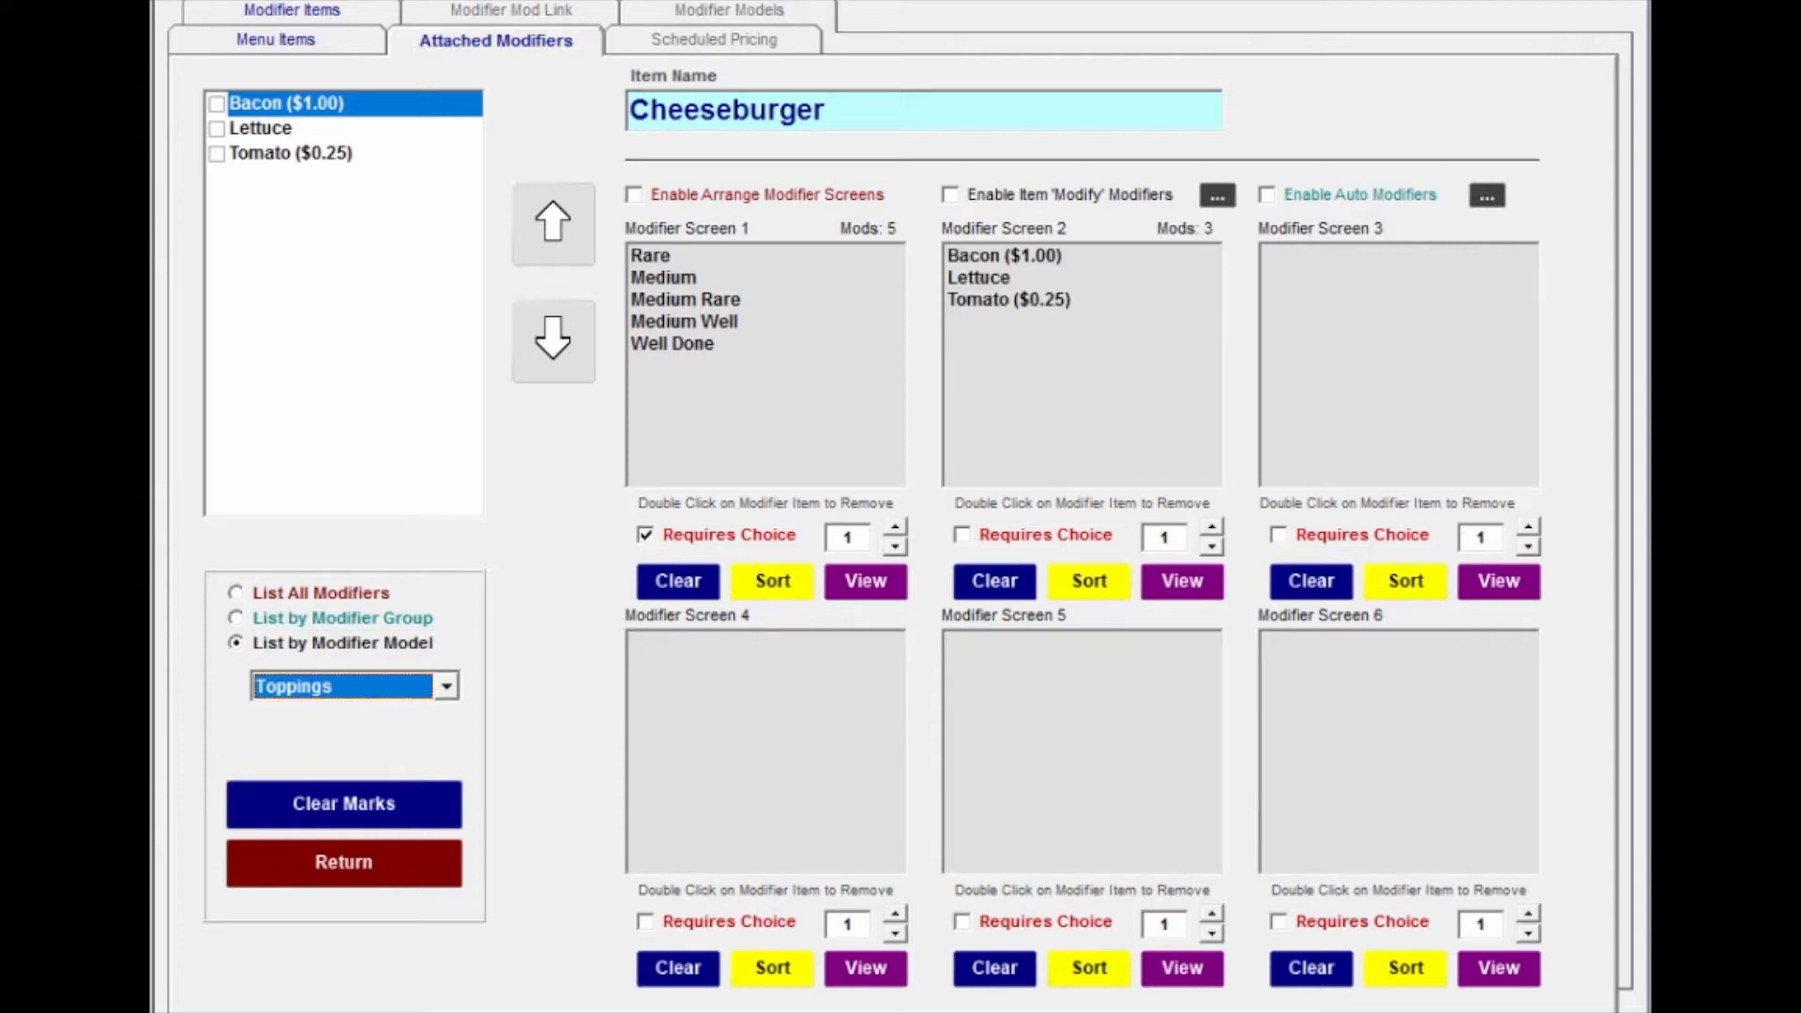
Step: Set the number of choices for Cheeseburger's Modifier Screen 2 to 3
double_click(1164, 537)
text(3)
key(Tab)
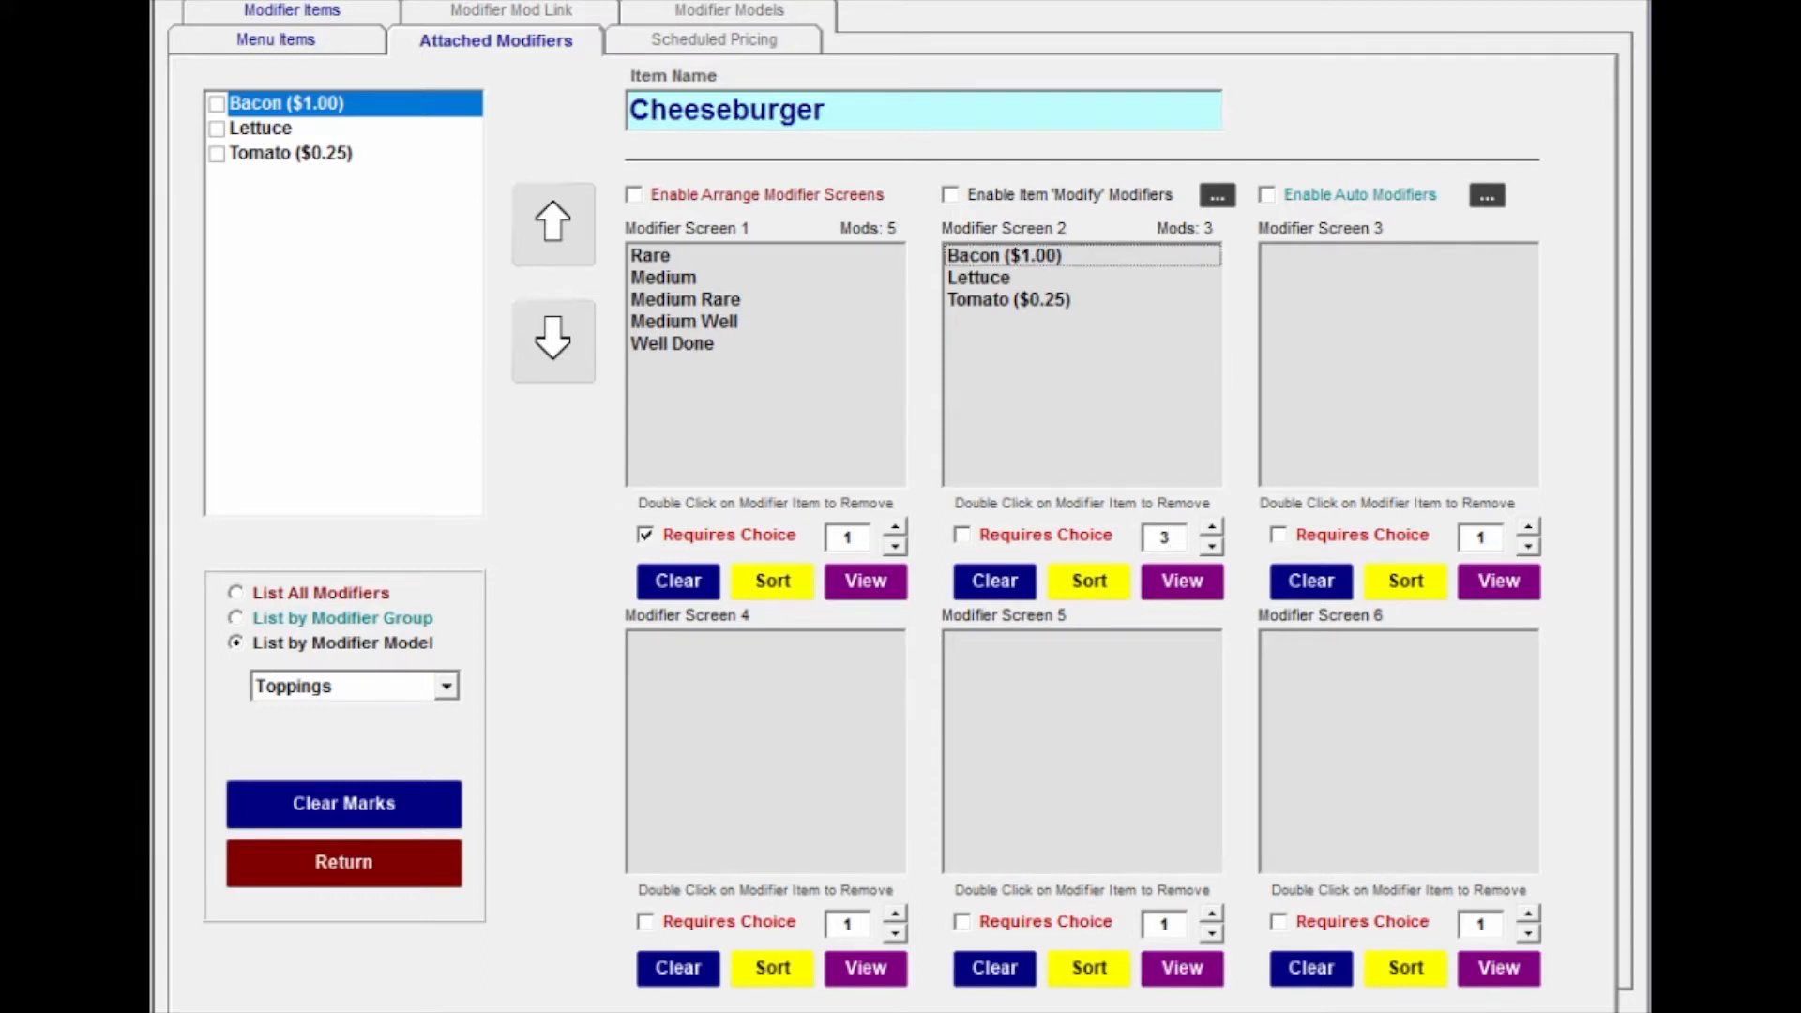
Step: Try raising the number of choices for Cheeseburger's Modifier Screen 2 to 7
click(1212, 527)
click(1212, 527)
click(1212, 527)
click(1212, 527)
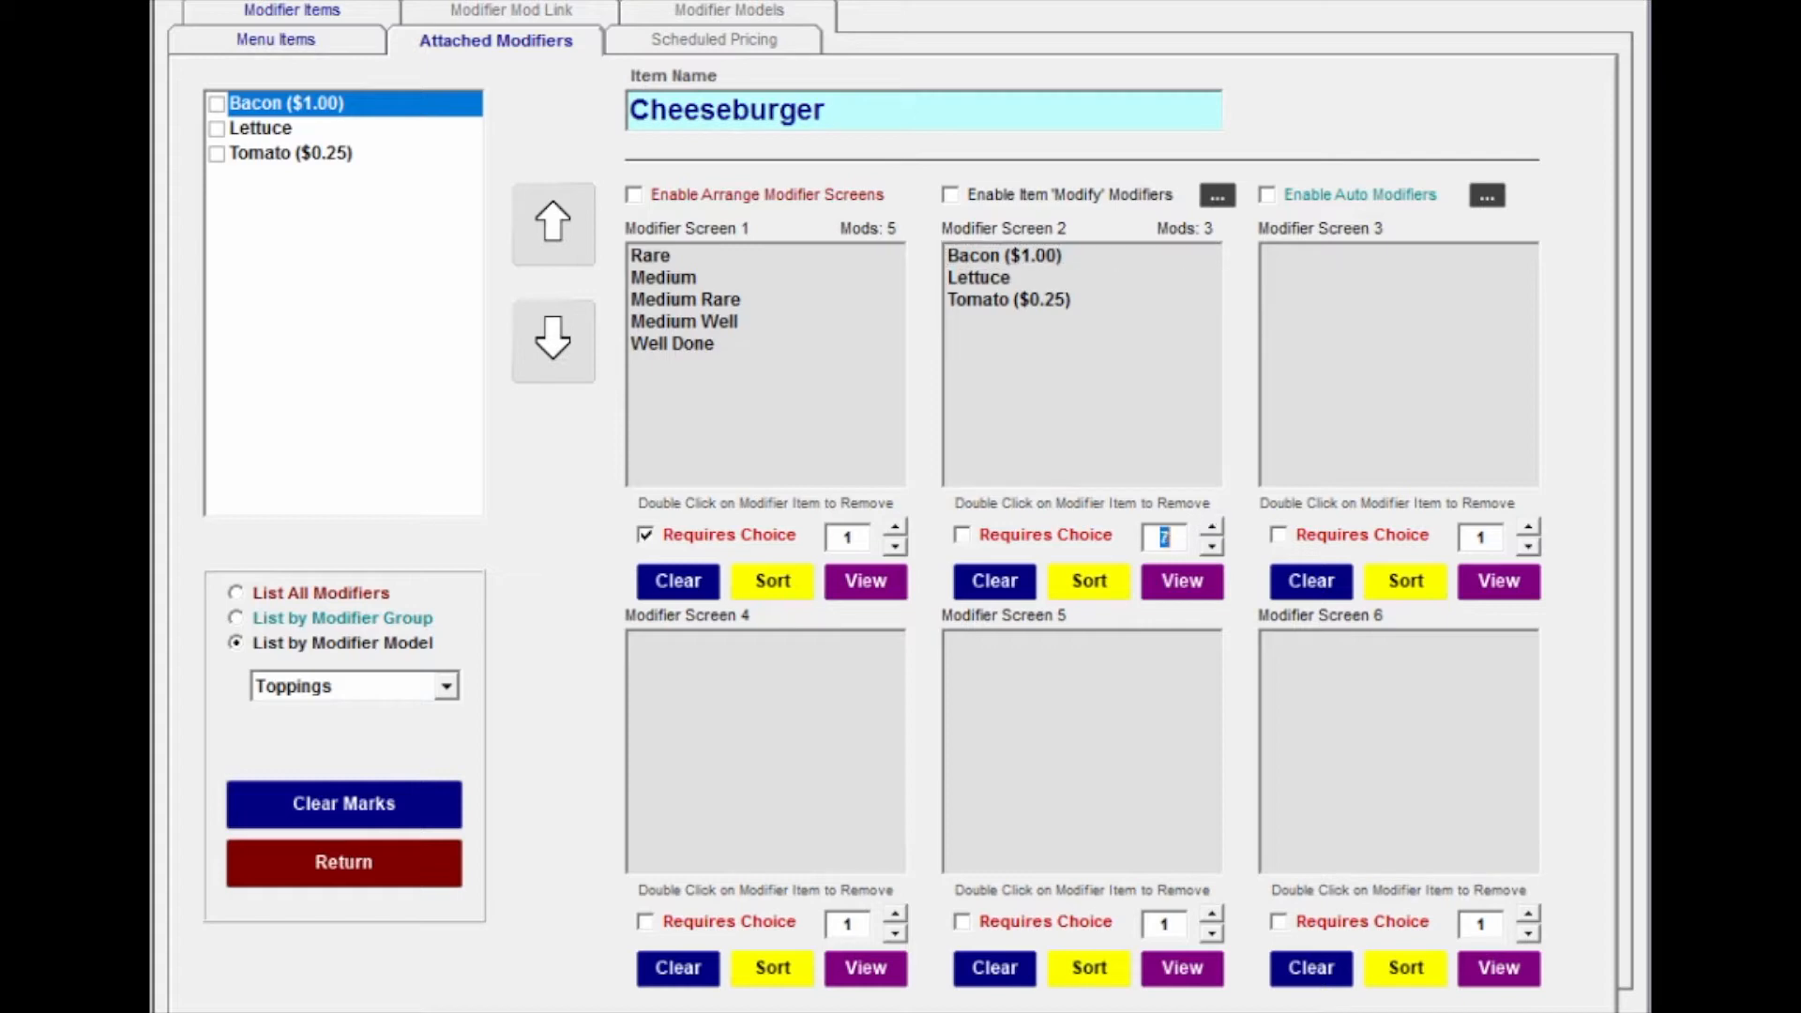
Step: Set up Hamburger's Modifier Screen 2 with the Toppings modifiers and three choices, and return to the menu items
click(853, 537)
key(Page_Down)
key(Page_Down)
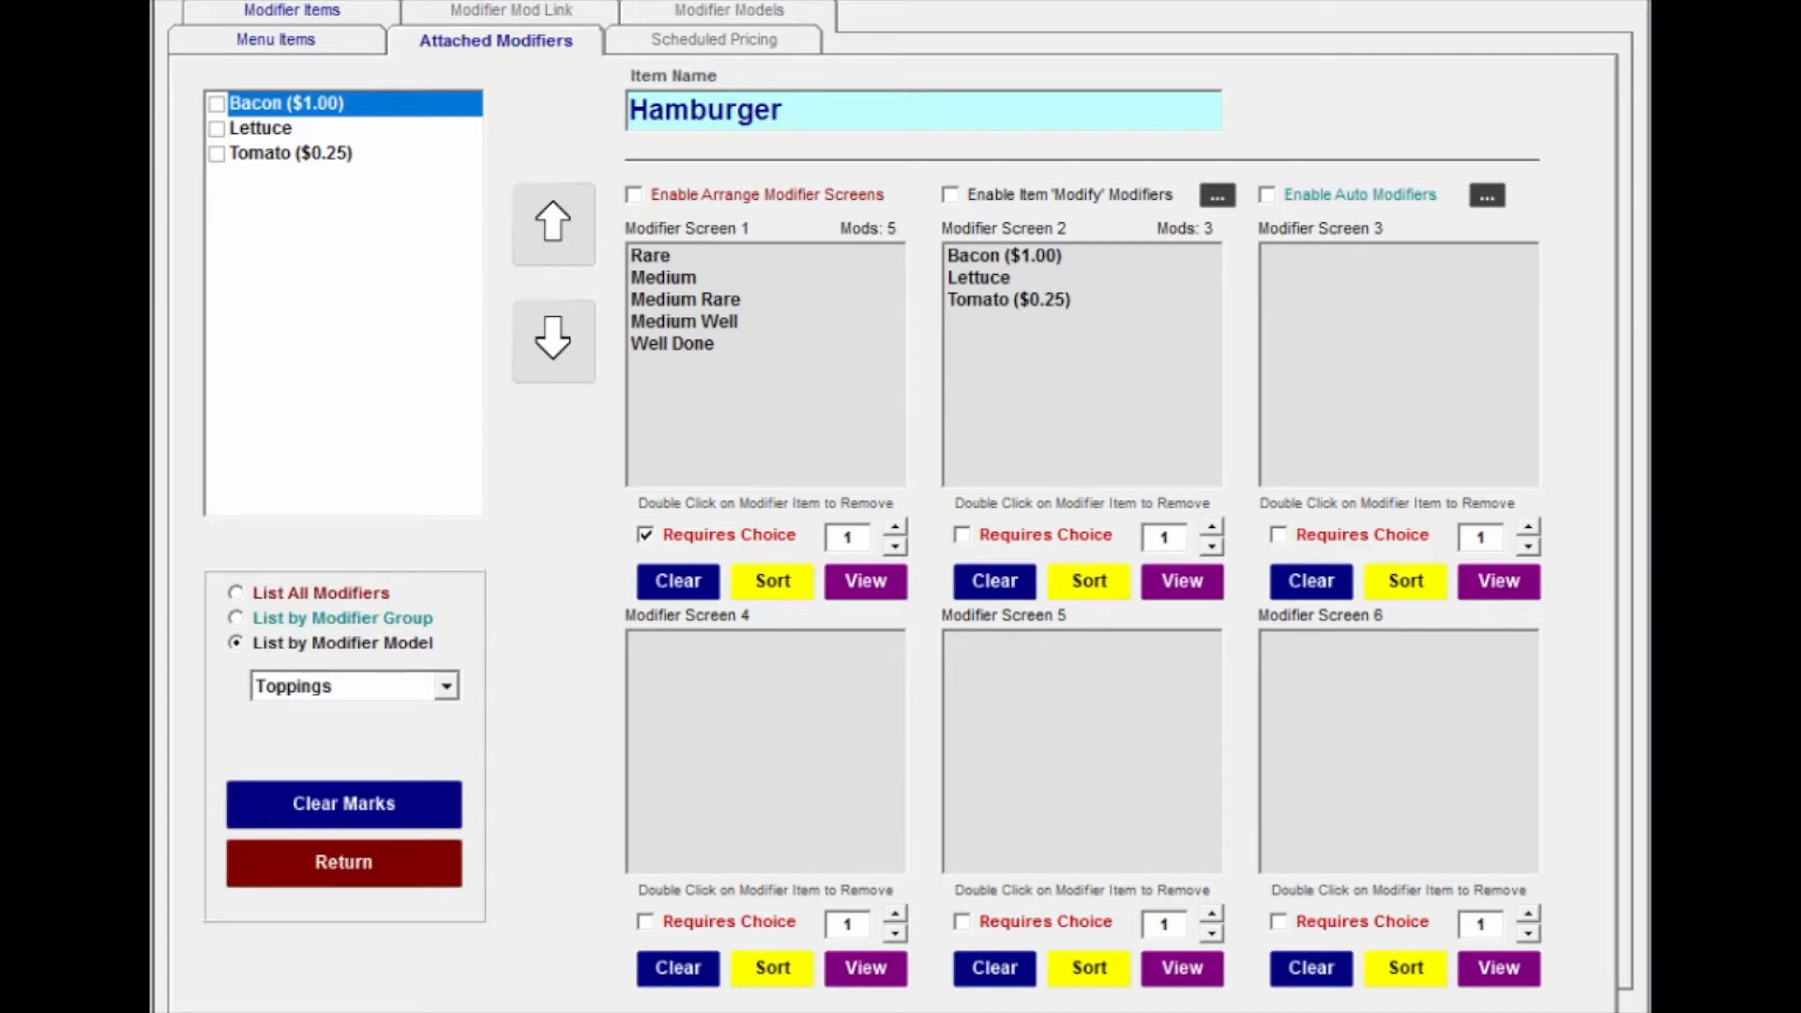
click(1212, 528)
click(1212, 528)
click(343, 862)
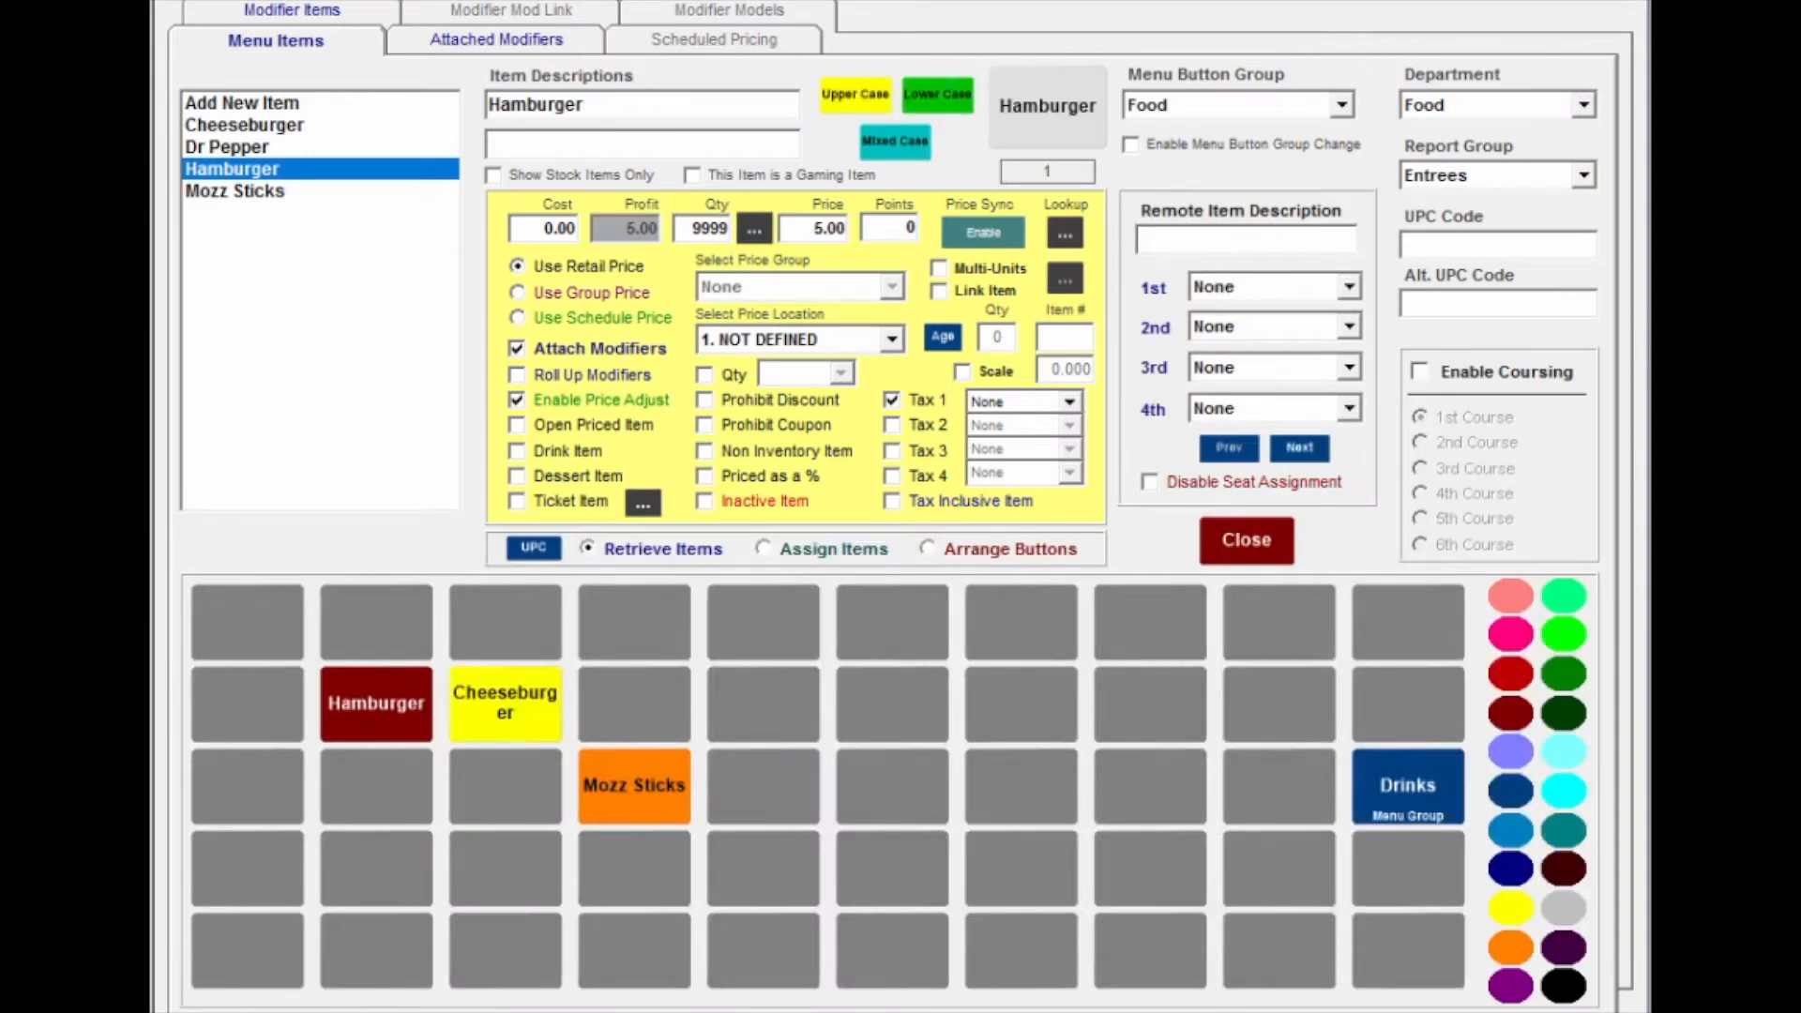
Step: Create a Cowboy Burger menu item as a copy of Cheeseburger and check its attached modifier screens
click(245, 124)
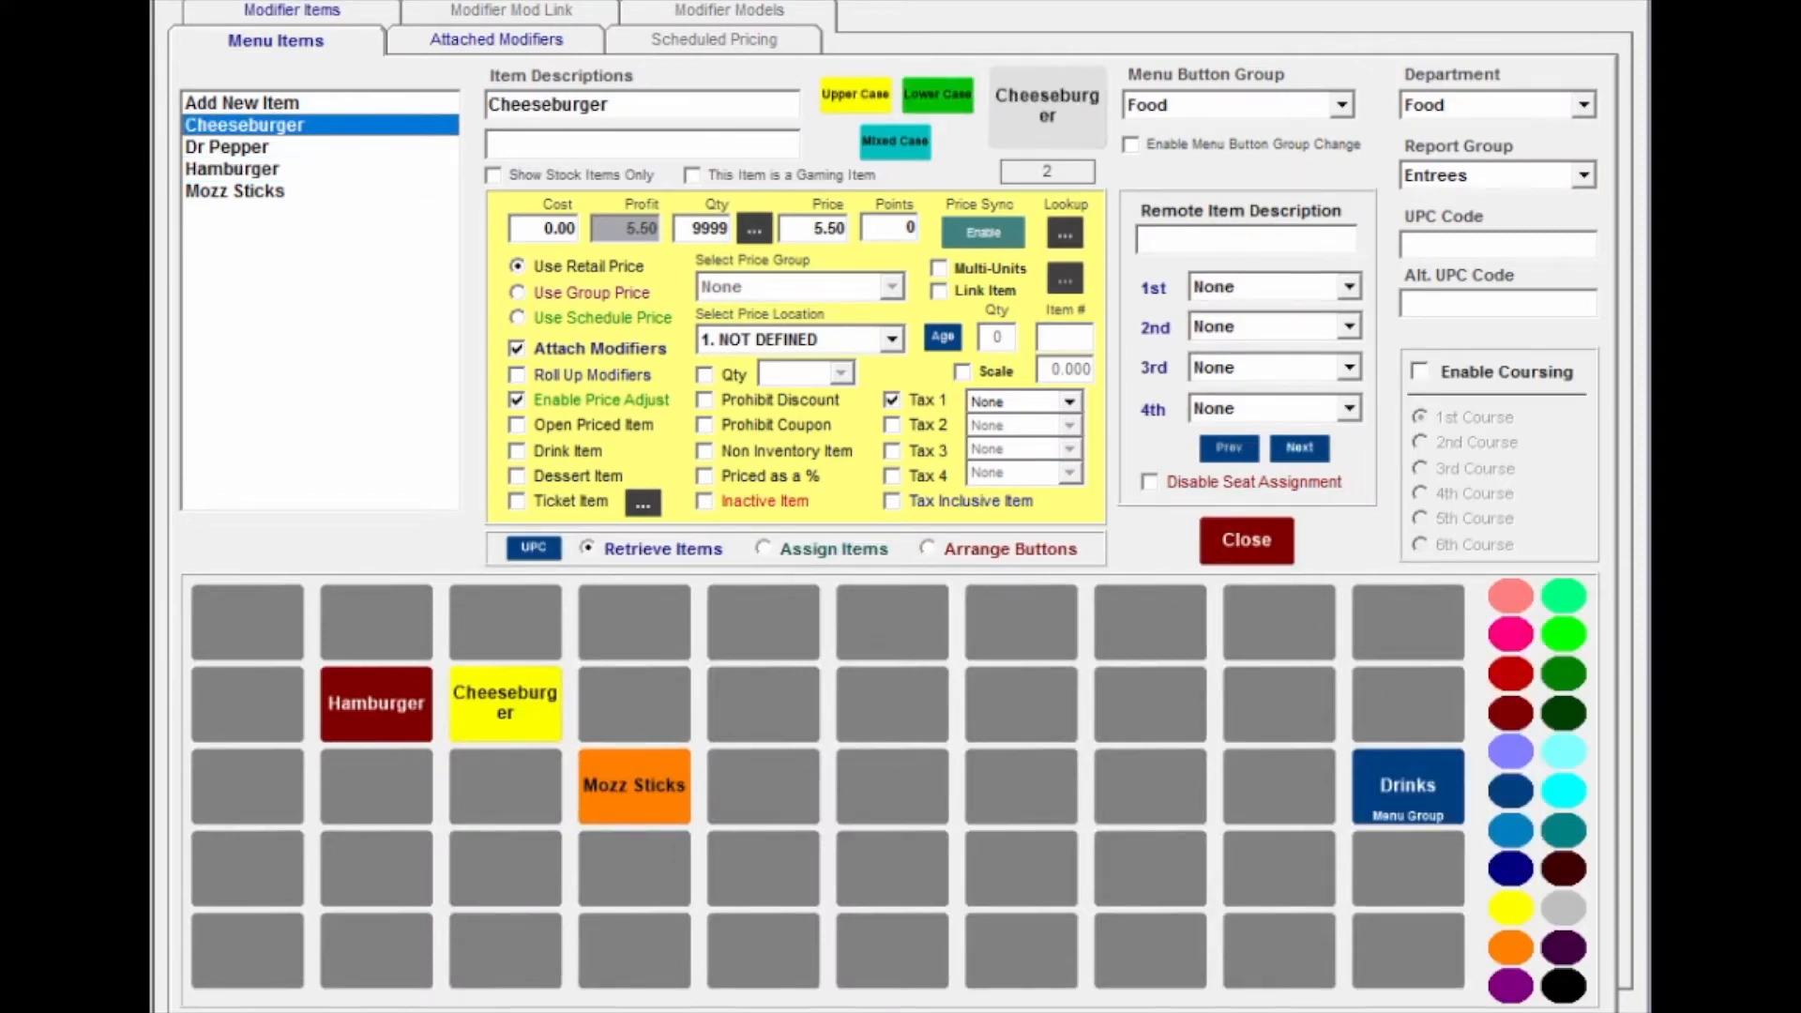
click(1036, 129)
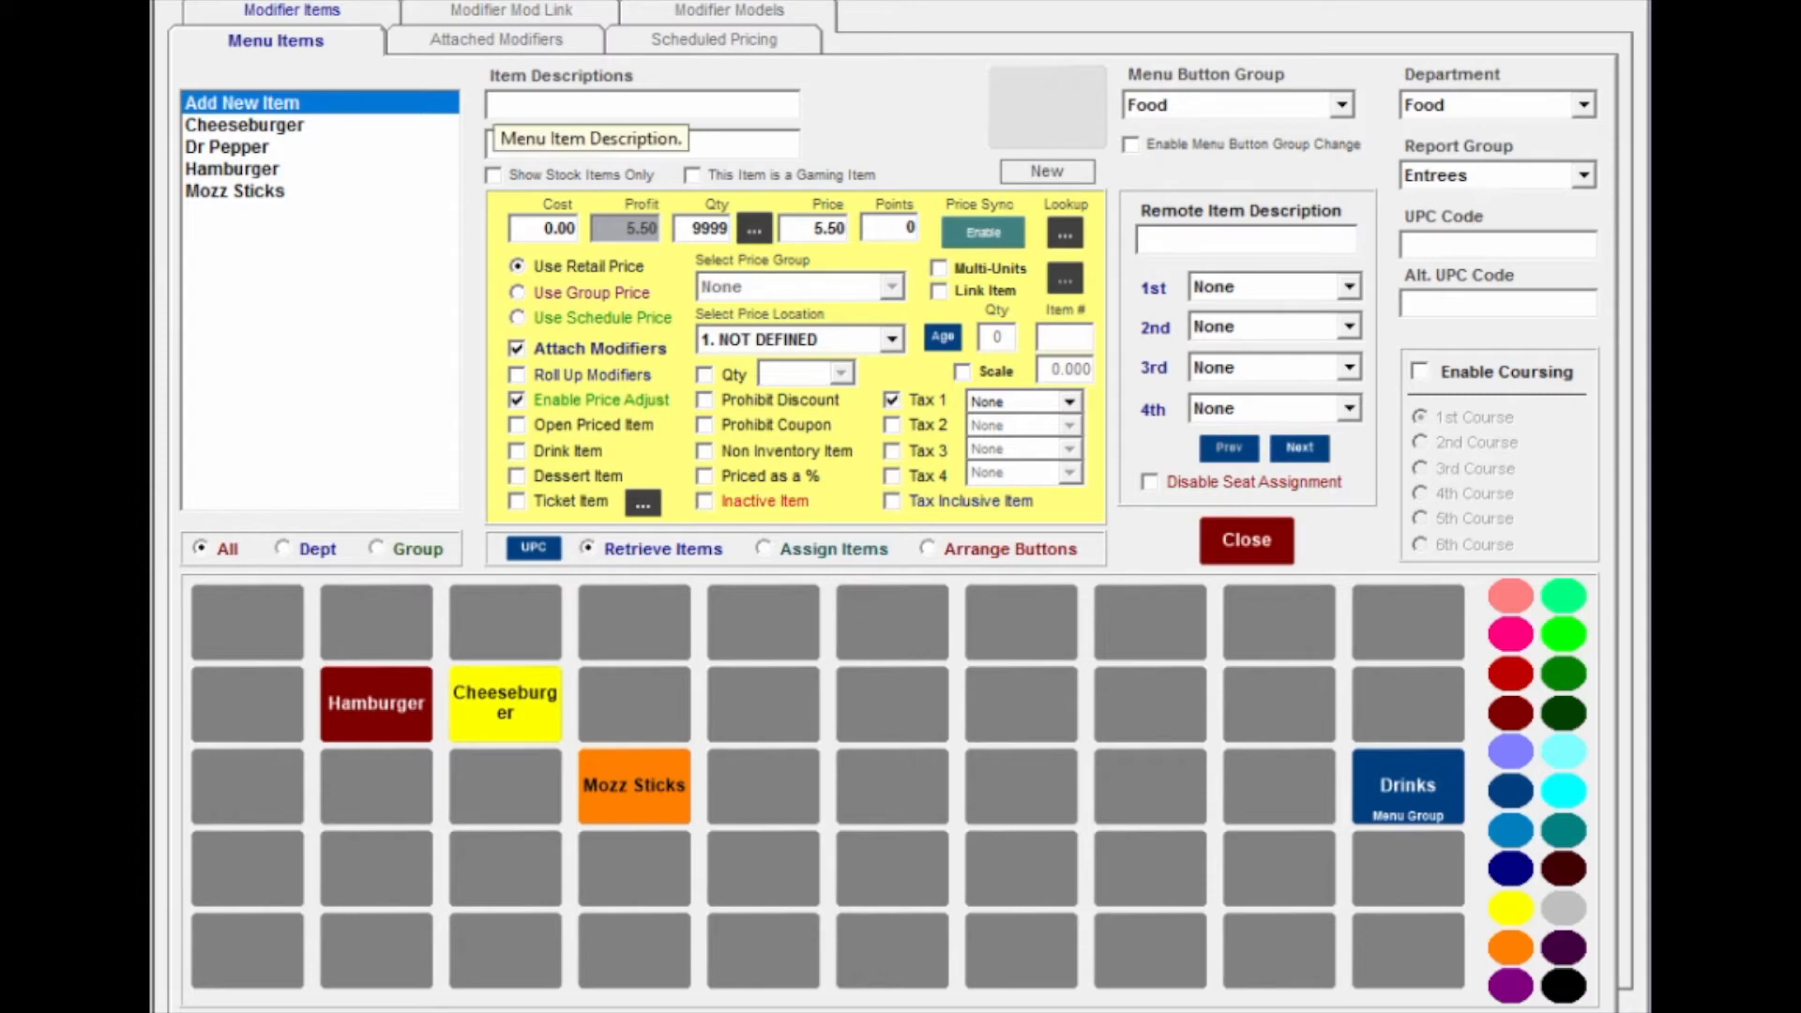
text(Cowboy Burger)
key(Return)
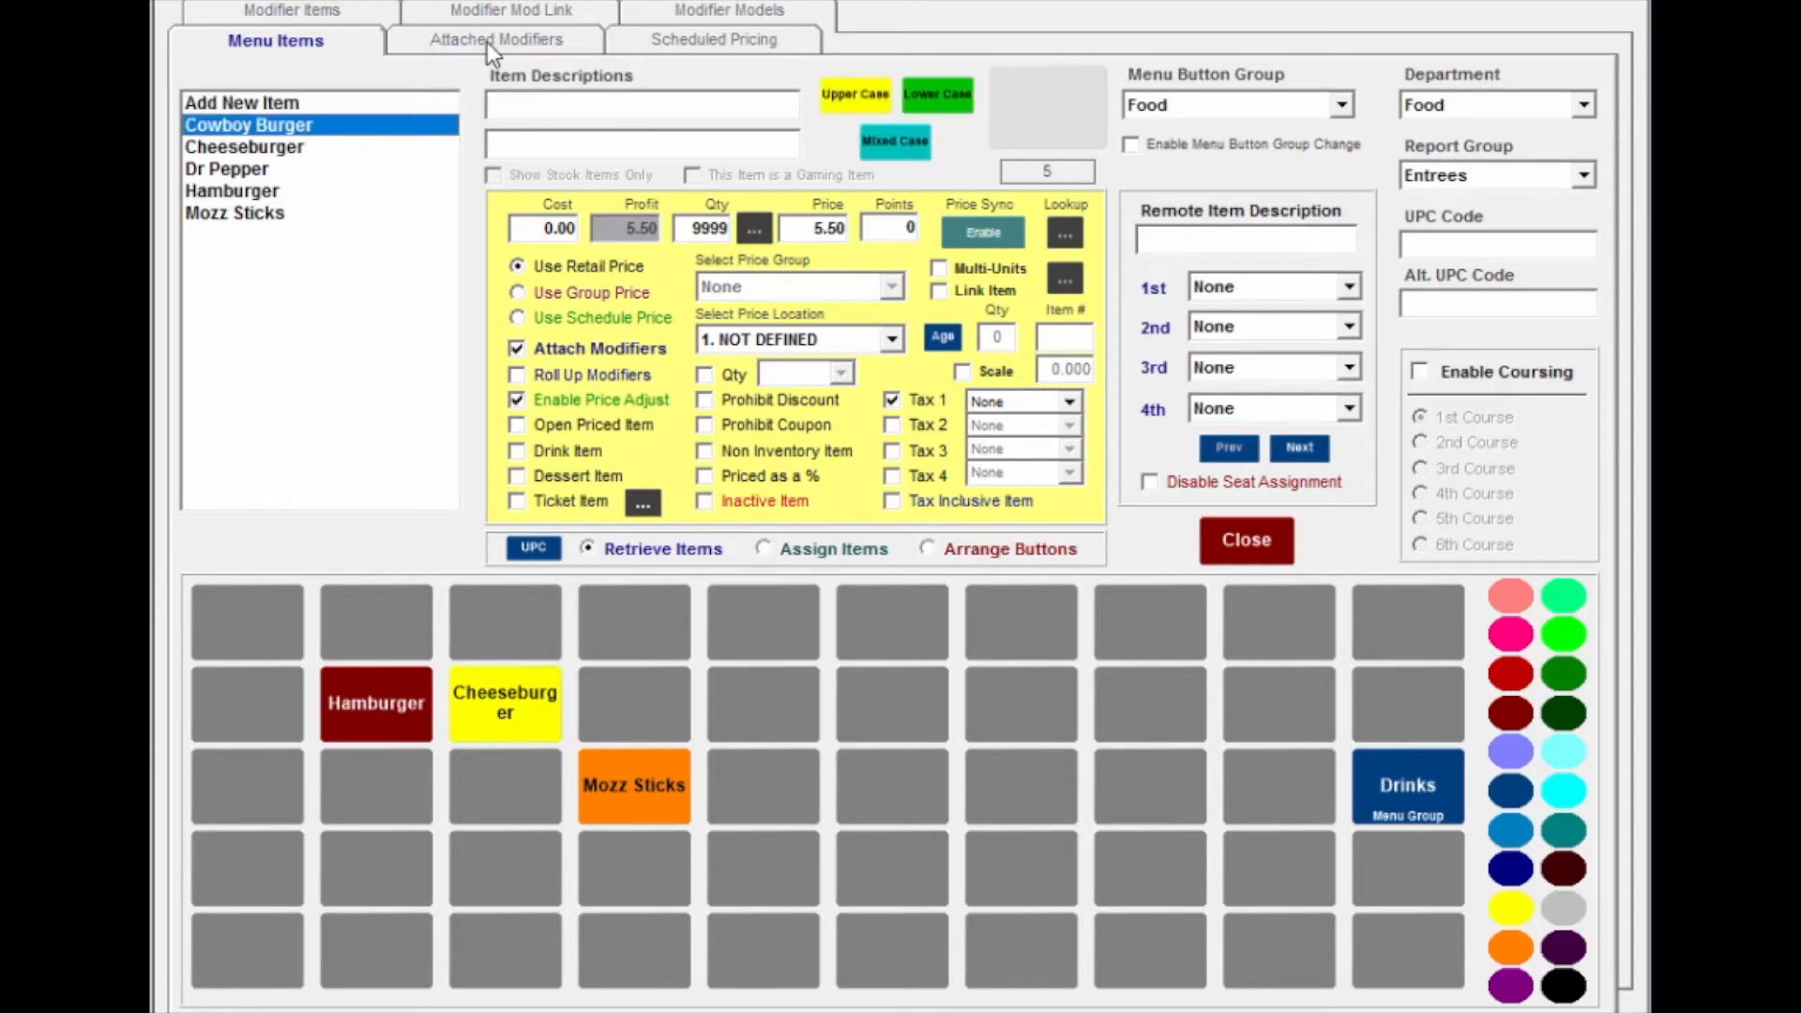
click(482, 45)
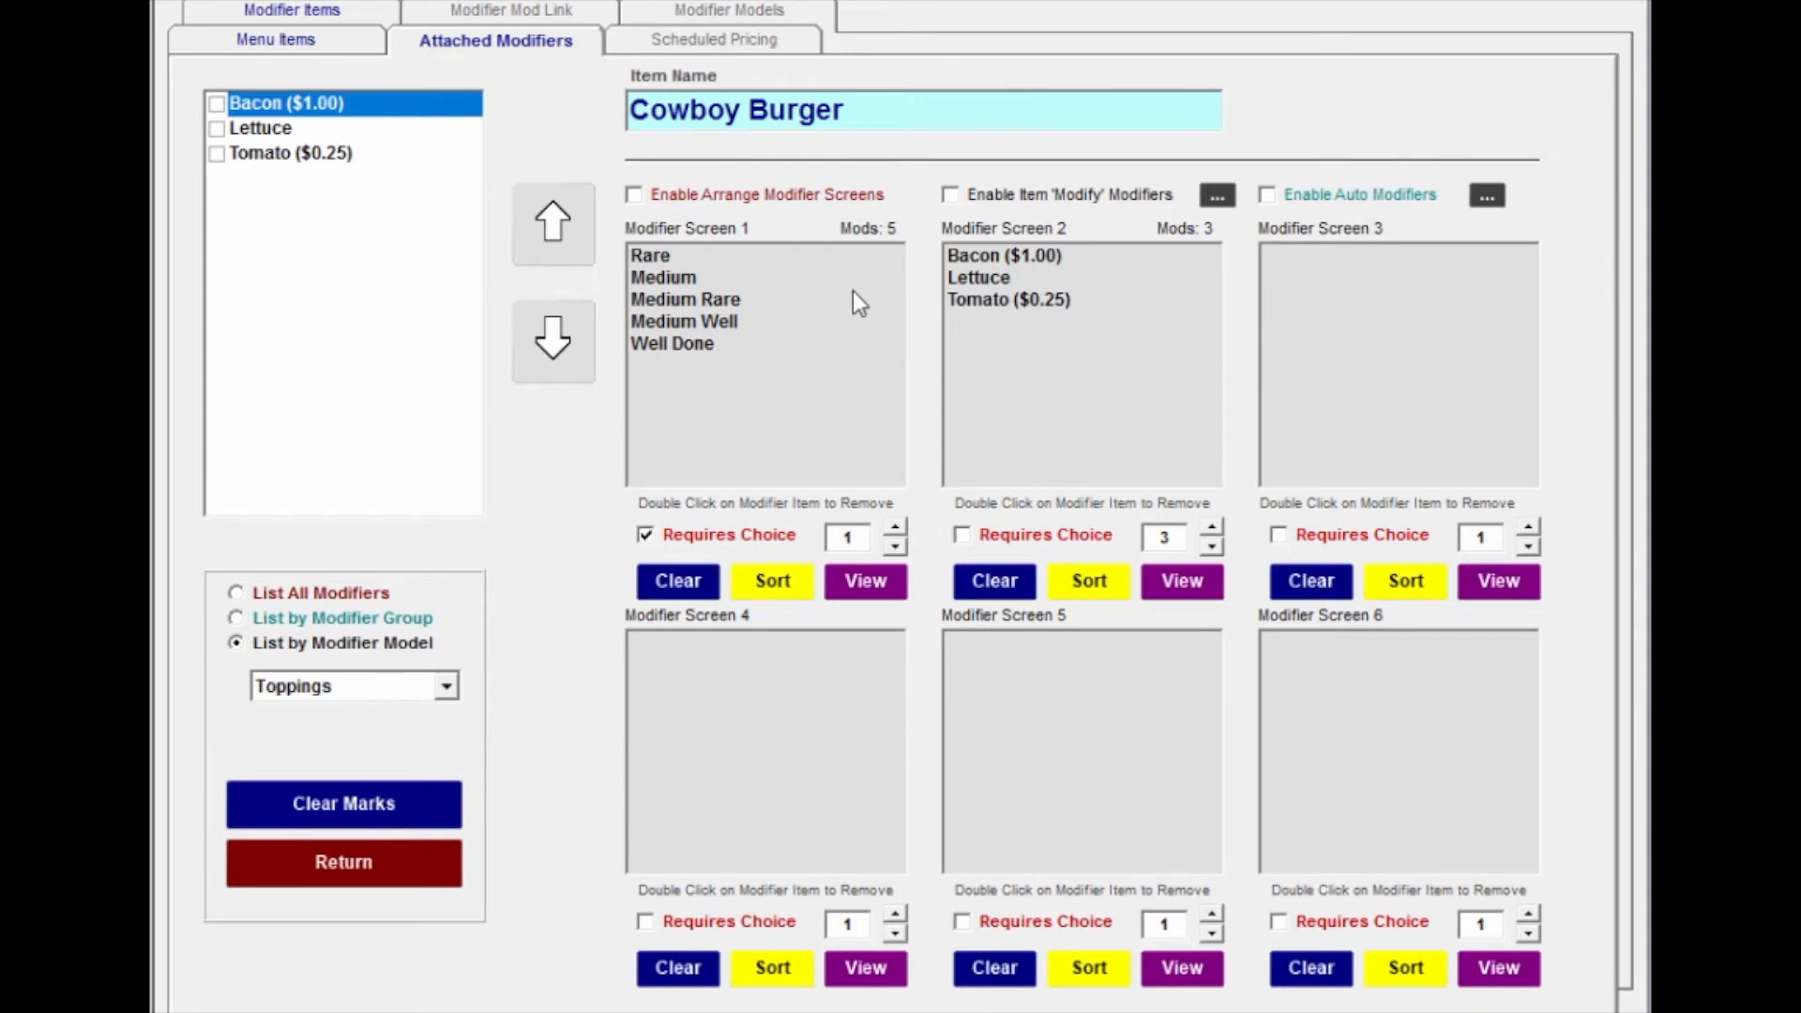
click(295, 47)
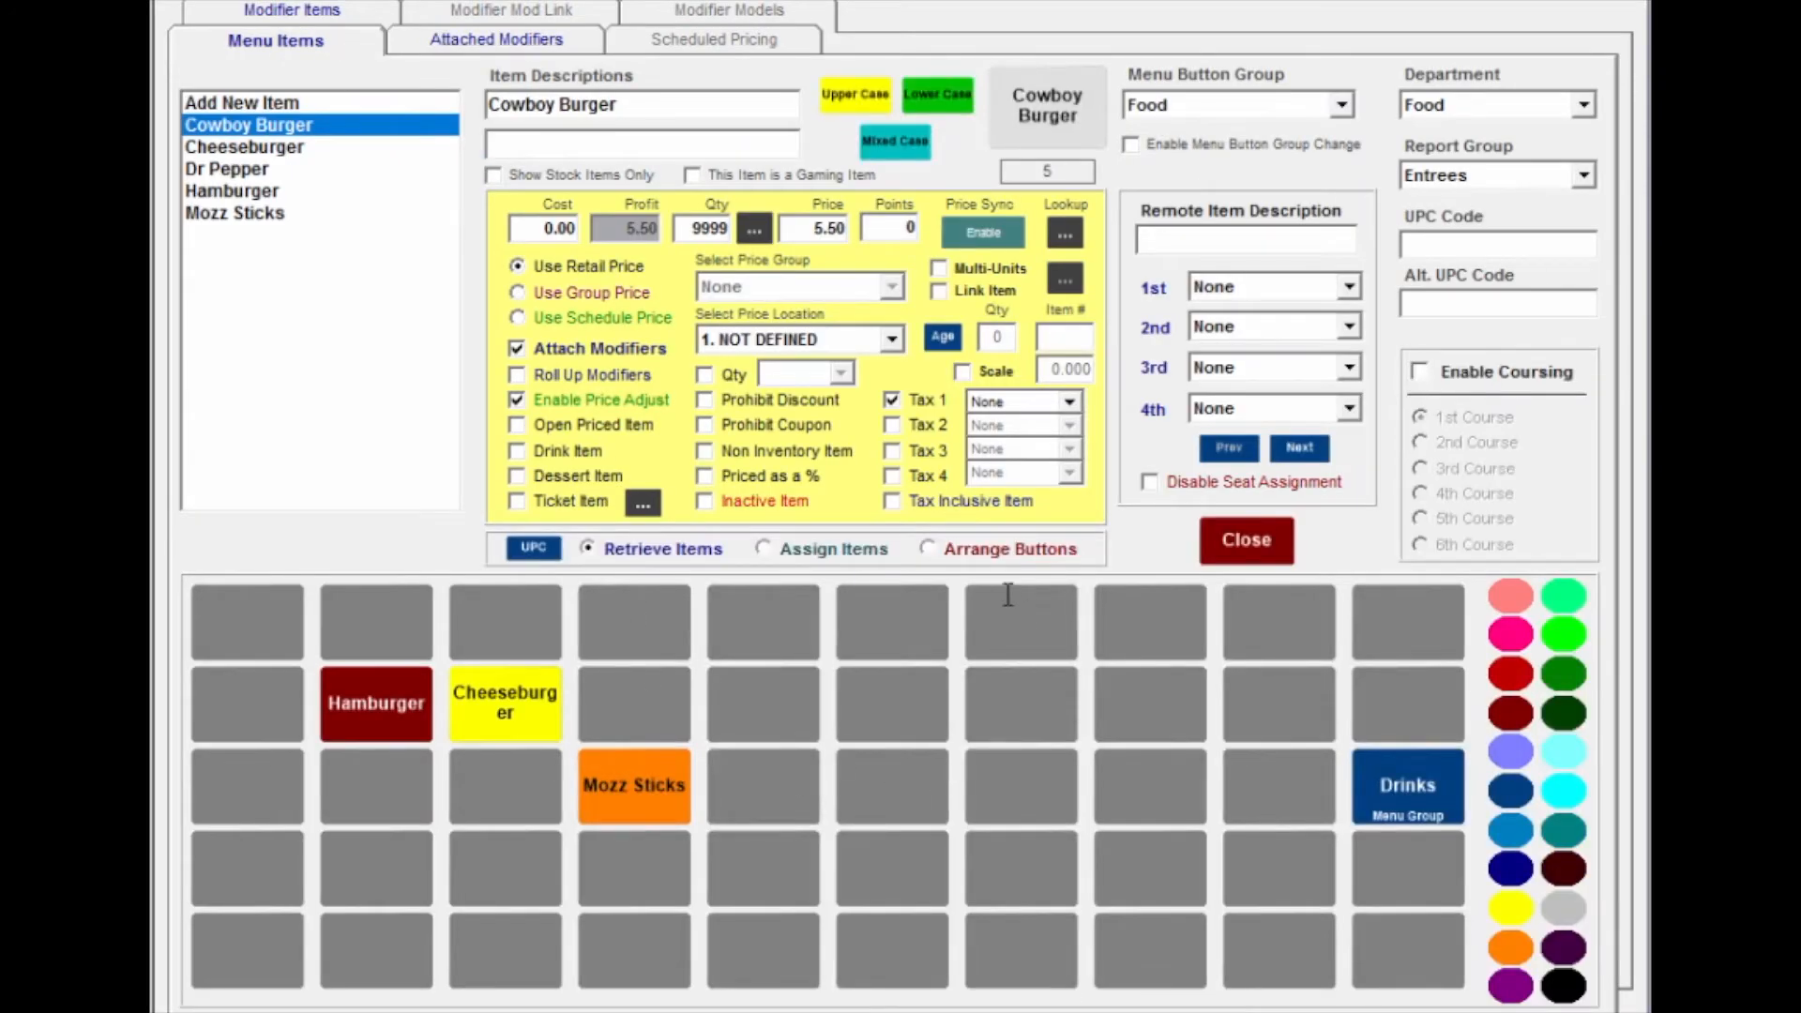
Step: Switch to the point-of-sale order screen and exit the current session to start a new one
key(alt+Tab)
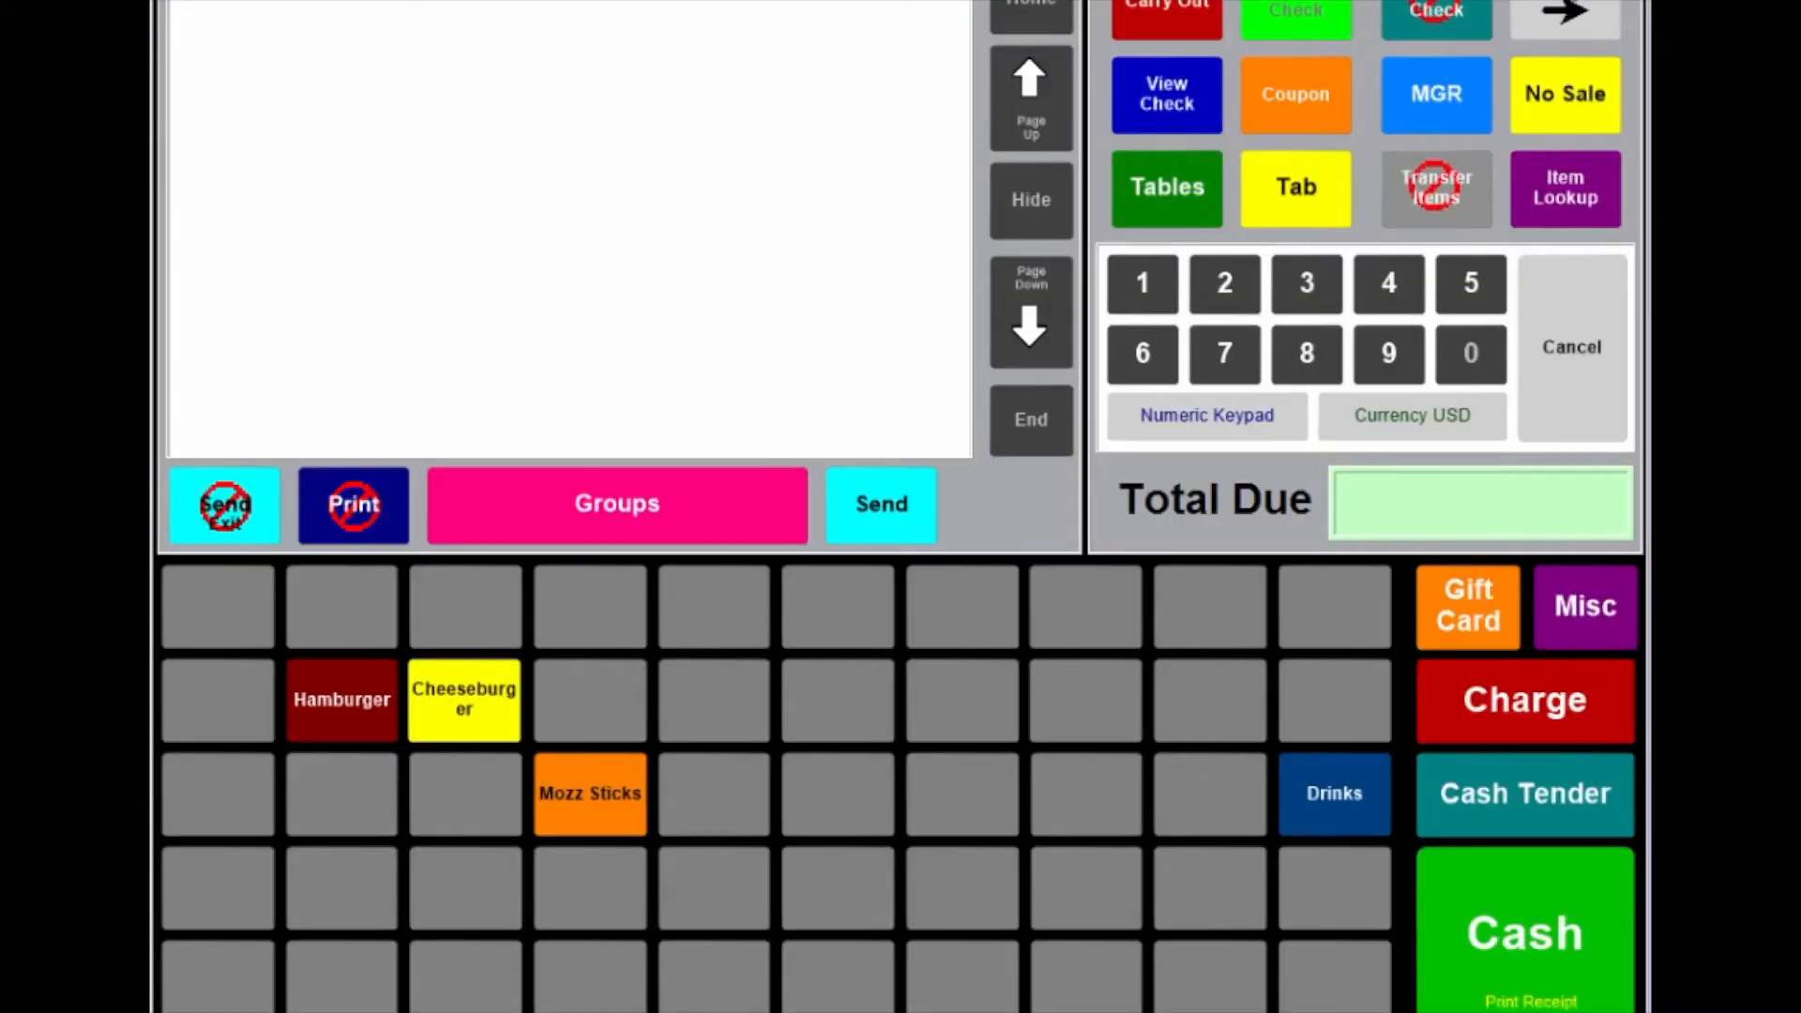
click(1565, 14)
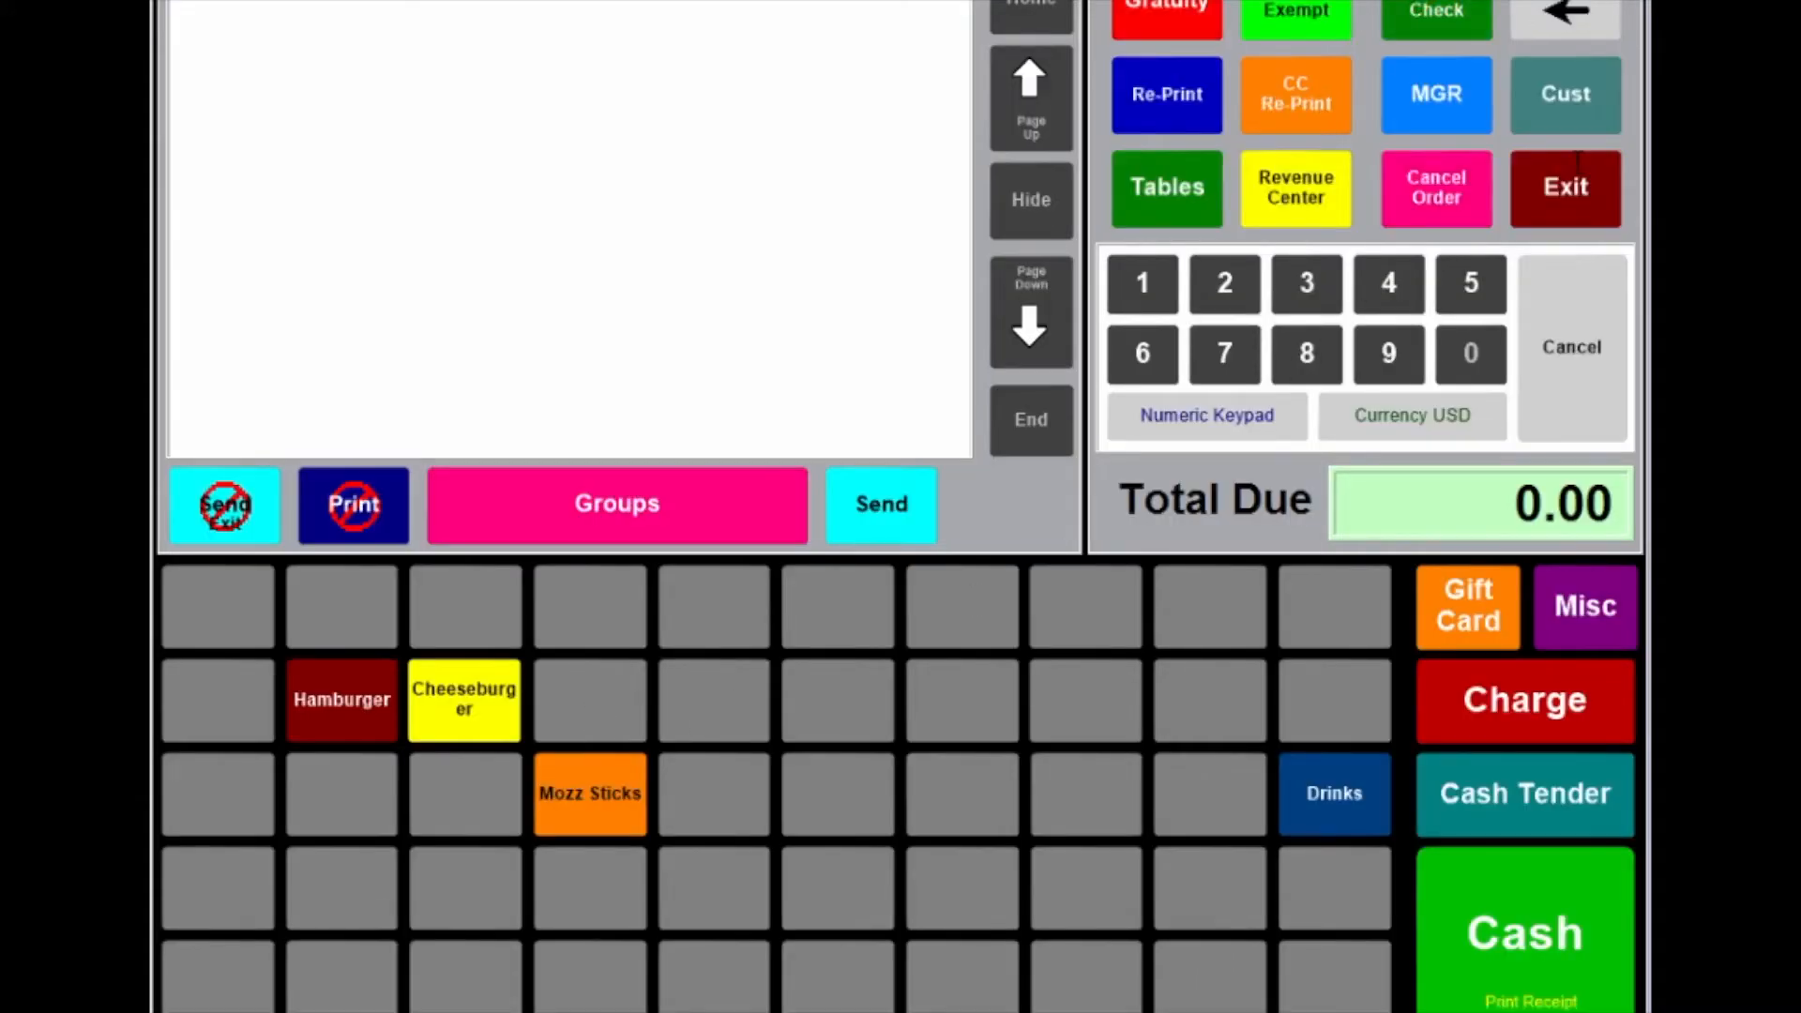
click(1579, 161)
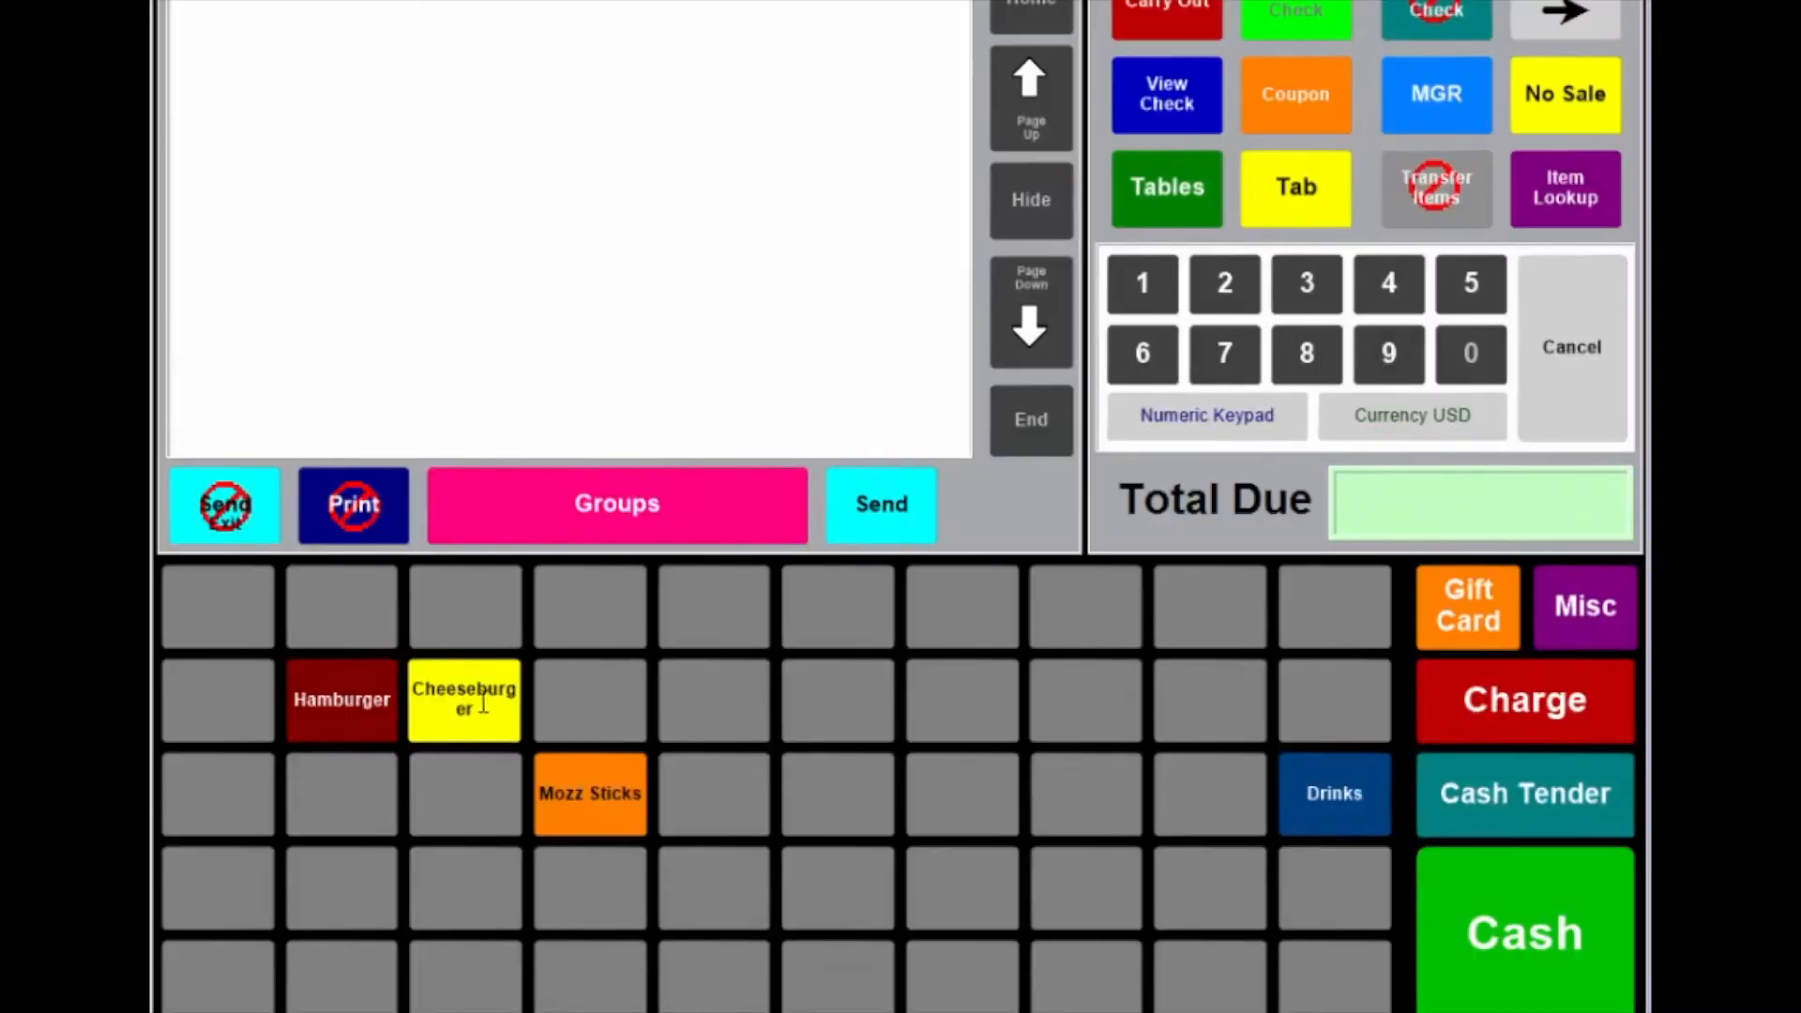
Step: Ring up a Cheeseburger cooked Medium with Bacon, Tomato and Lettuce, and close the check with cash
click(483, 704)
click(556, 317)
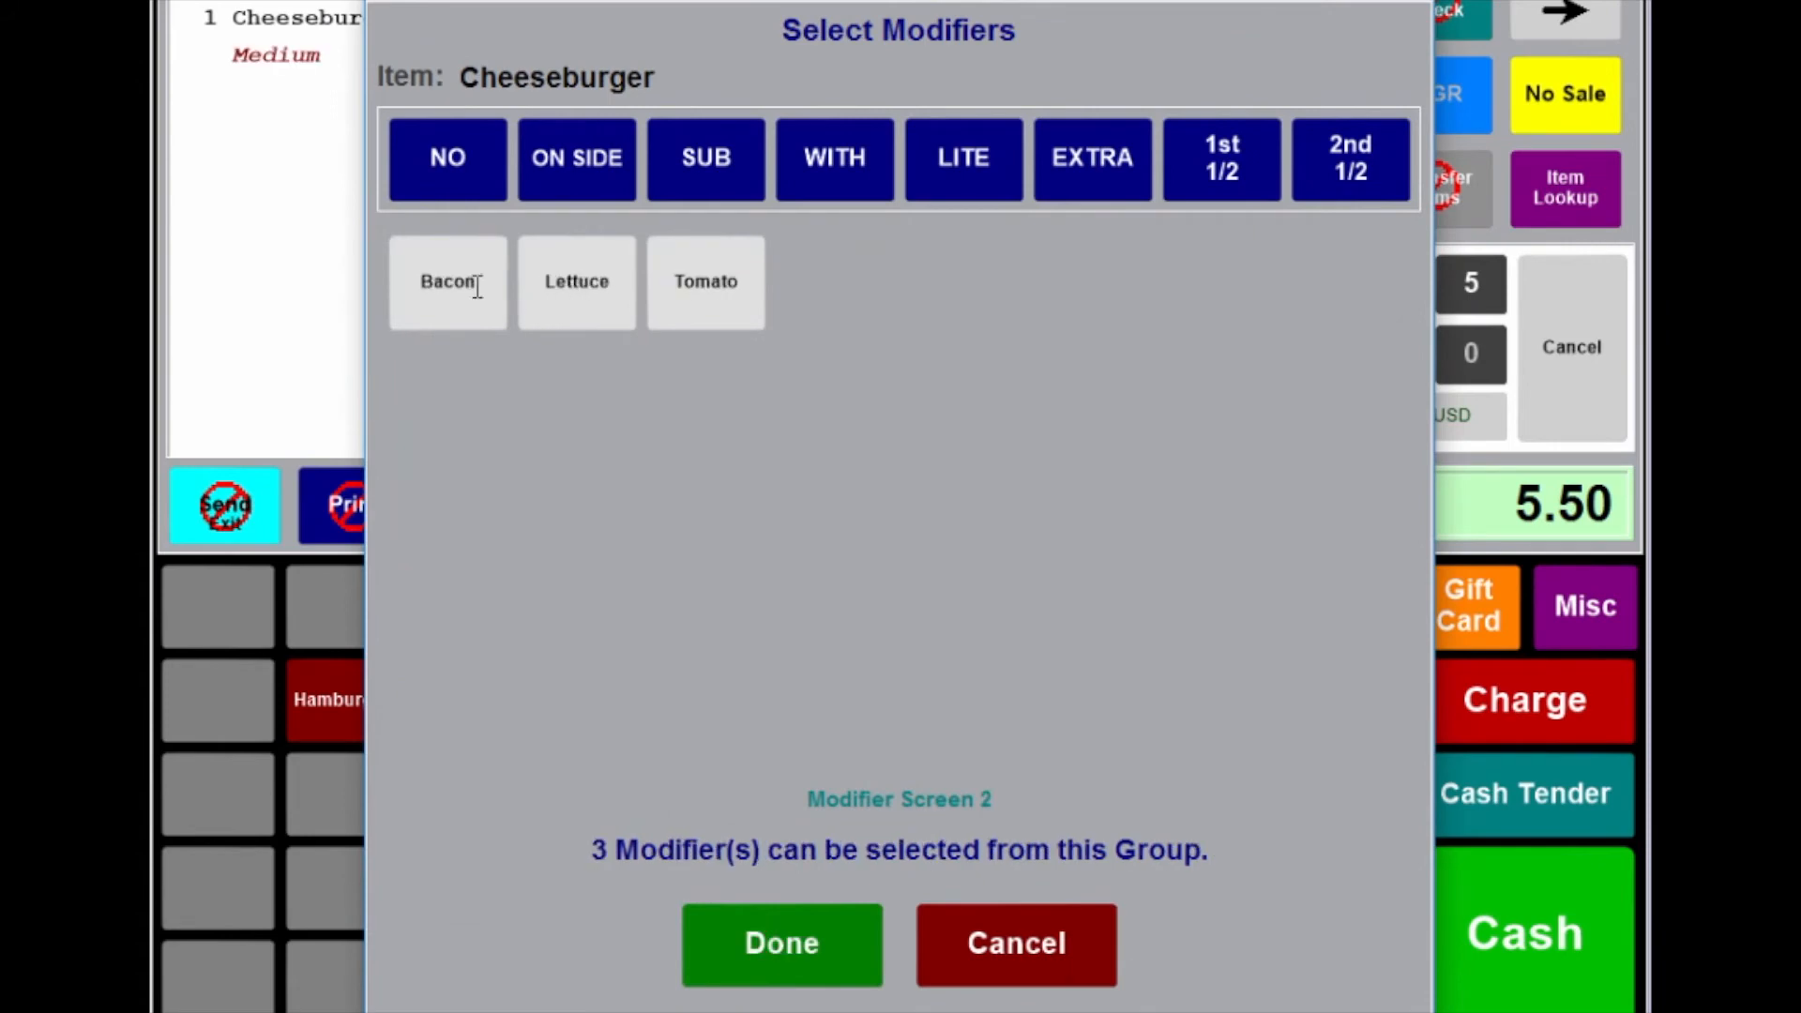
click(478, 287)
click(706, 284)
click(591, 286)
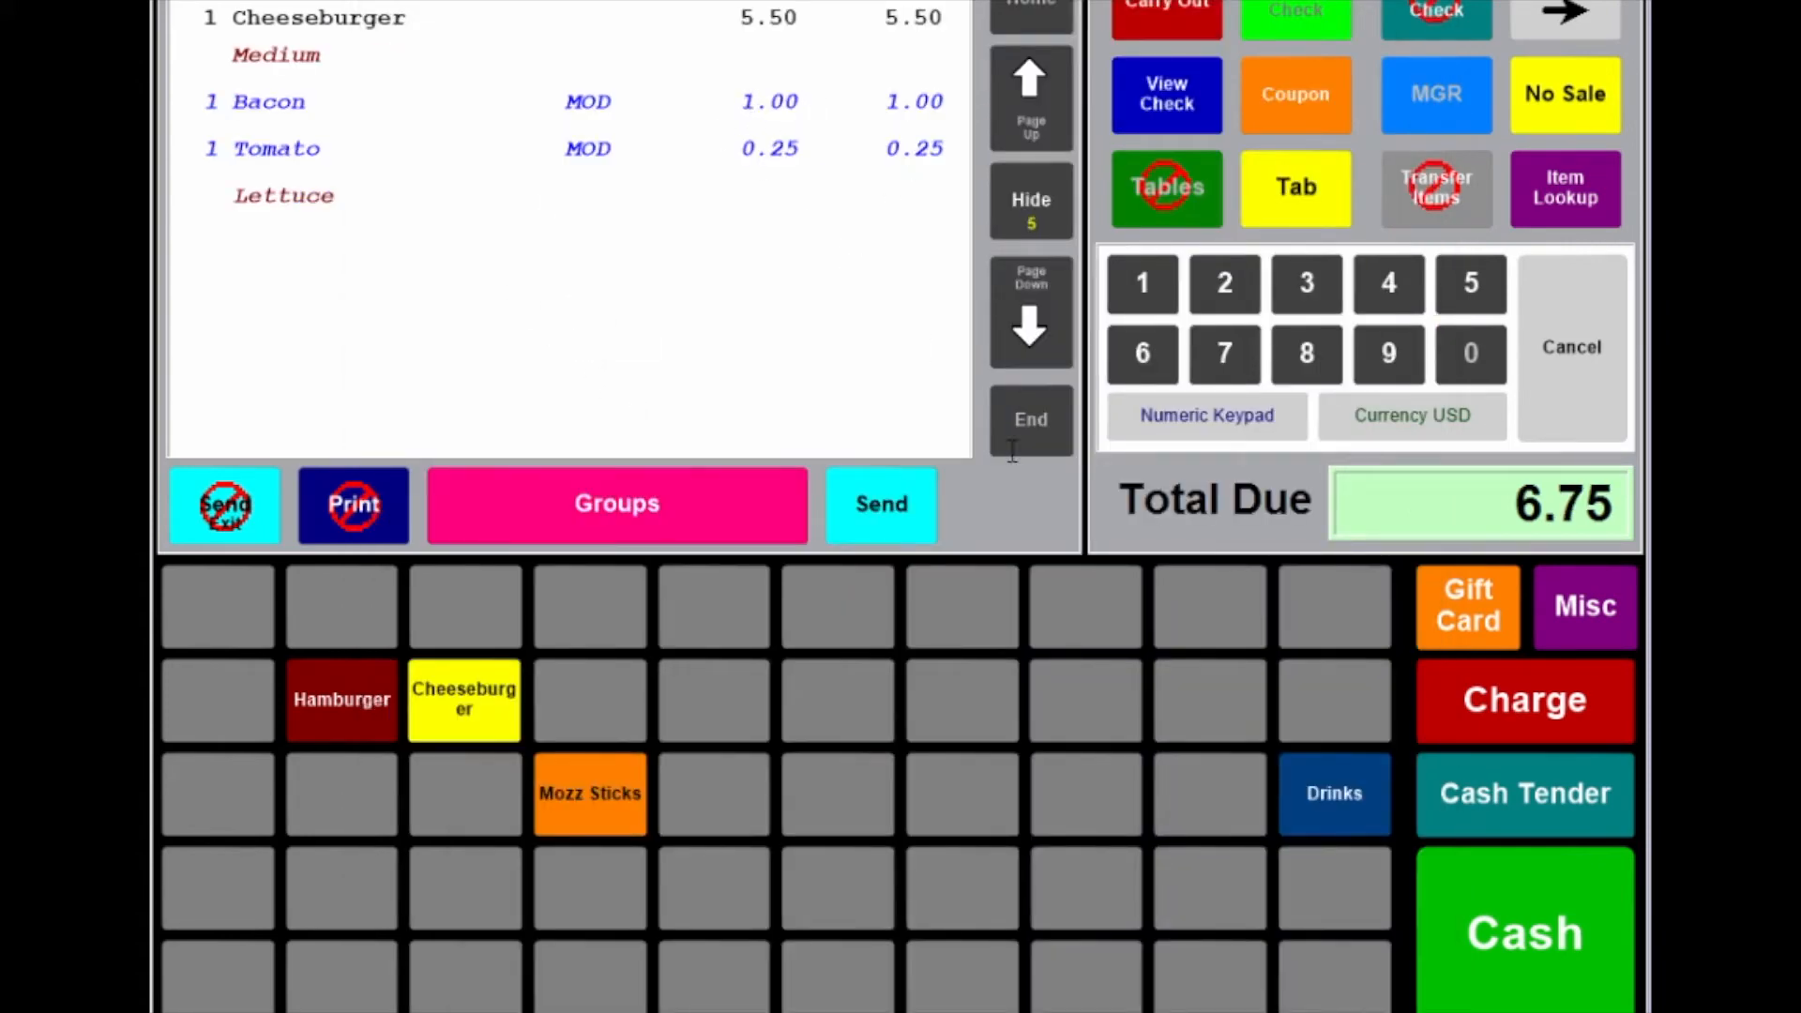
click(1535, 921)
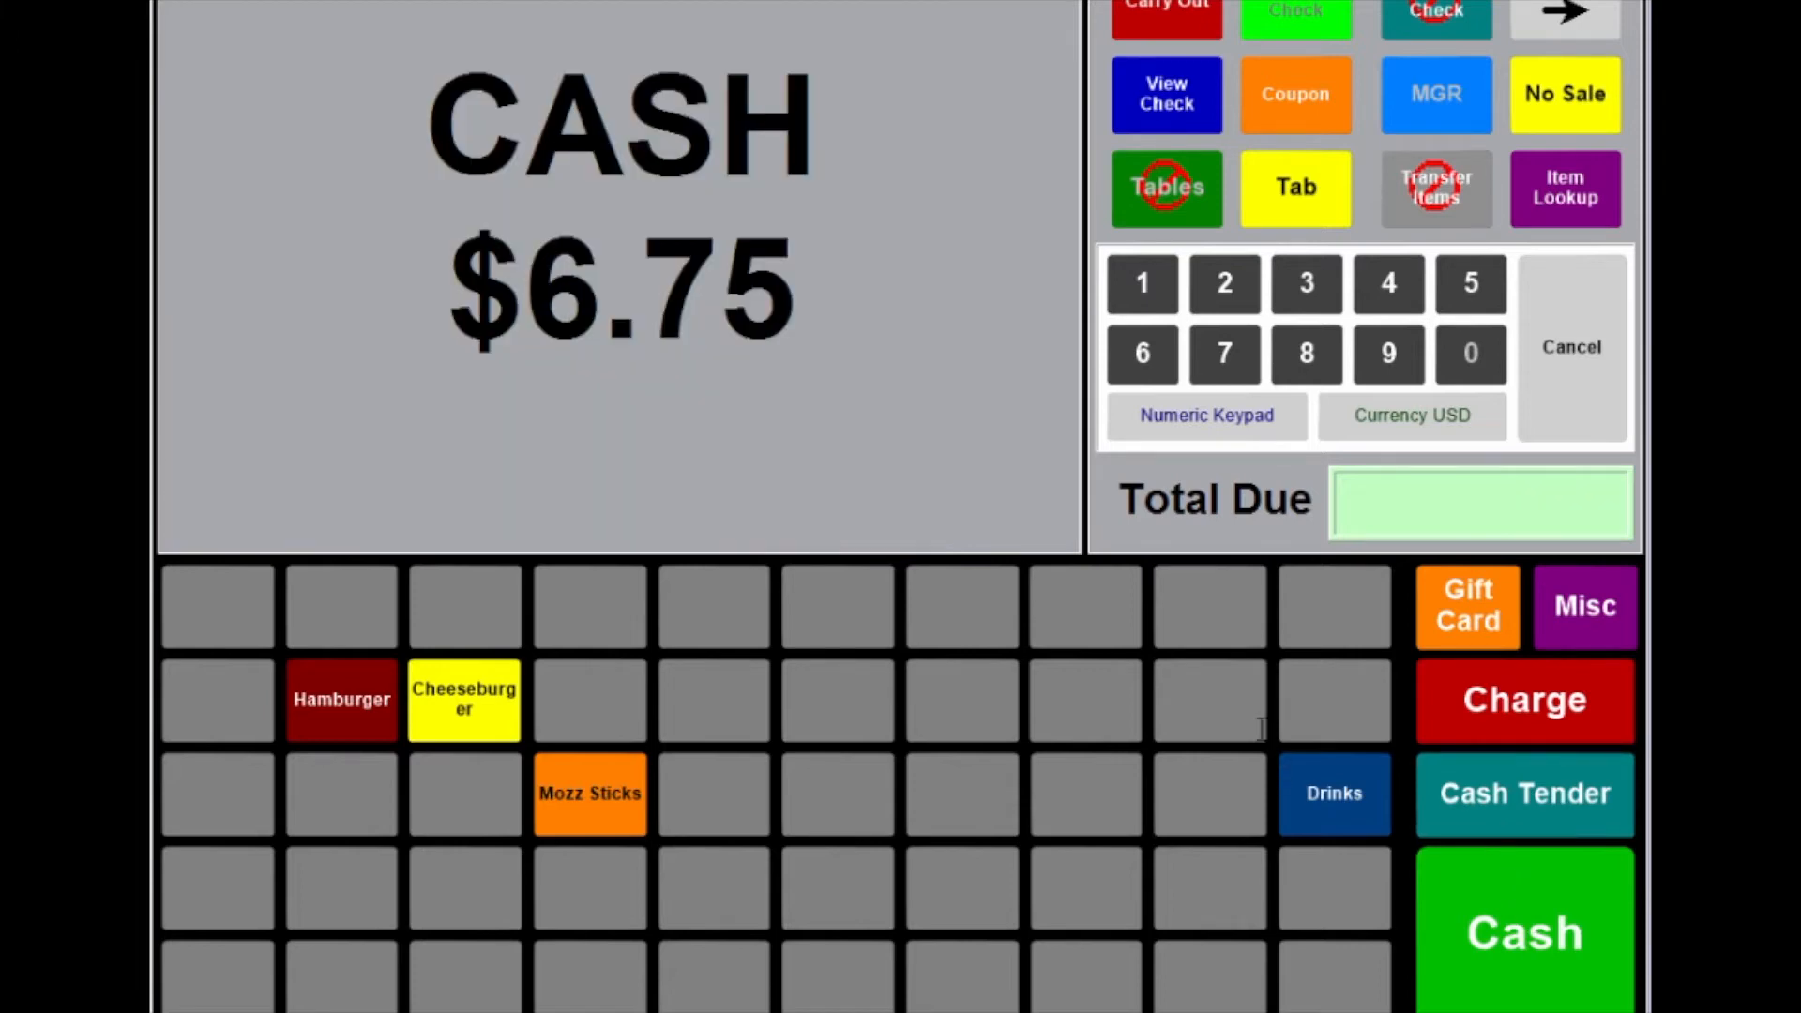
Step: Switch to the menu item setup, enable Roll Up Modifiers for Cowboy Burger and Cheeseburger, and close the setup
key(alt+Tab)
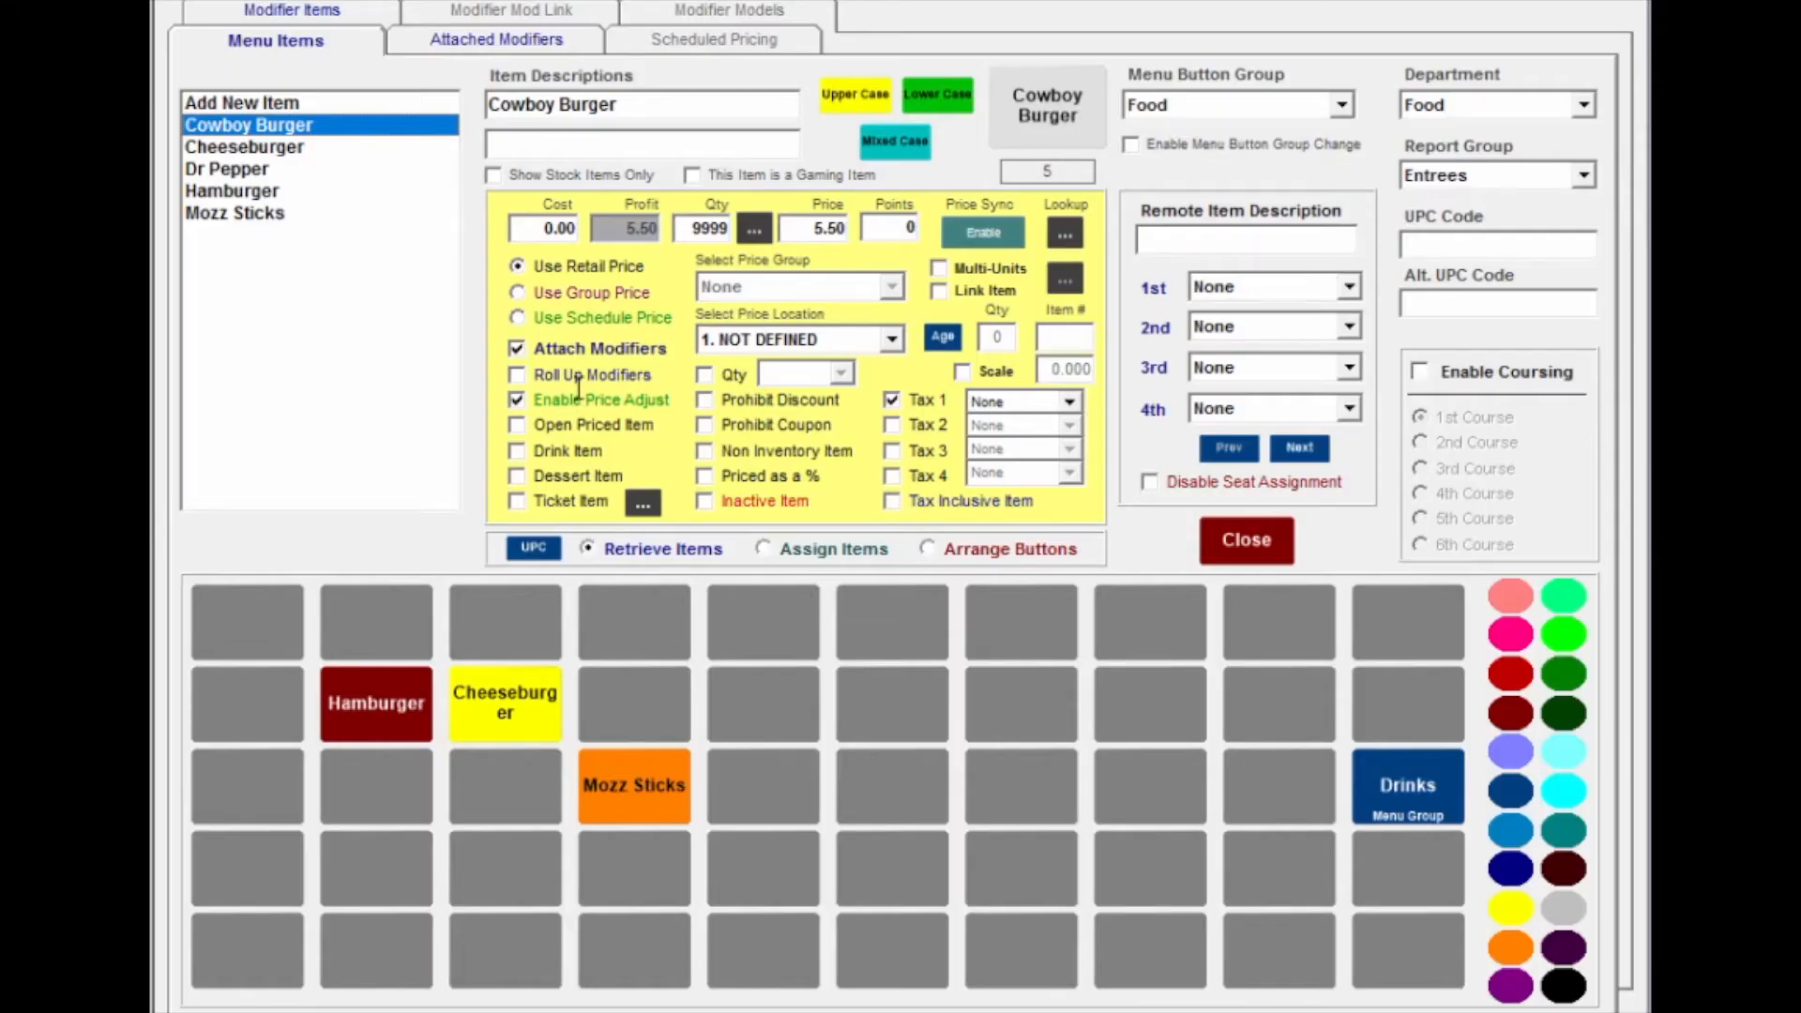
click(583, 371)
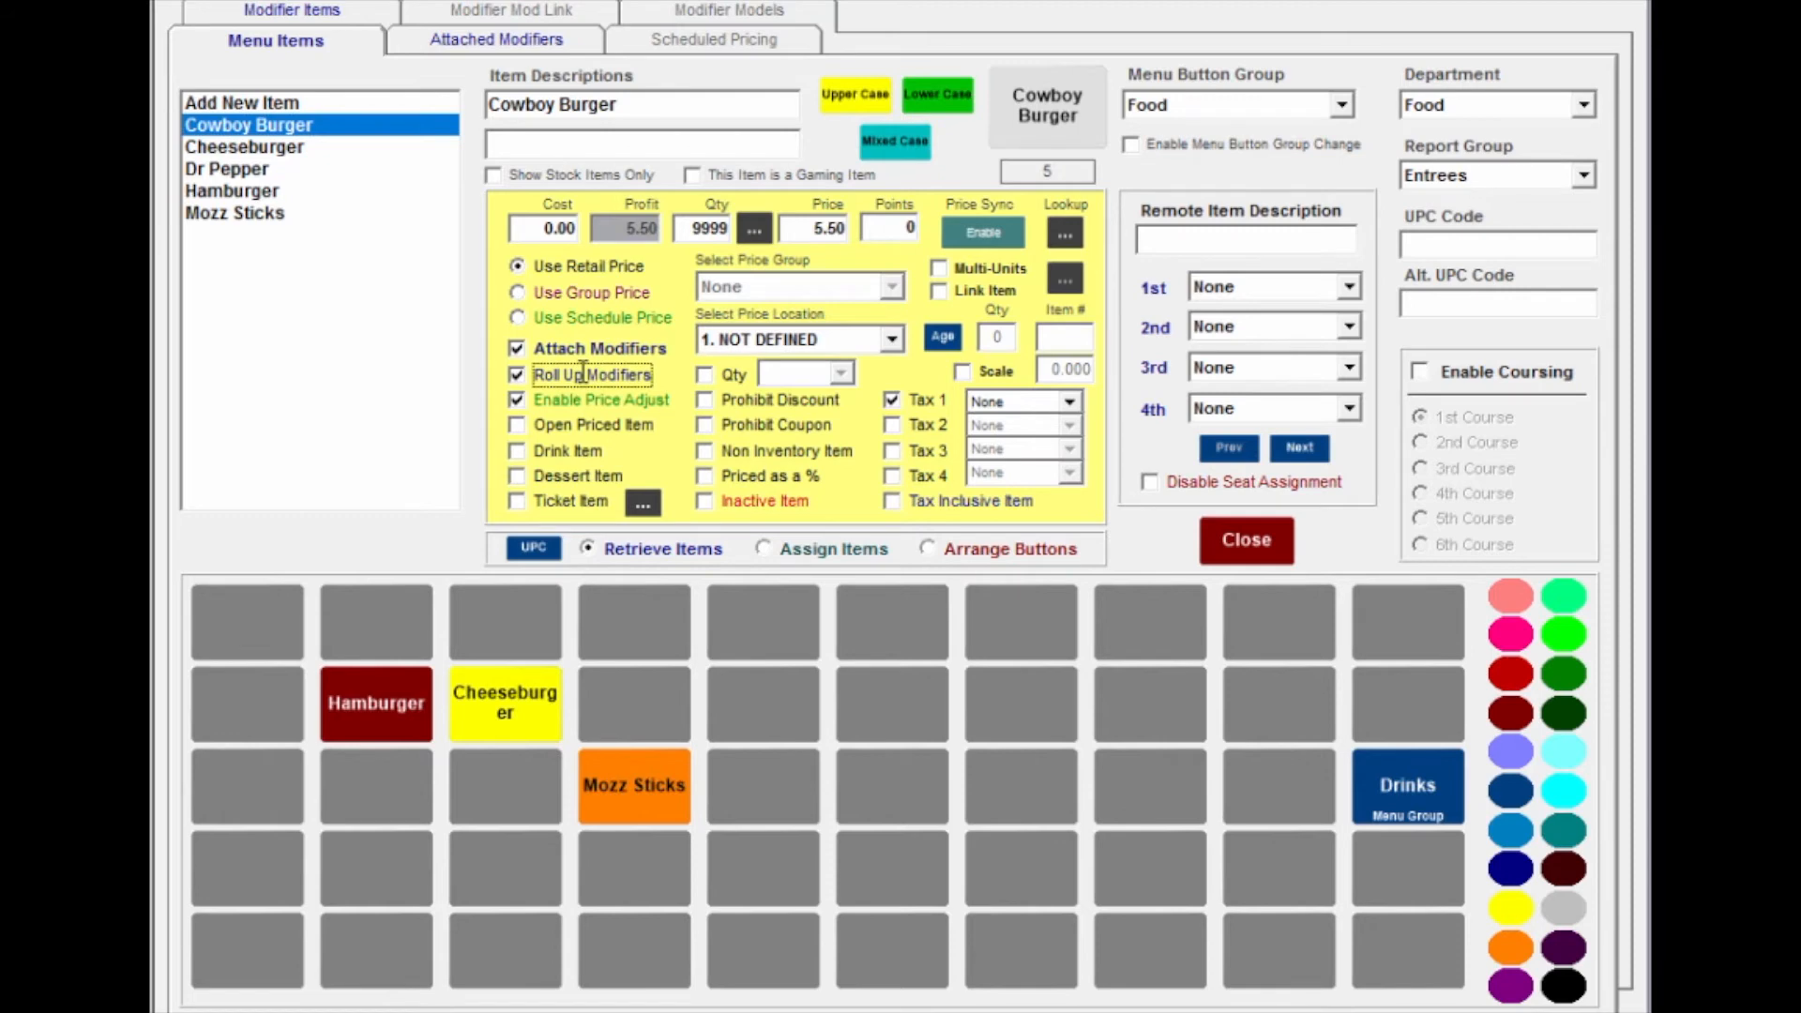
click(245, 150)
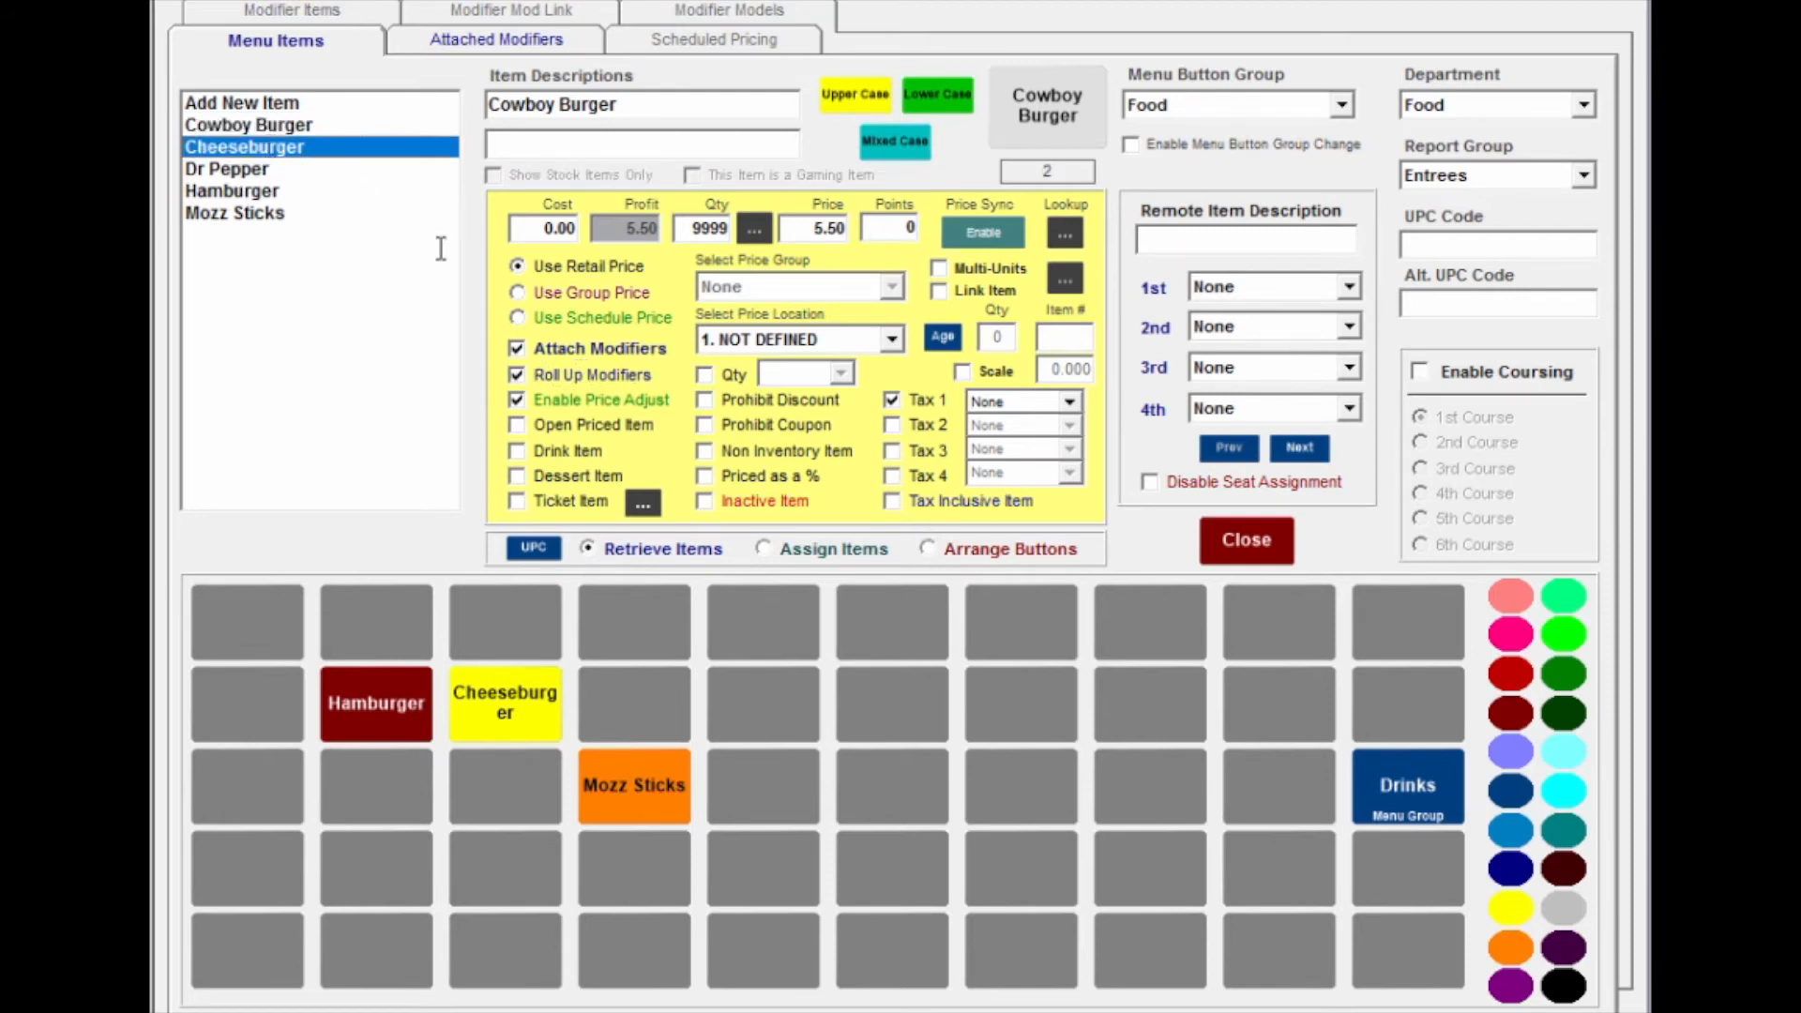
click(579, 371)
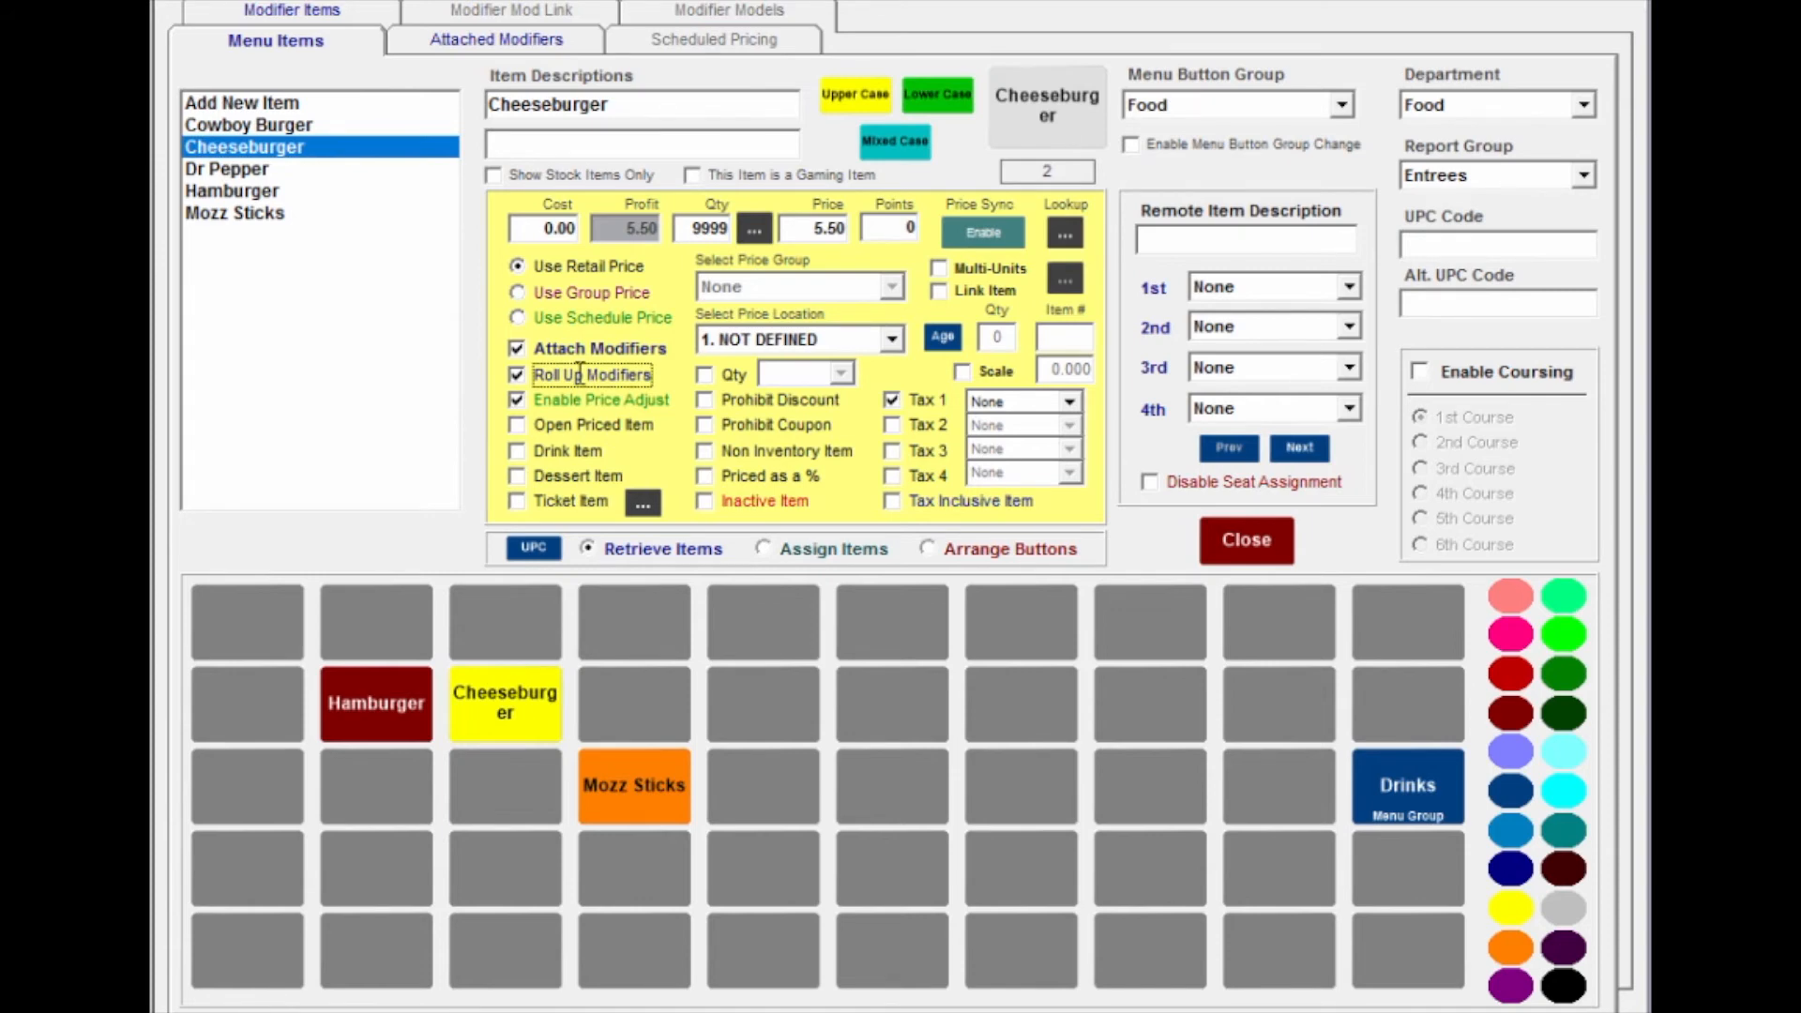
click(287, 150)
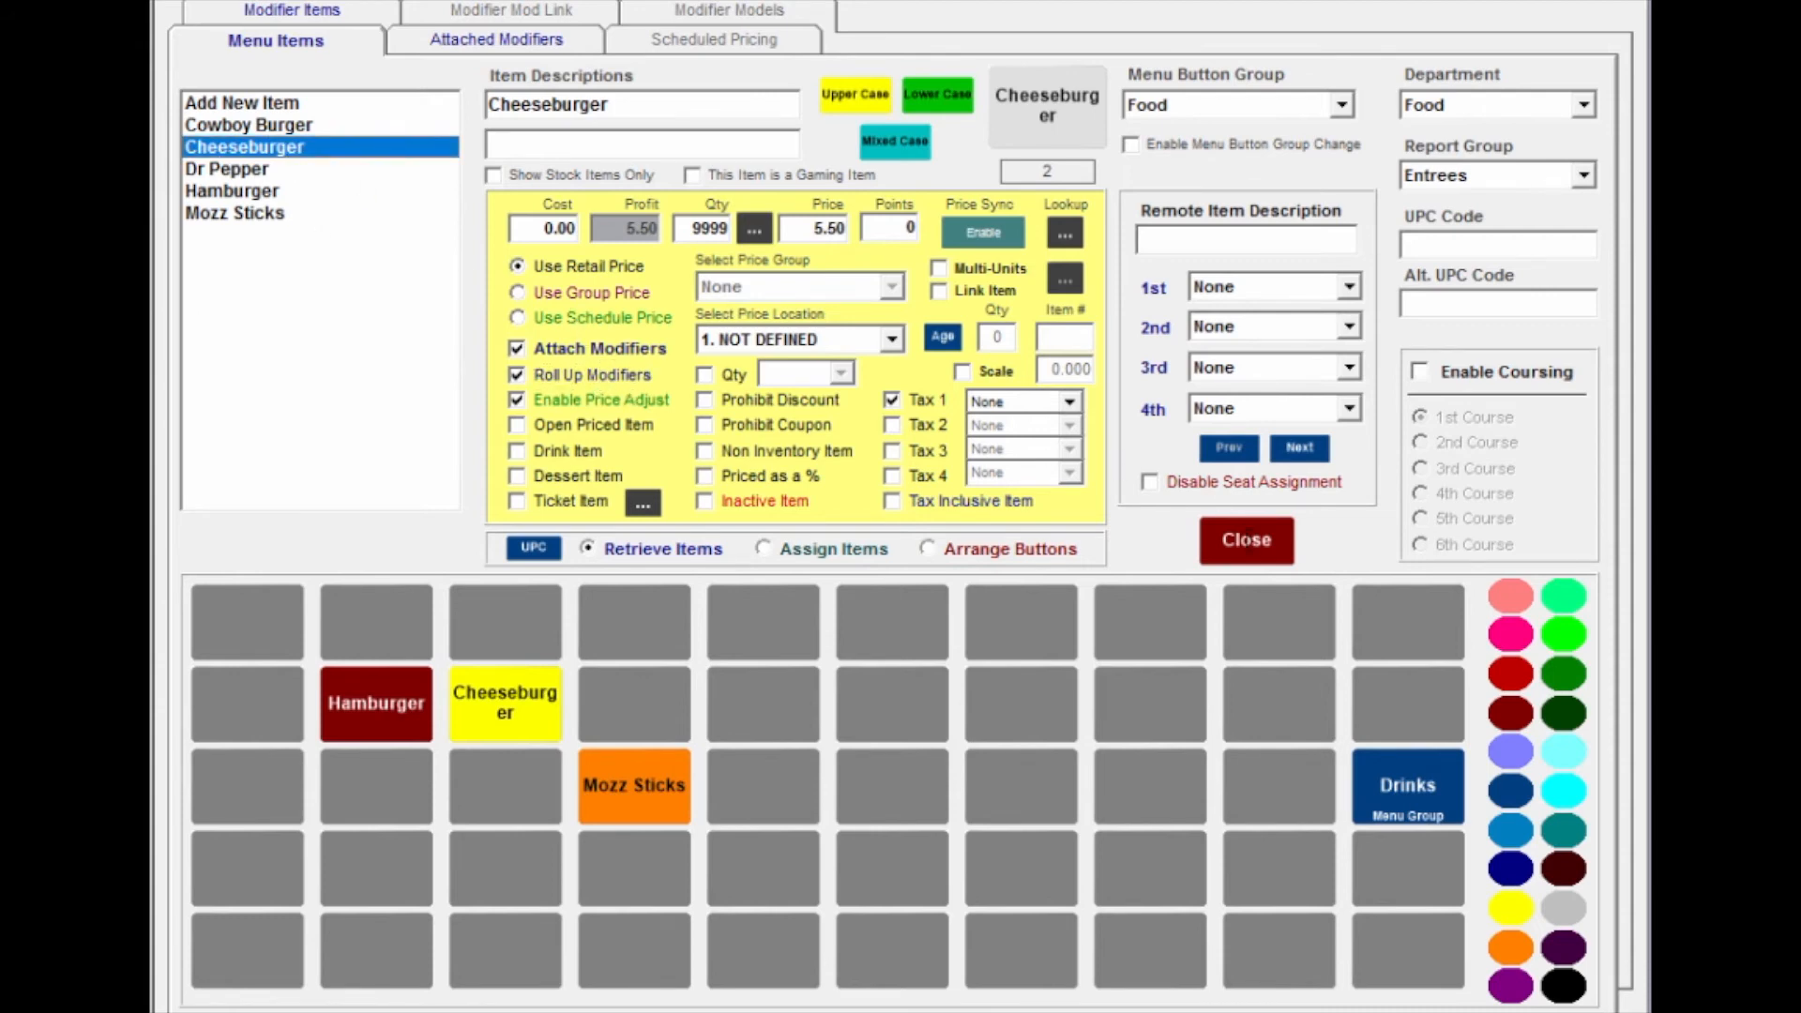
click(1233, 541)
Step: Switch back to the point-of-sale order screen, exit the session and log in again with the login password
key(alt+Tab)
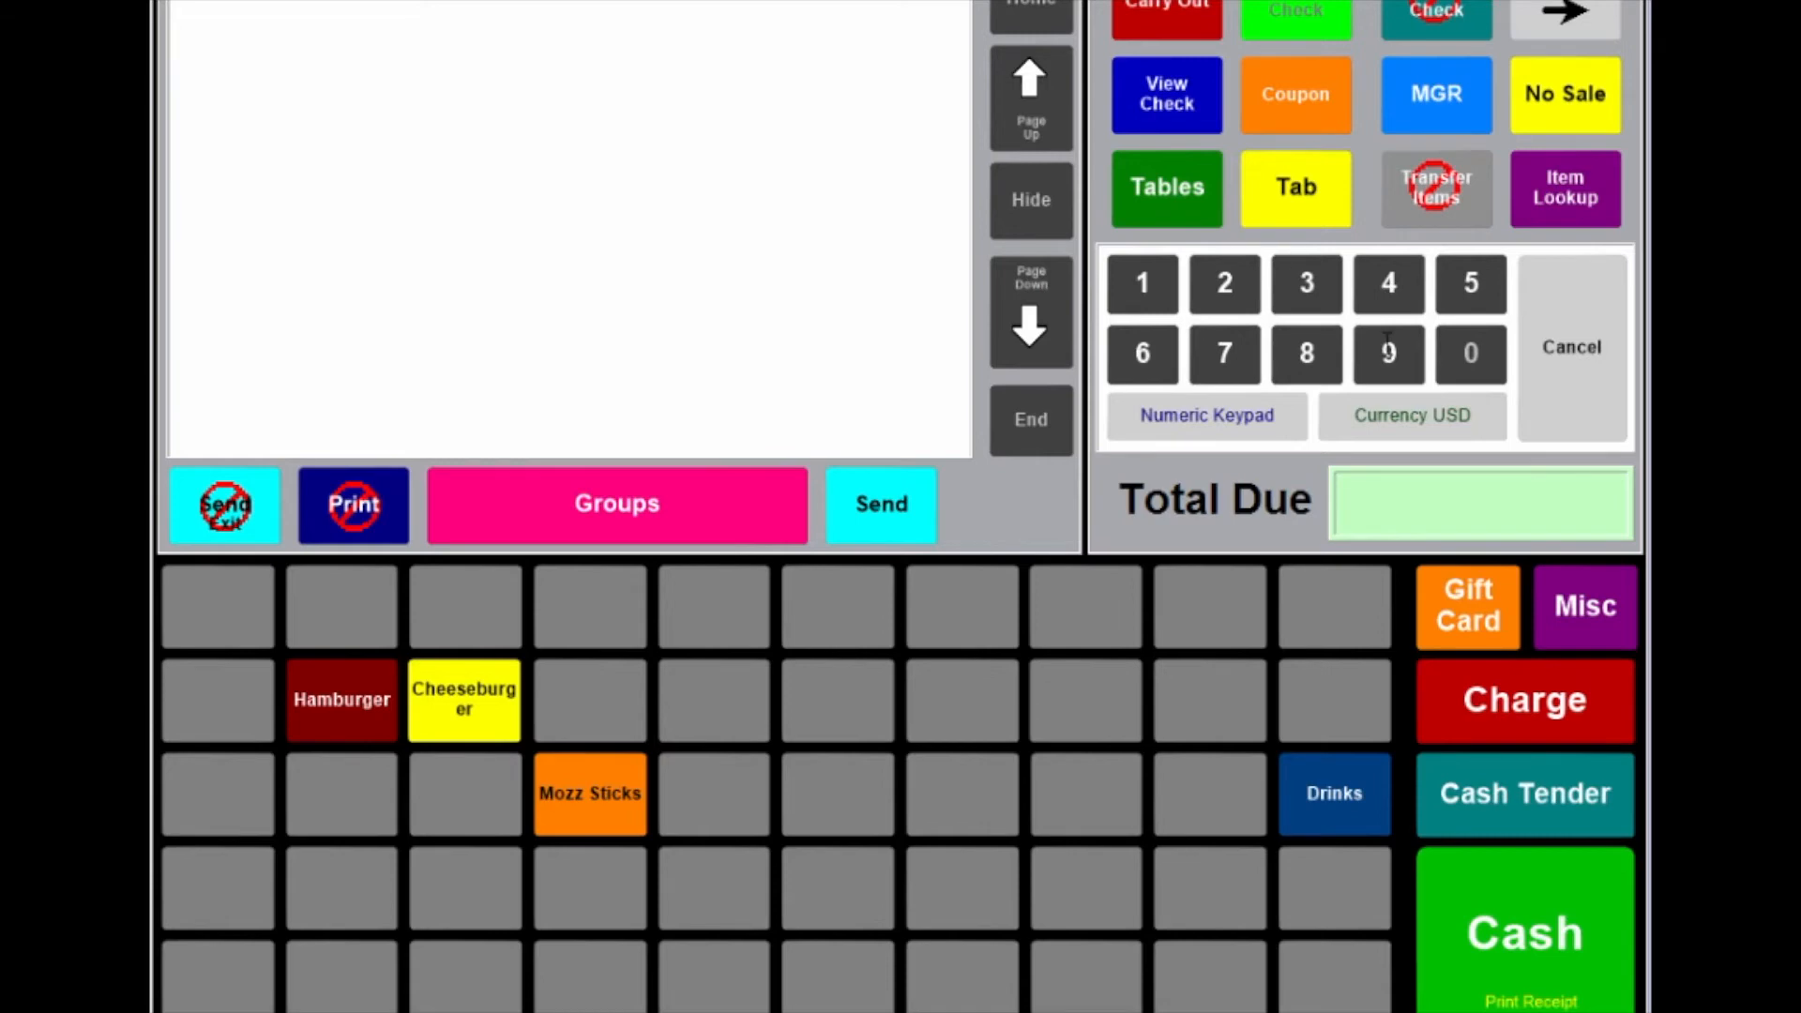
click(1578, 169)
text(****)
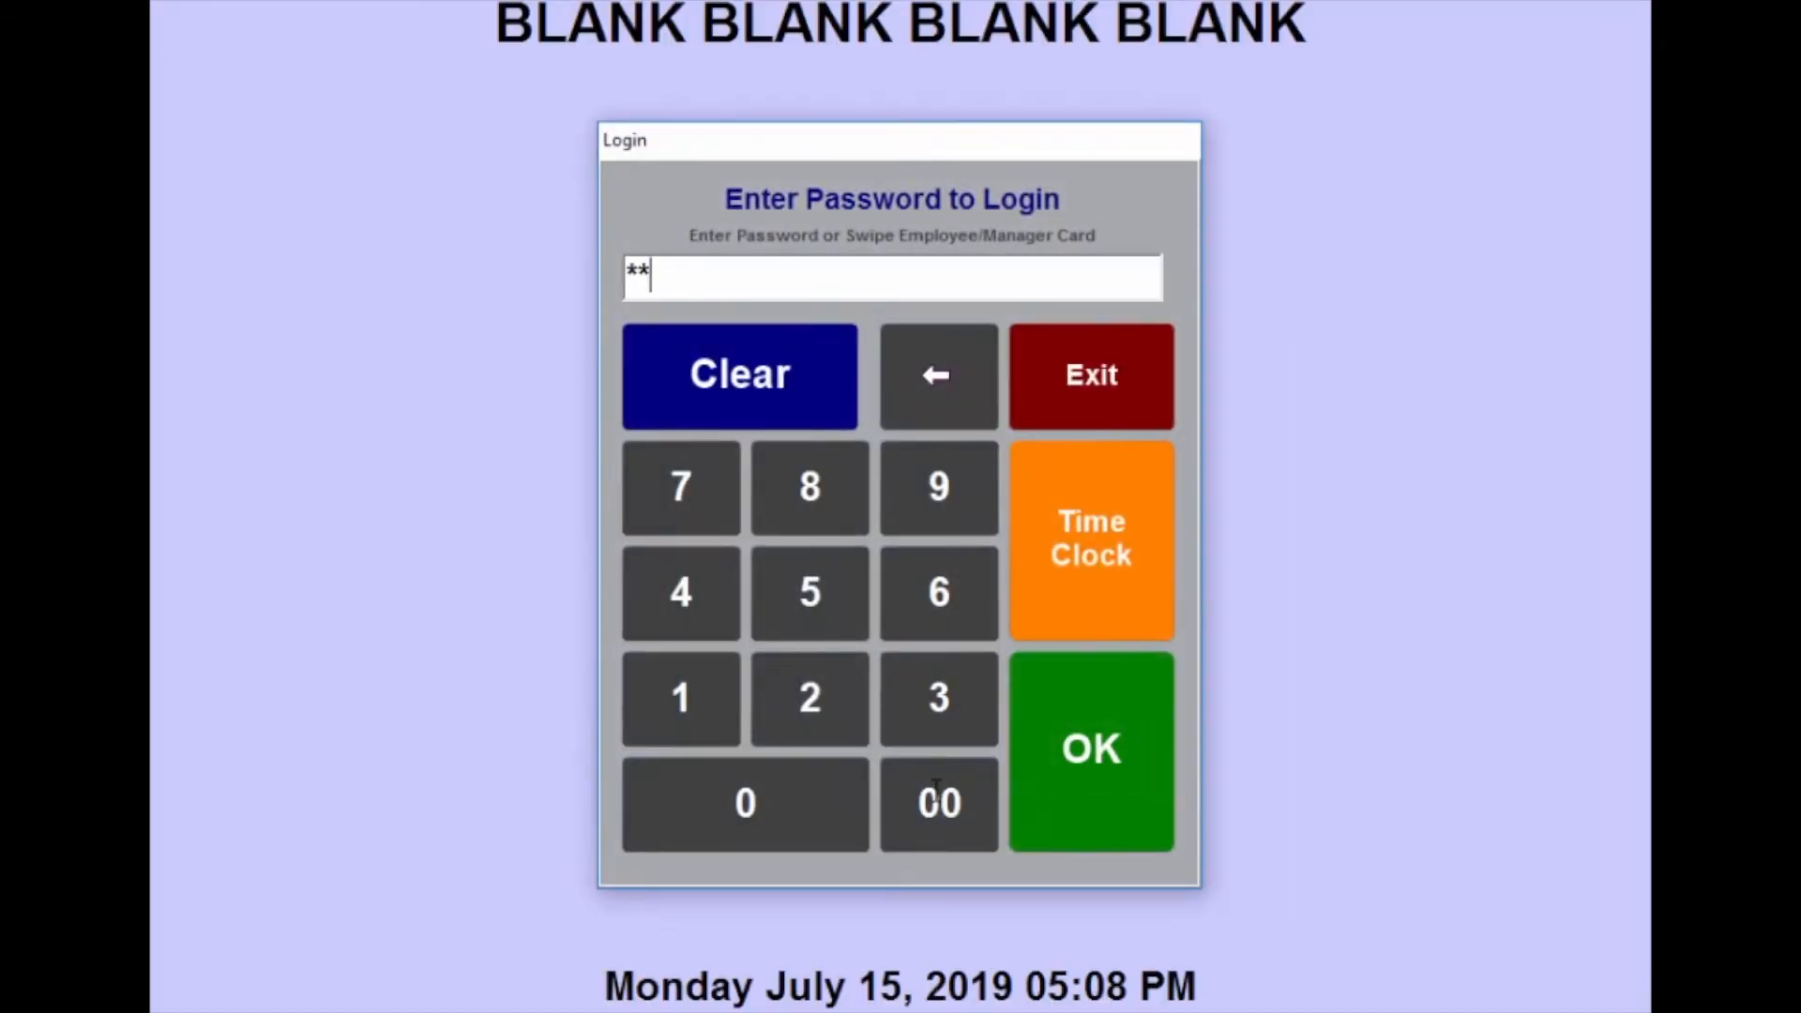
key(Return)
Step: Ring up a Cheeseburger cooked Medium with Bacon, Lettuce and Tomato
click(479, 722)
click(559, 300)
click(478, 302)
click(602, 300)
click(705, 296)
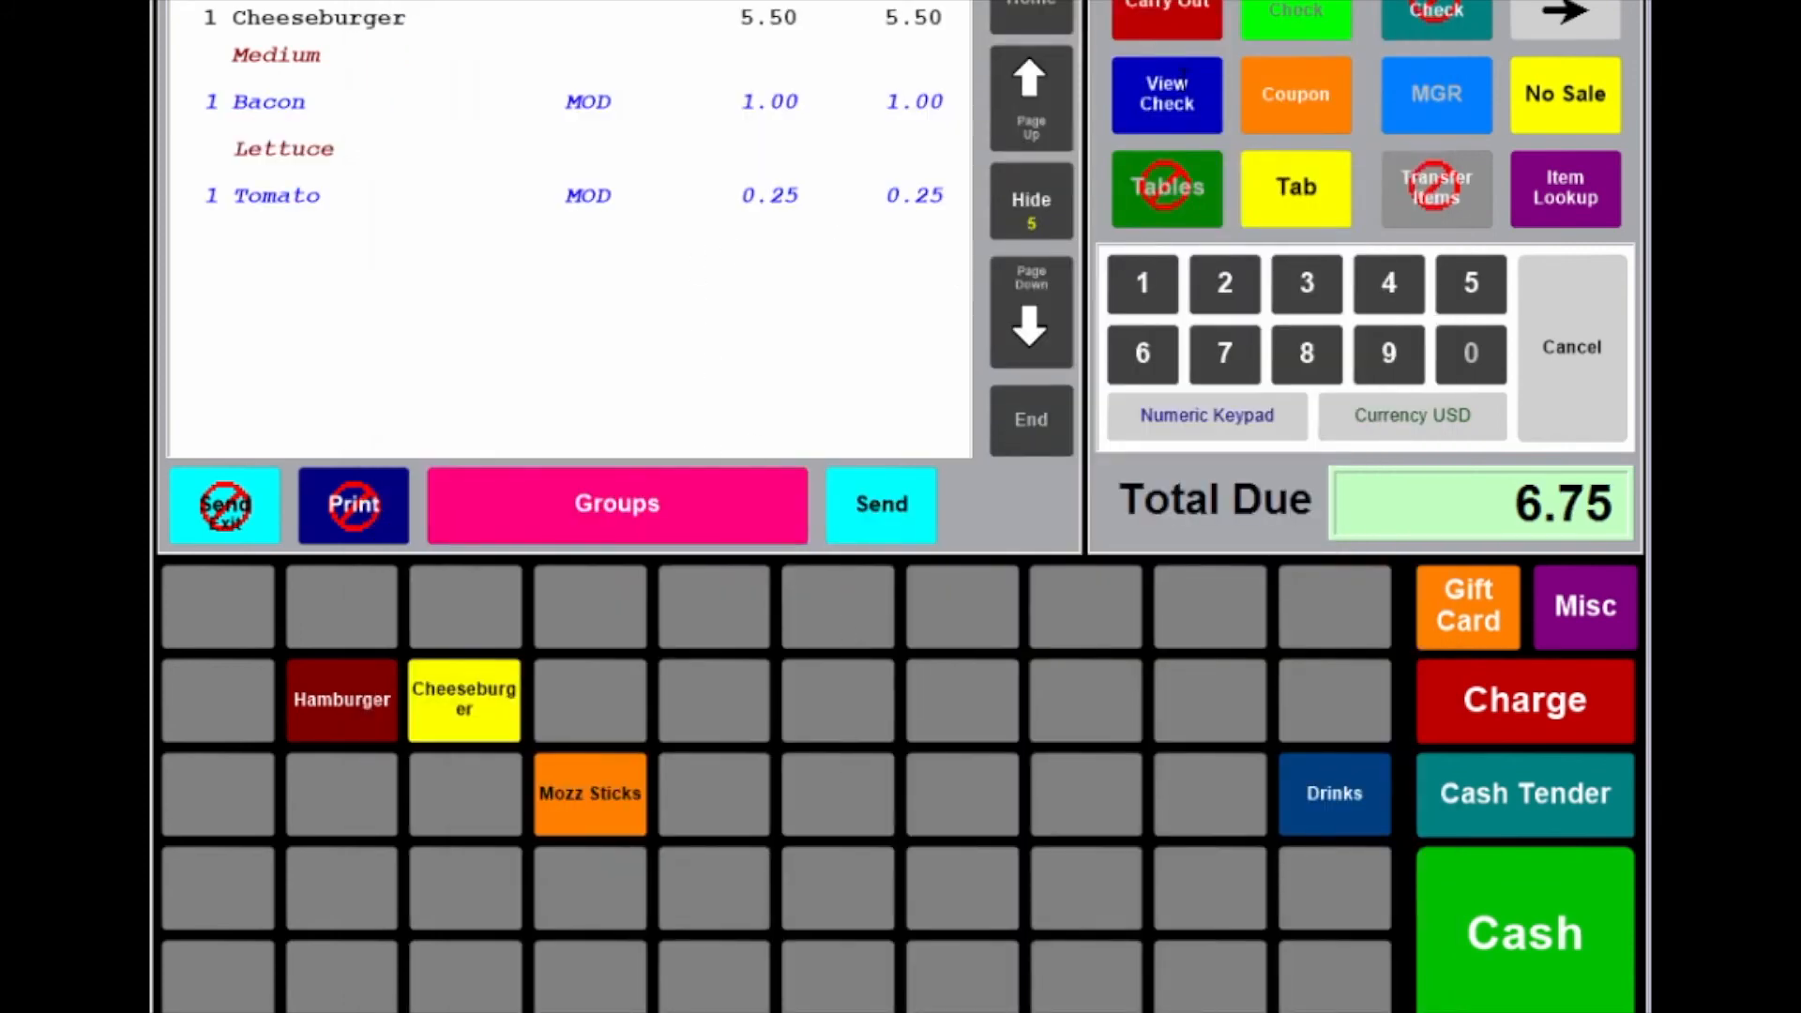
Step: Check how the Cheeseburger and its modifiers are listed on the guest check, and view the Cheeseburger line's options
click(1184, 75)
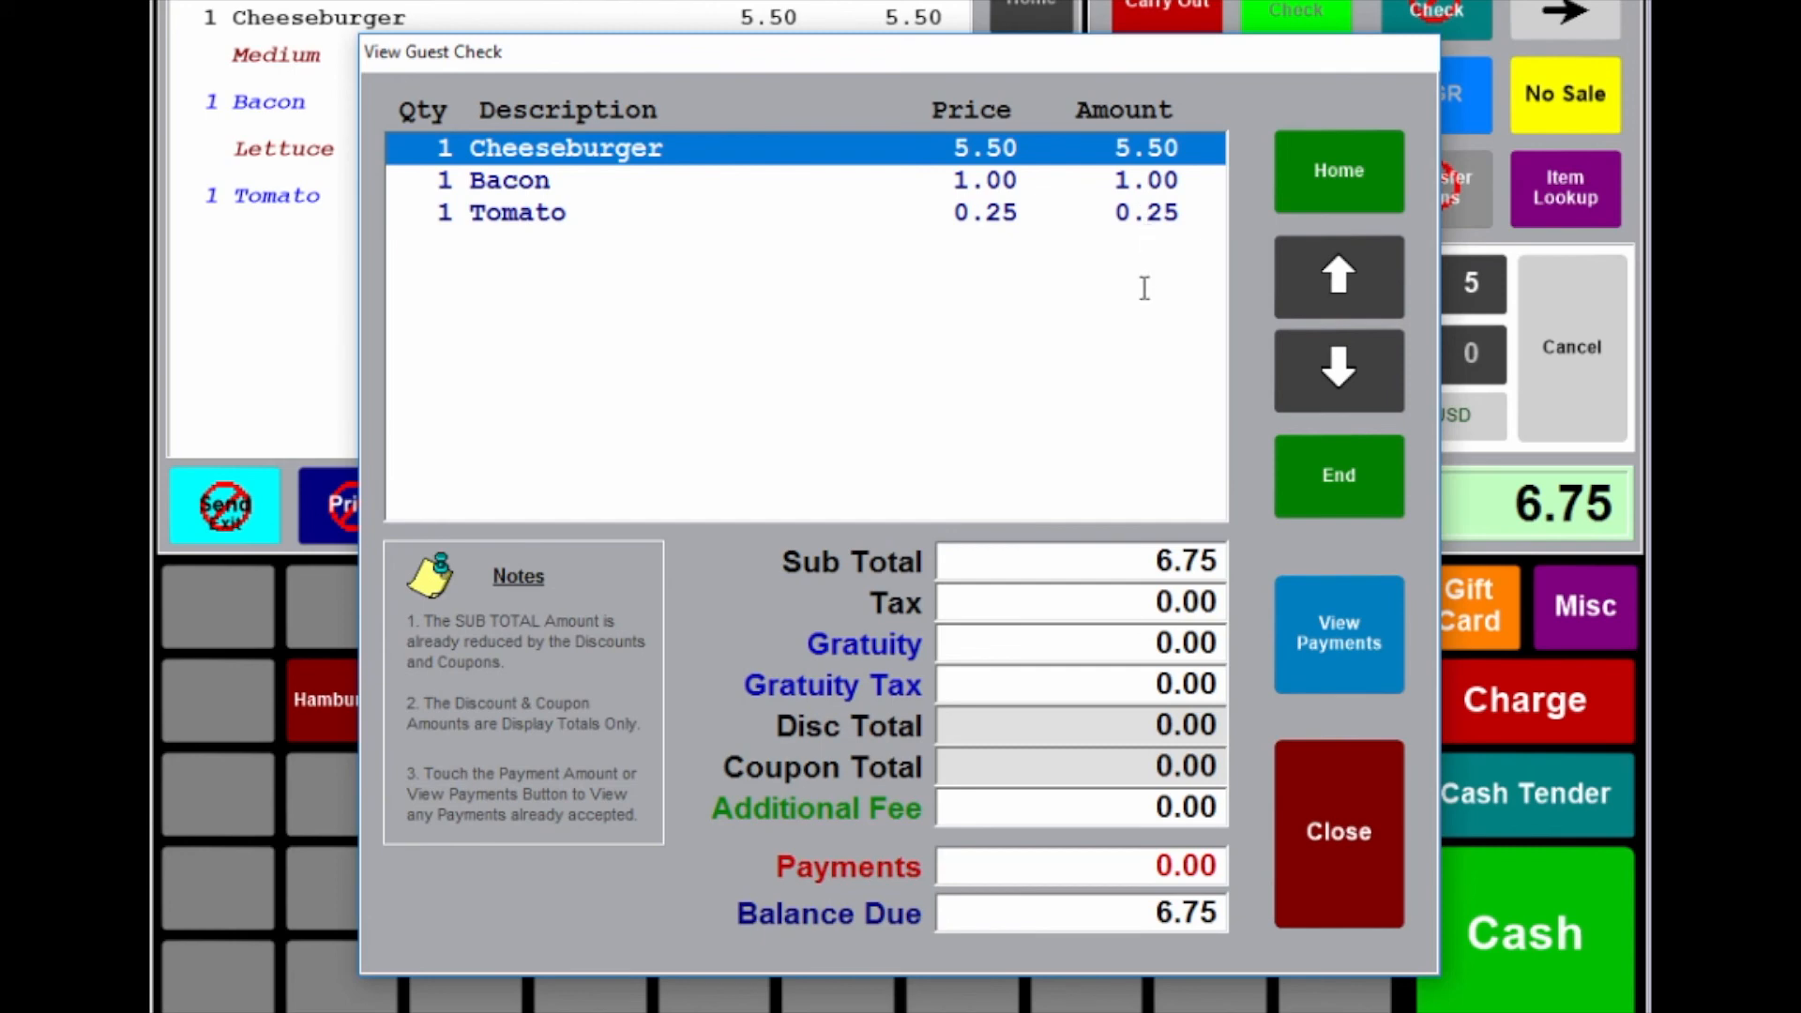
click(1327, 833)
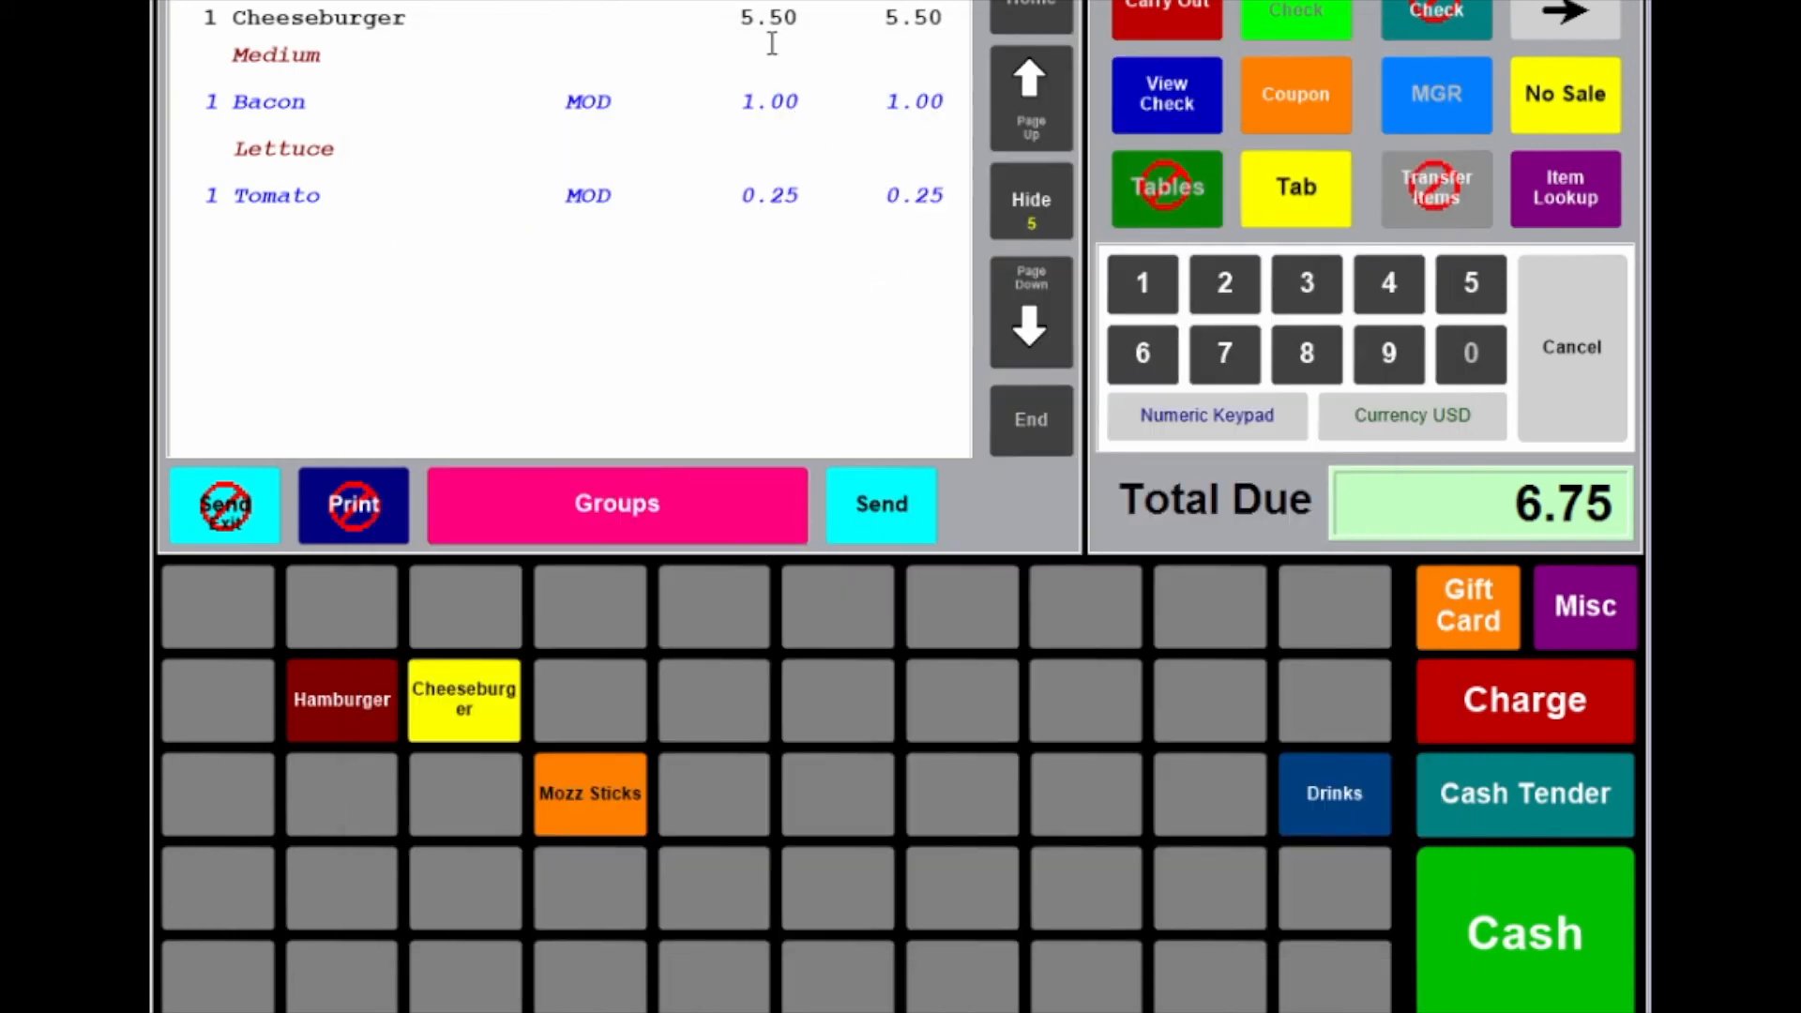
click(795, 19)
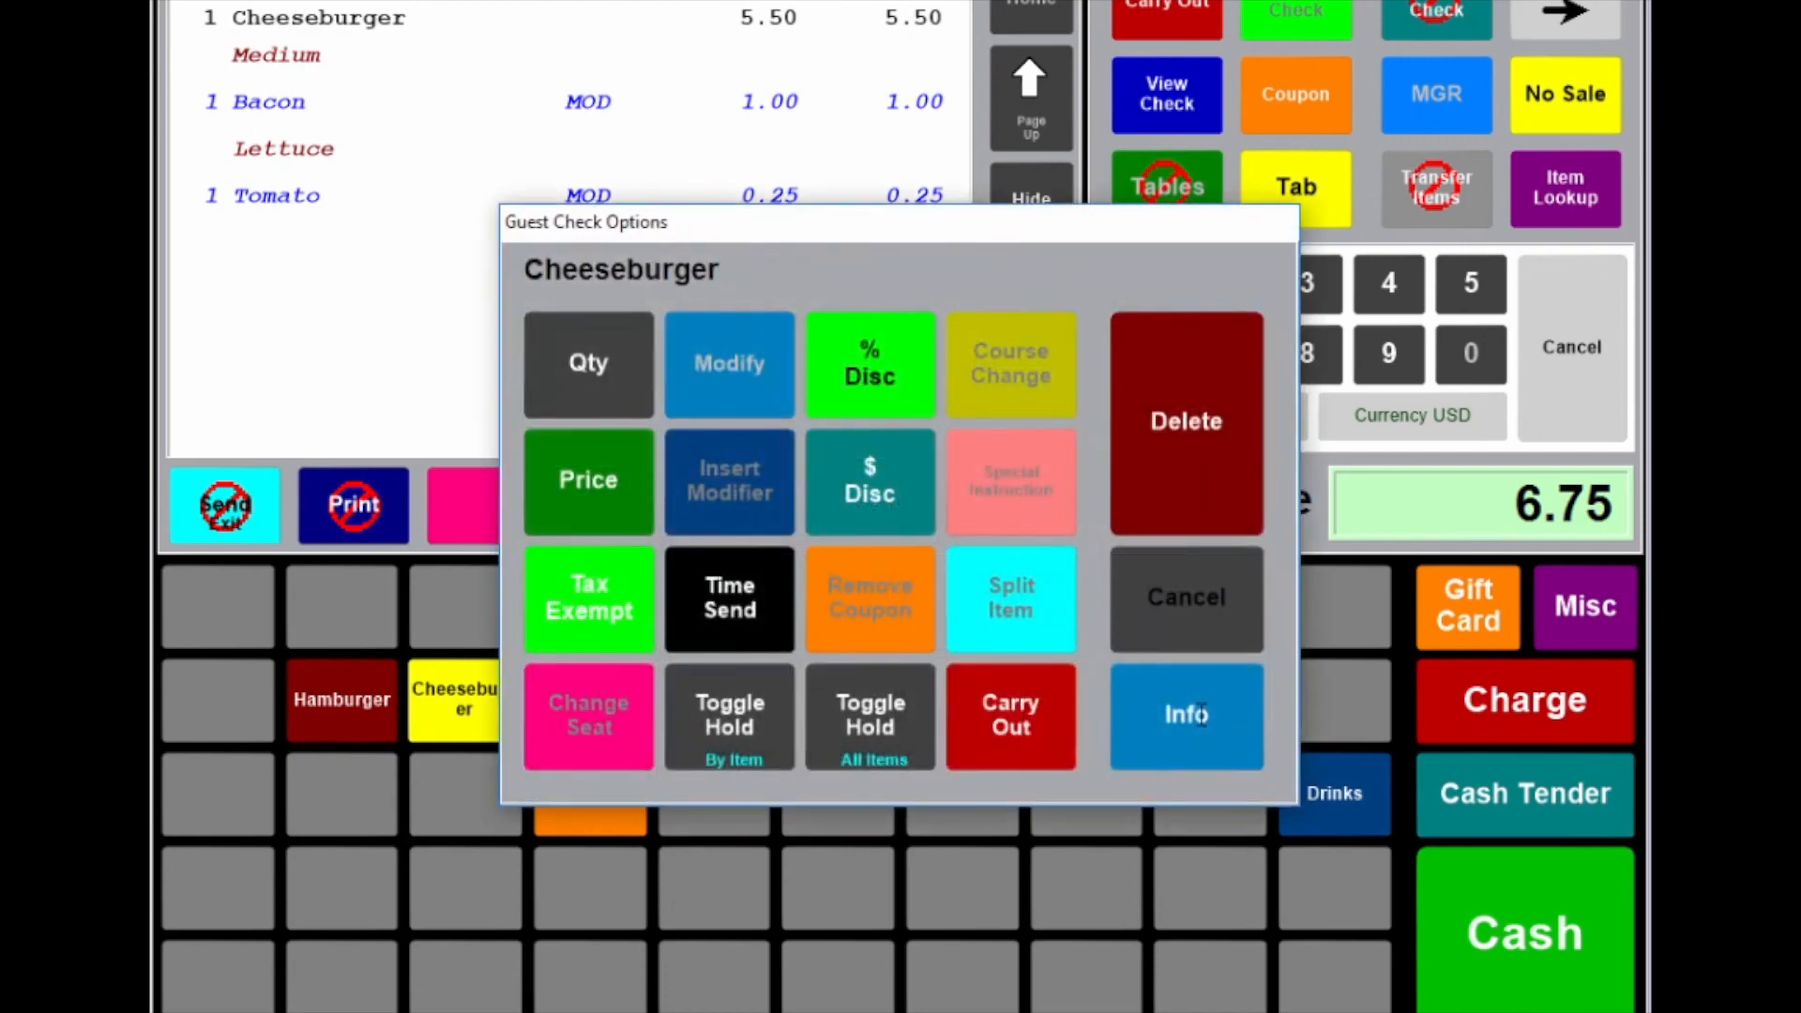
click(1195, 640)
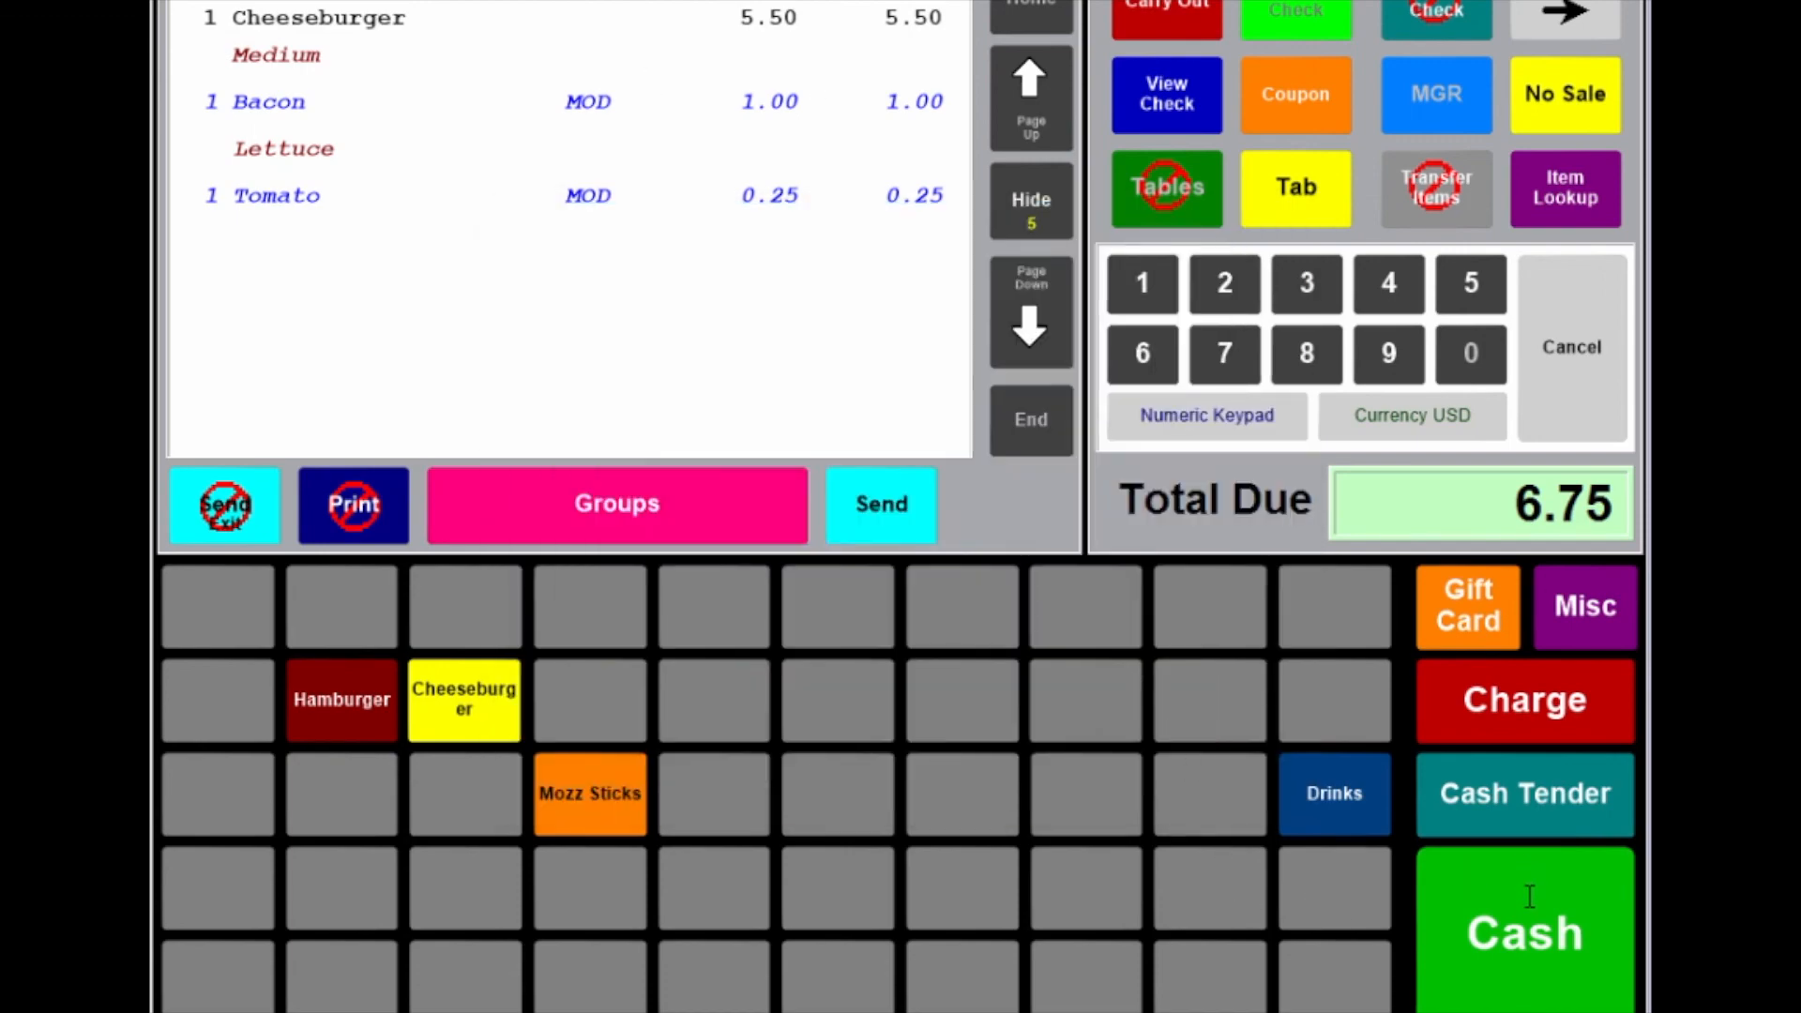